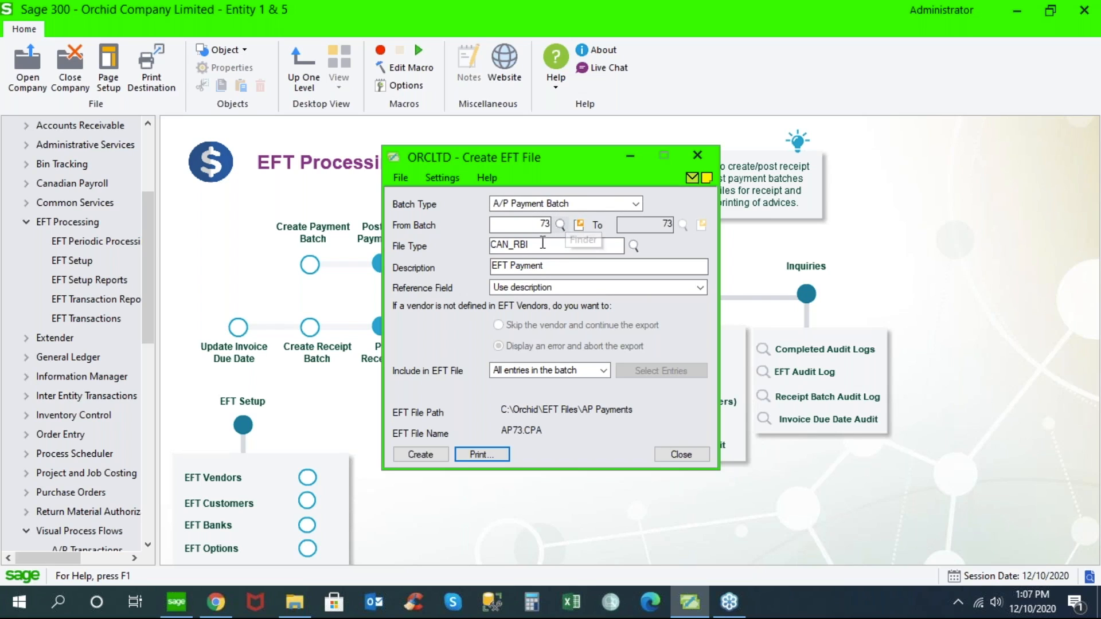
- Open the finder for the EFT file type full screen and widen the Description column to show the full format descriptions
left_click(542, 243)
left_click(634, 245)
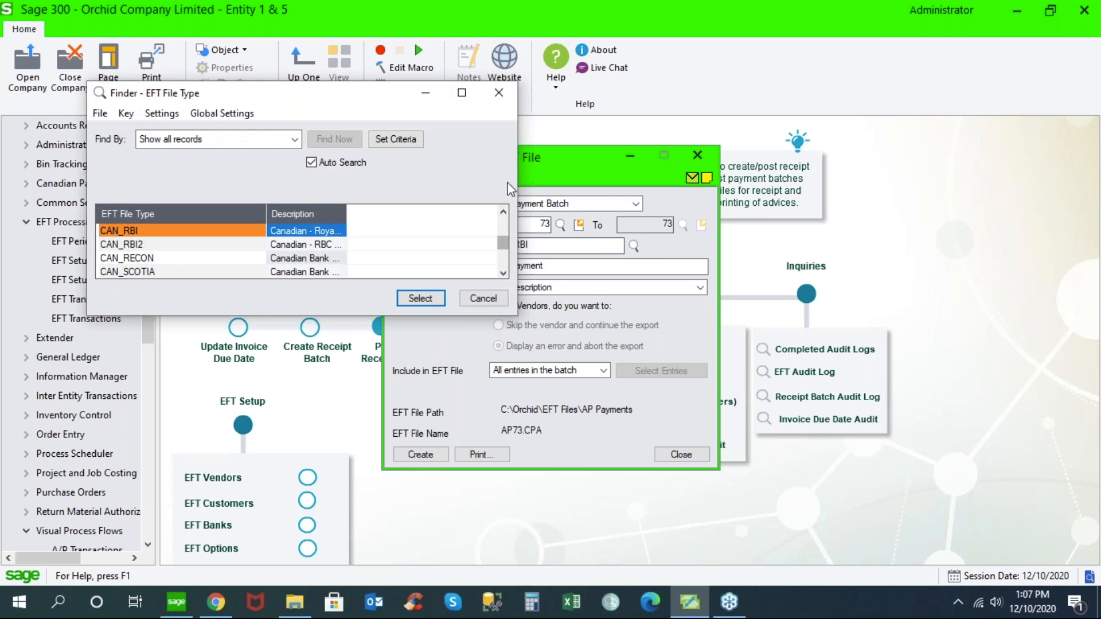
left_click(462, 92)
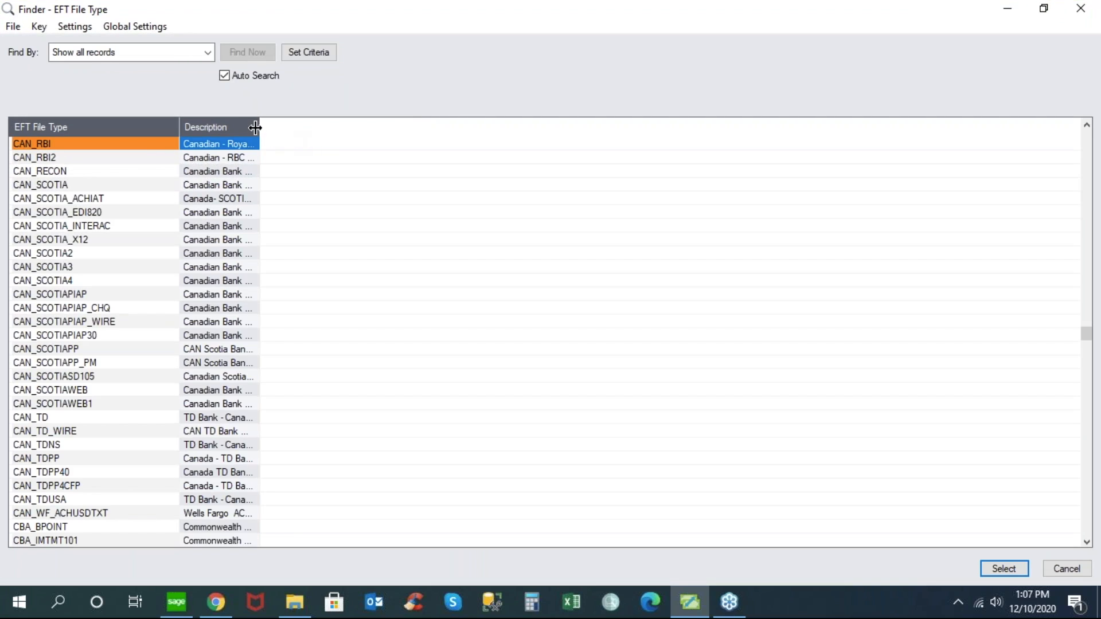
left_click_drag(259, 126, 477, 138)
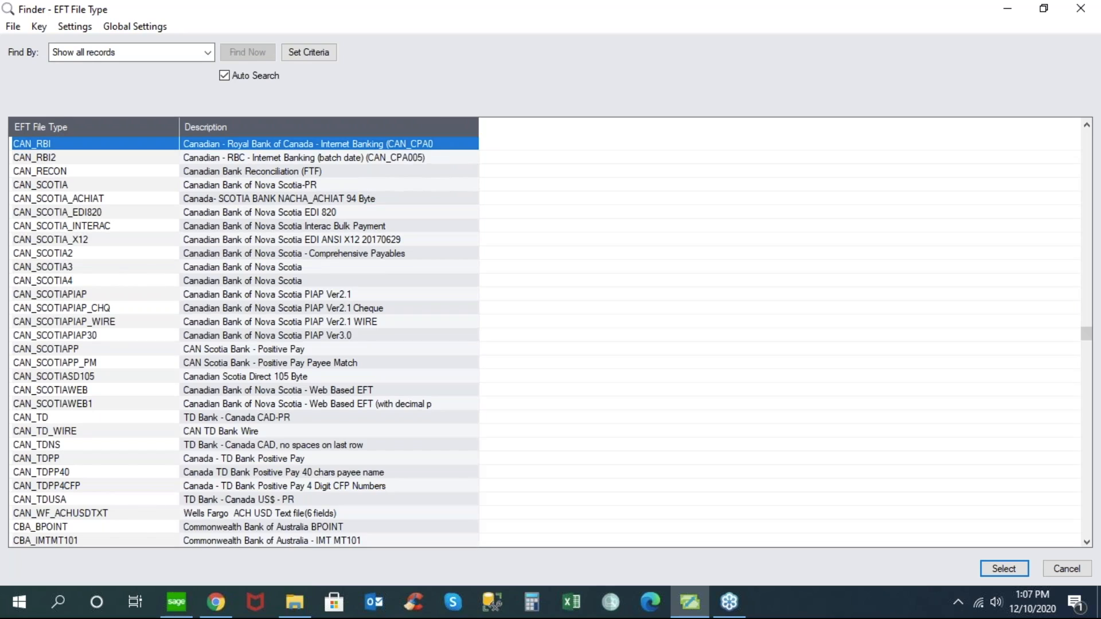
left_click(862, 53)
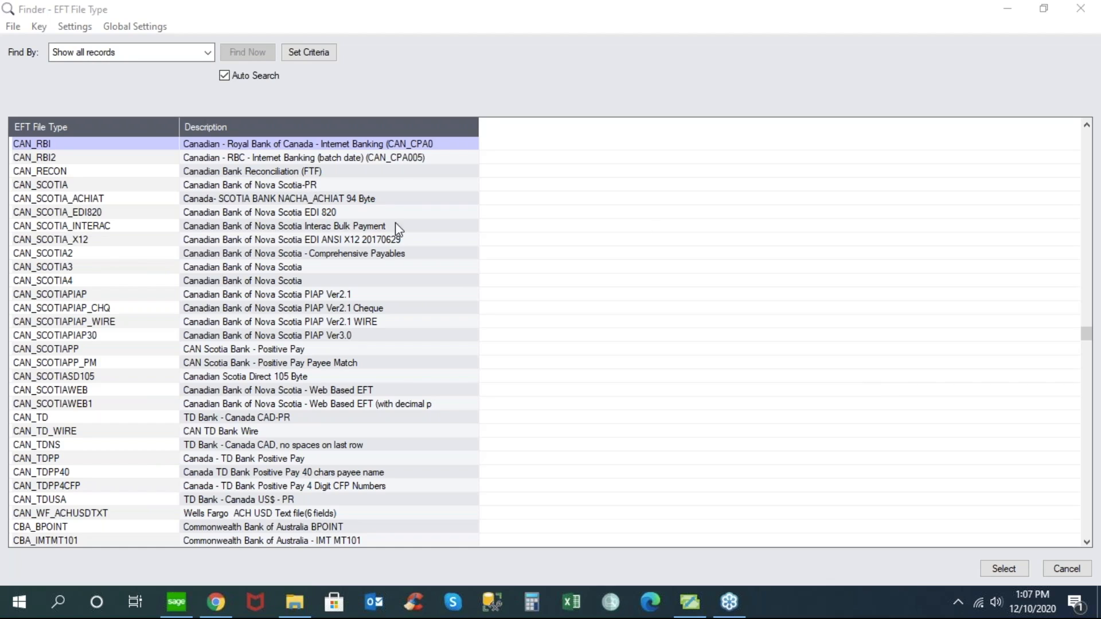
- Examine the Canadian Bank of Nova Scotia file types, including PIAP, wire, cheque, Positive Pay, web and Interac, and leave the finder without choosing one
left_click(191, 184)
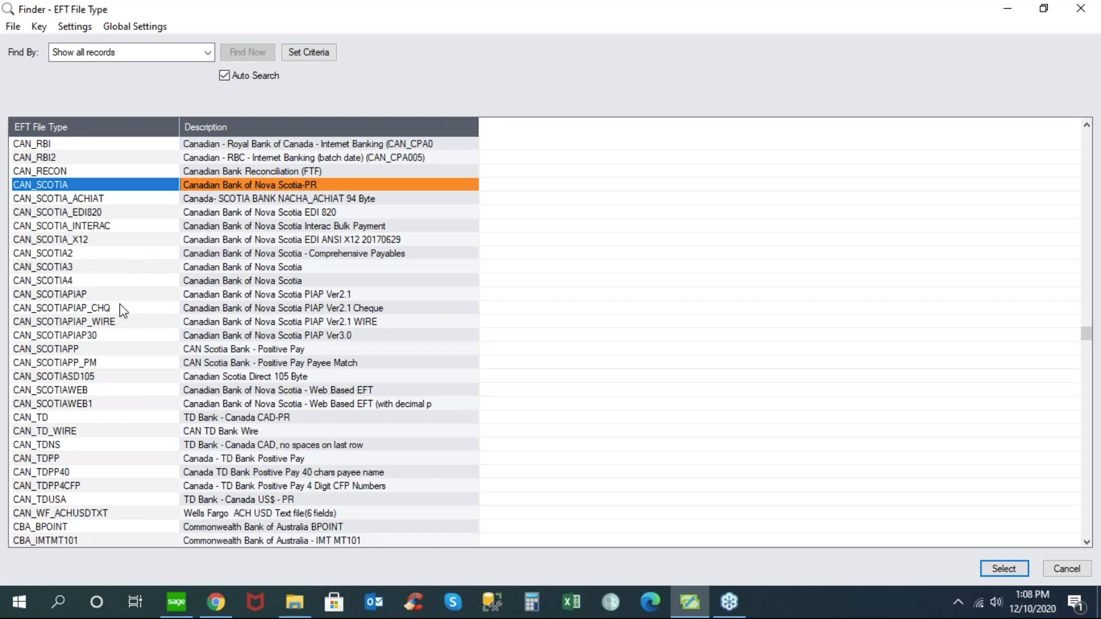
left_click(200, 295)
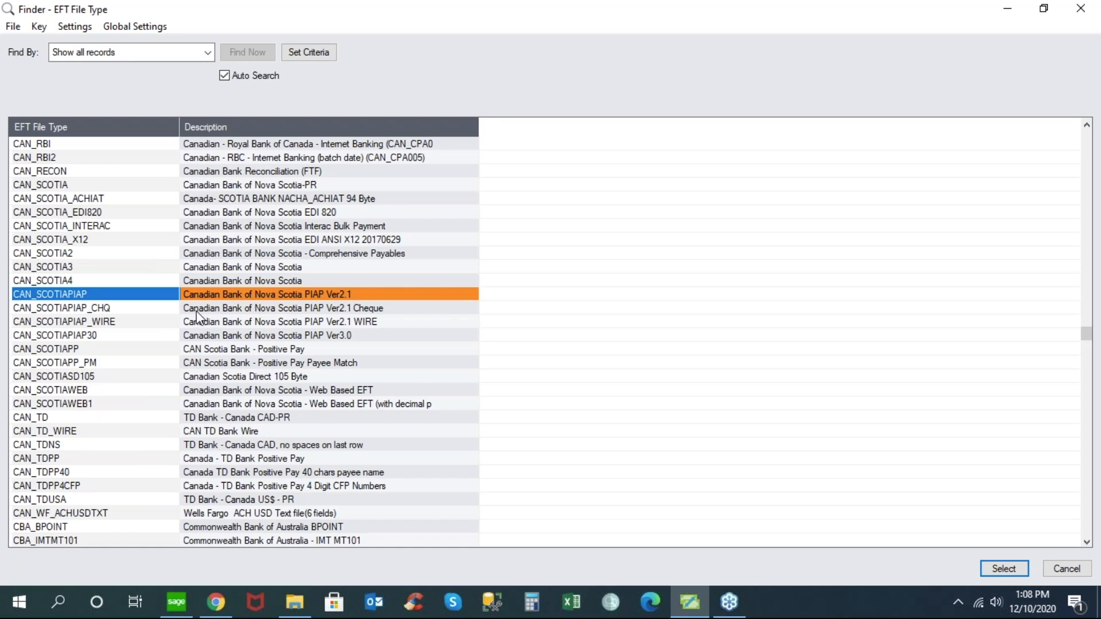
left_click(196, 309)
left_click(197, 322)
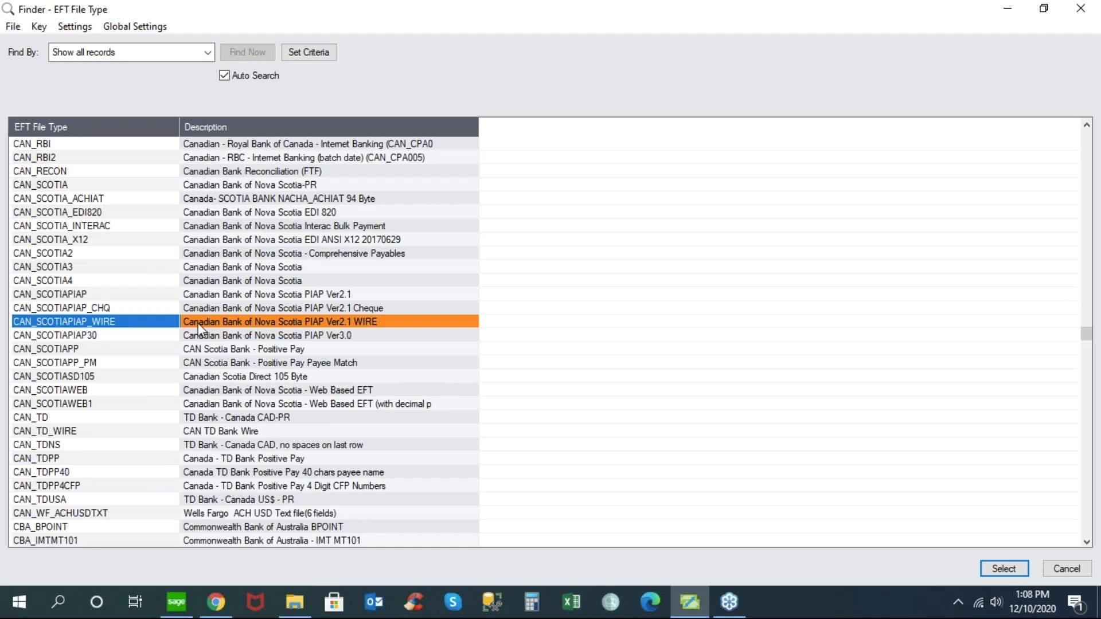
left_click(199, 309)
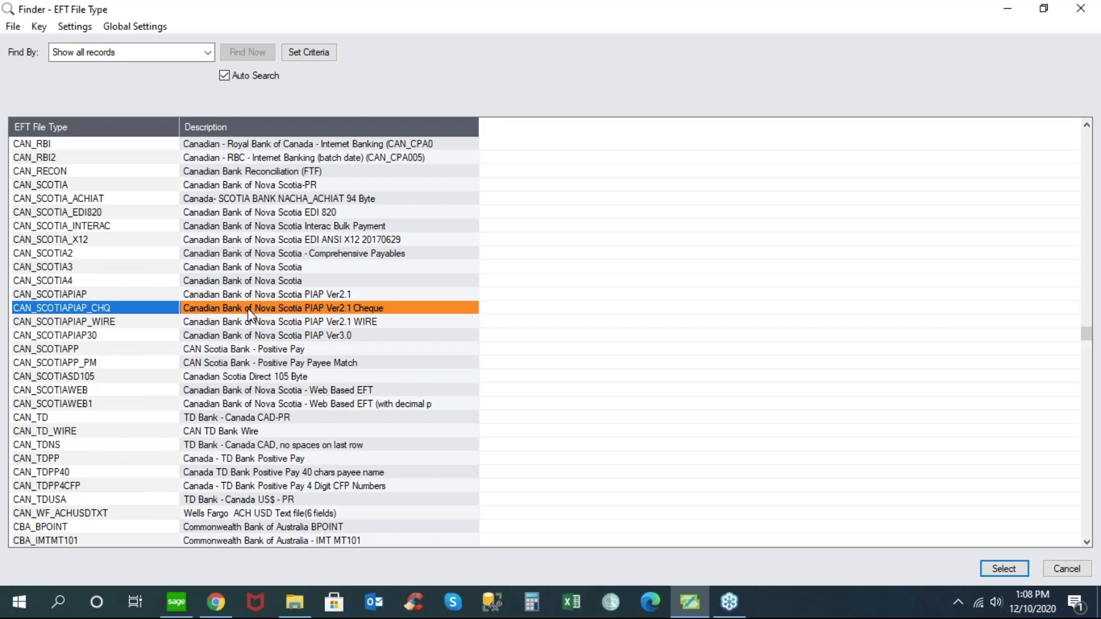
left_click(198, 322)
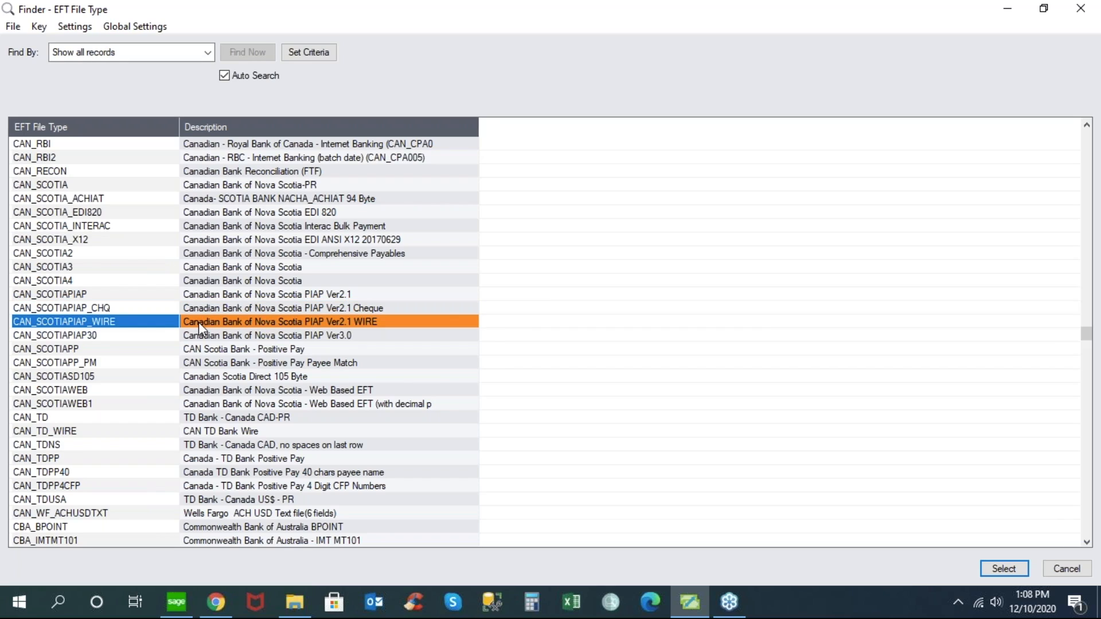
left_click(196, 350)
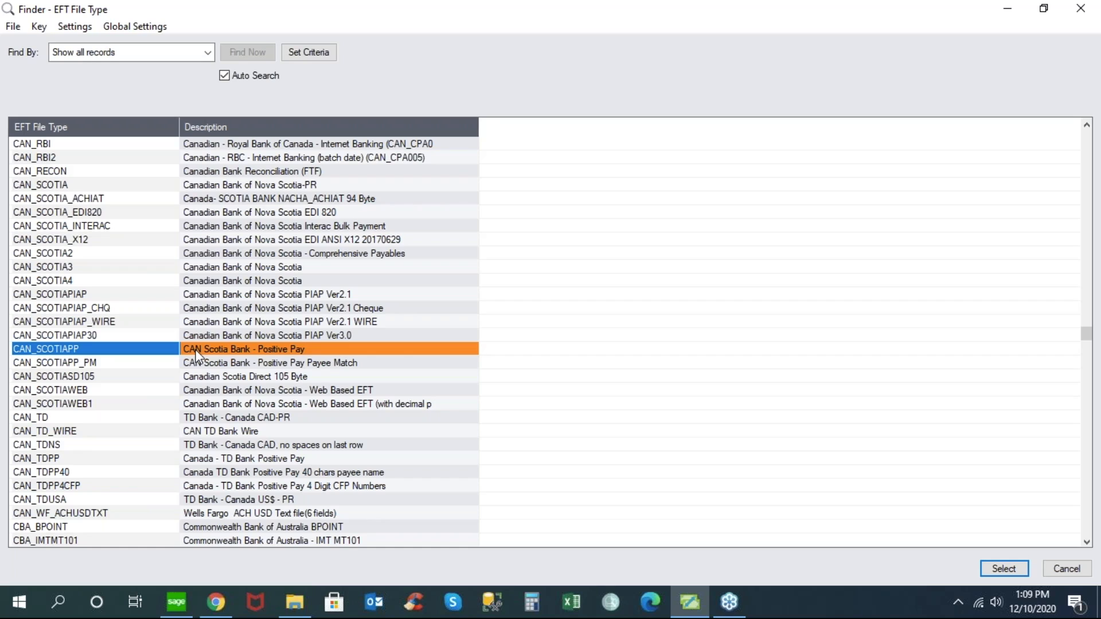
left_click(196, 392)
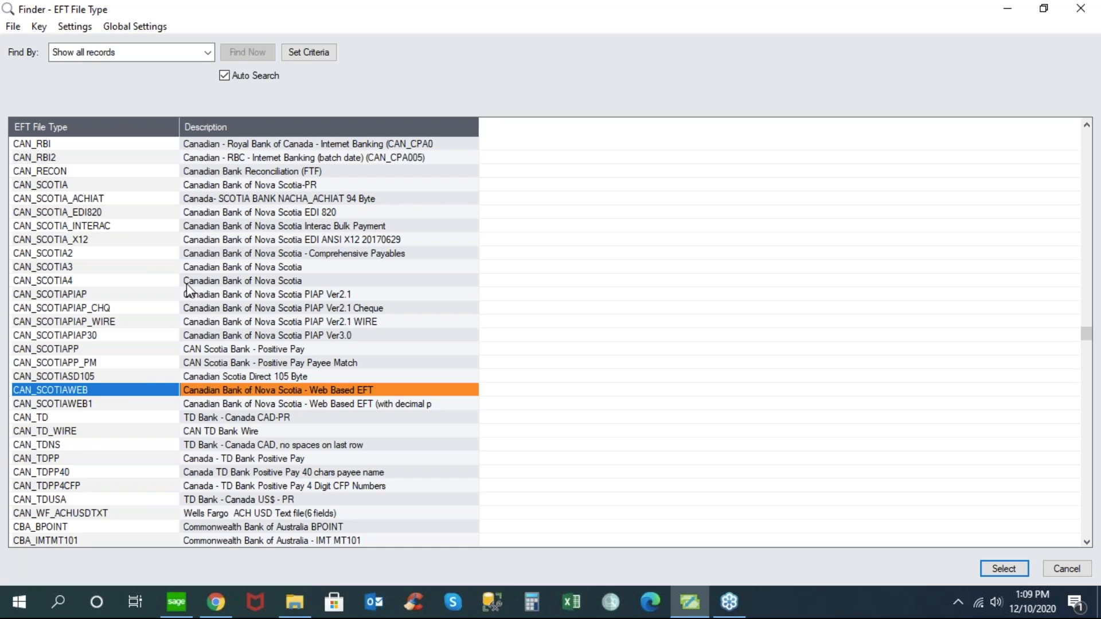
left_click(202, 227)
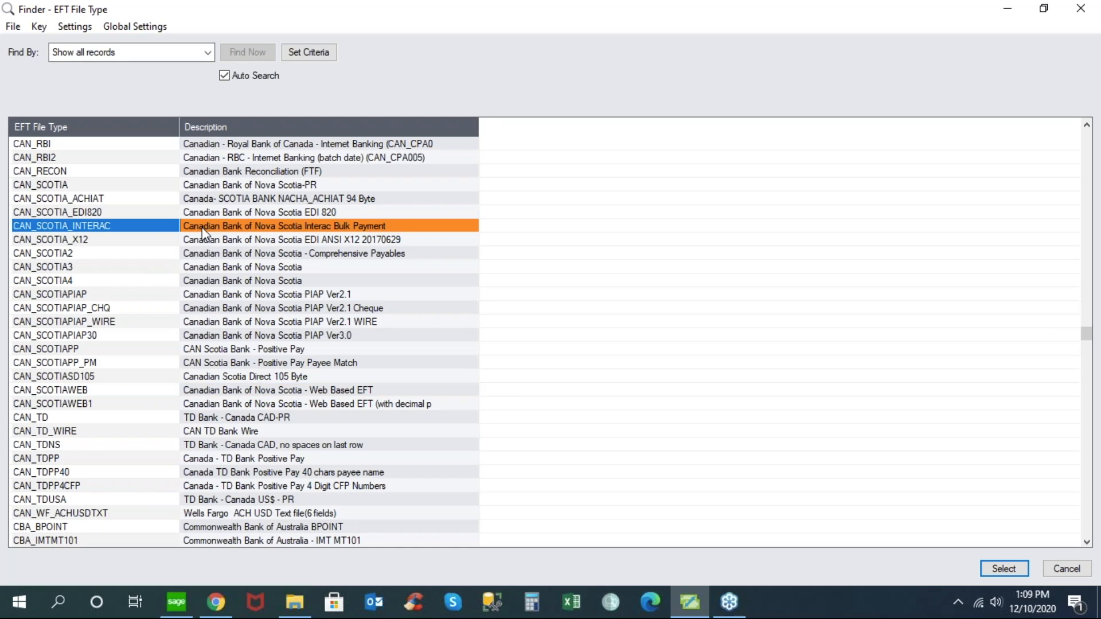
left_click(269, 239)
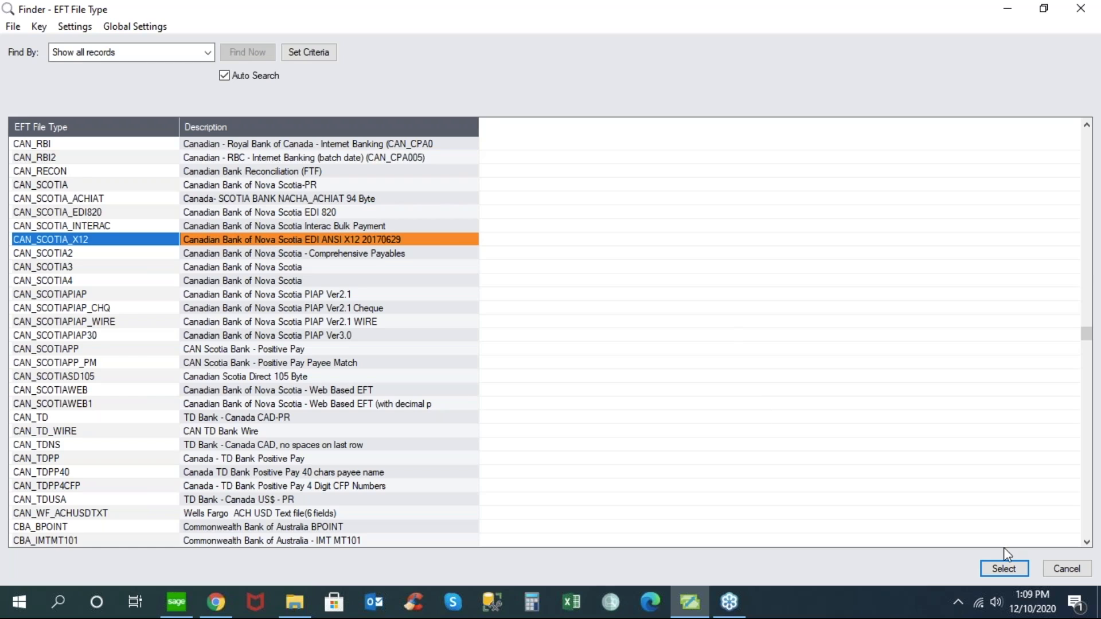
left_click(1068, 569)
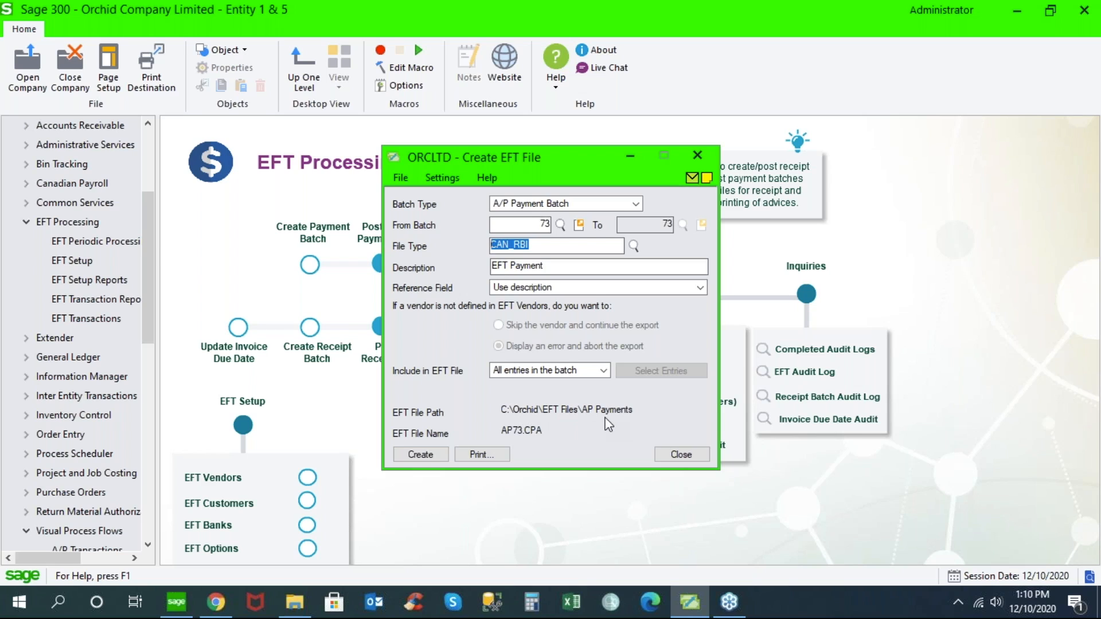
- Preview the EFT remittance advice for A/P payment batch 73 using ELPAY01.RPT, and close the preview and the print advices window
left_click(482, 456)
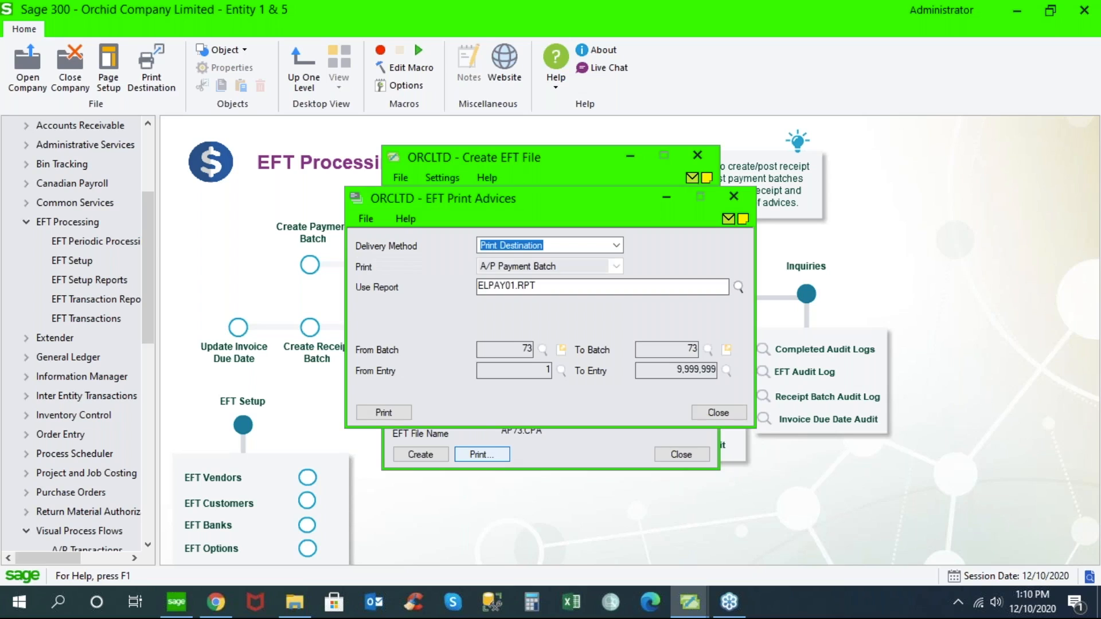
left_click(402, 410)
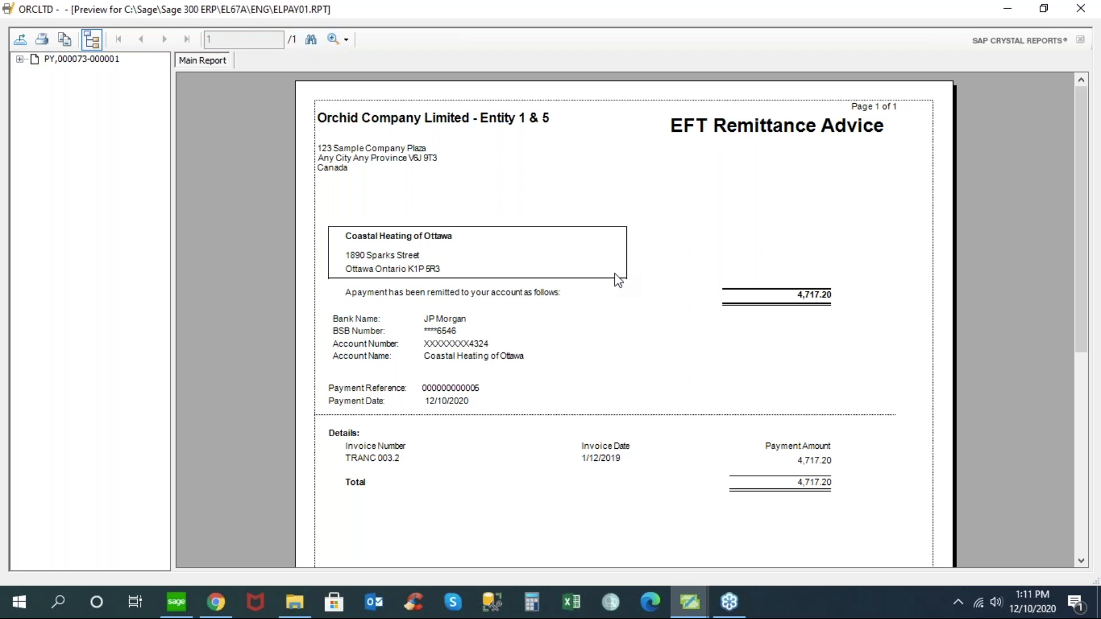
left_click(1082, 11)
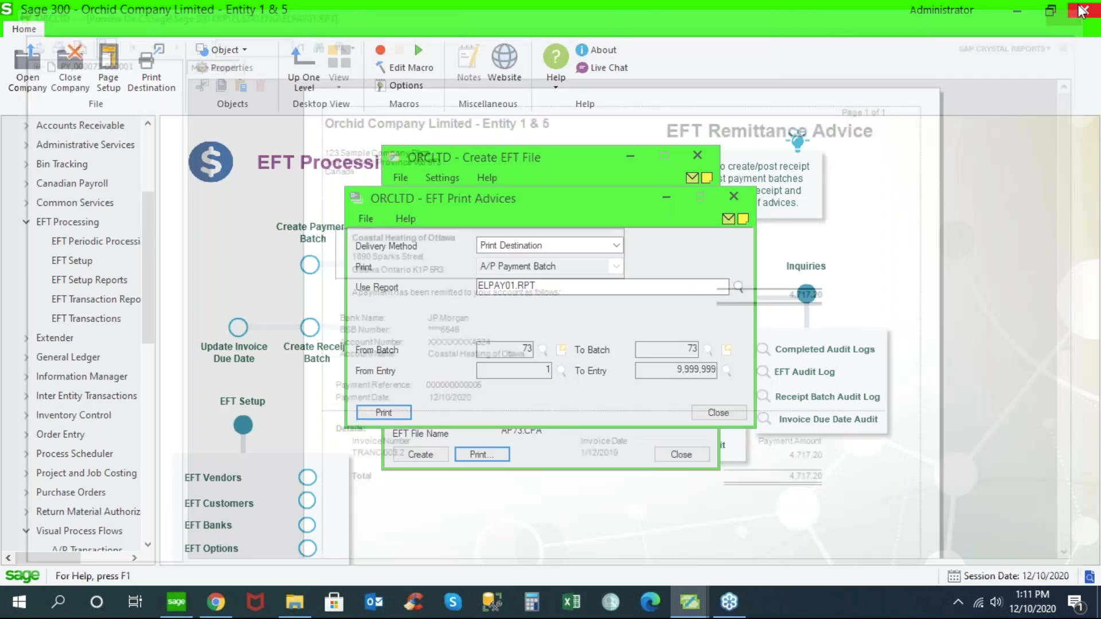
left_click(727, 438)
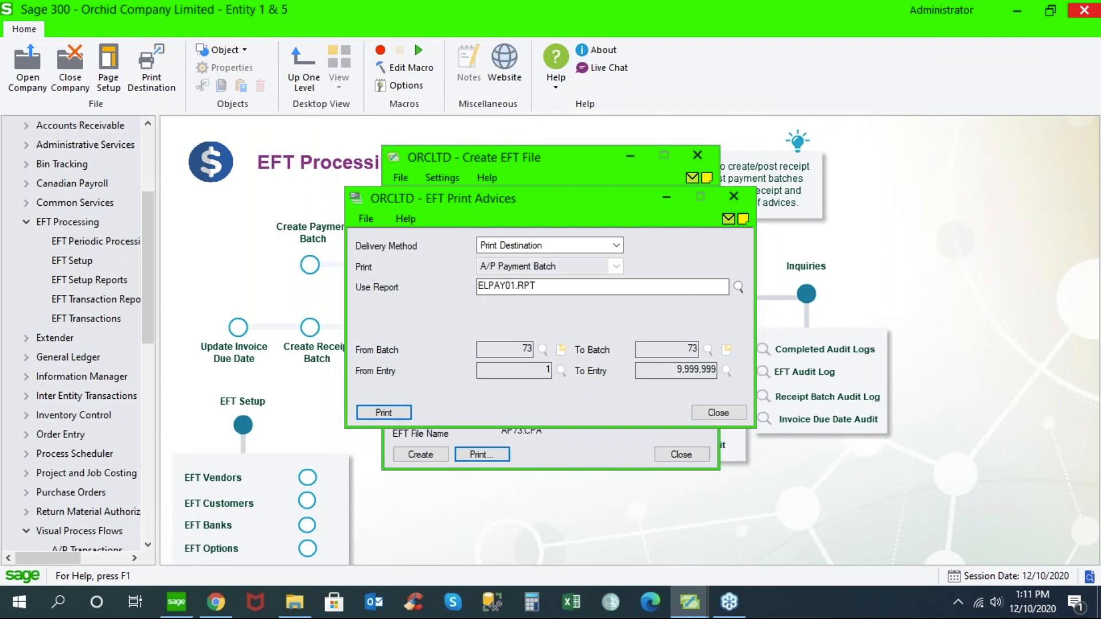
left_click(718, 412)
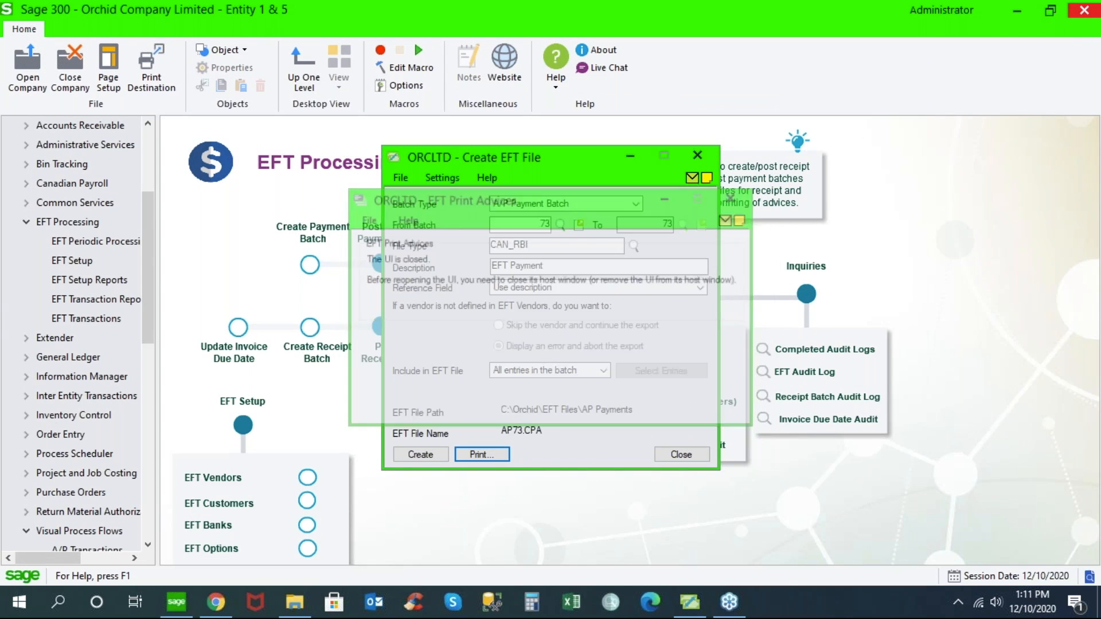
- Minimize the Create EFT File window and bring up the EFTPAYMENT message in the EFT e-mail messages setup
left_click(628, 157)
left_click(78, 261)
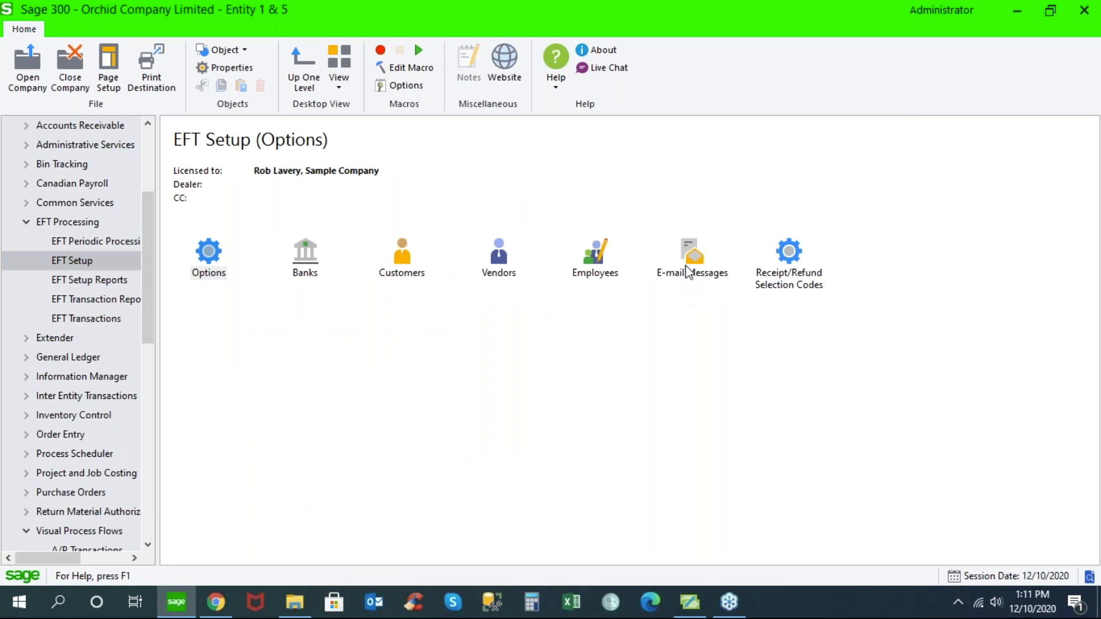
left_click(688, 268)
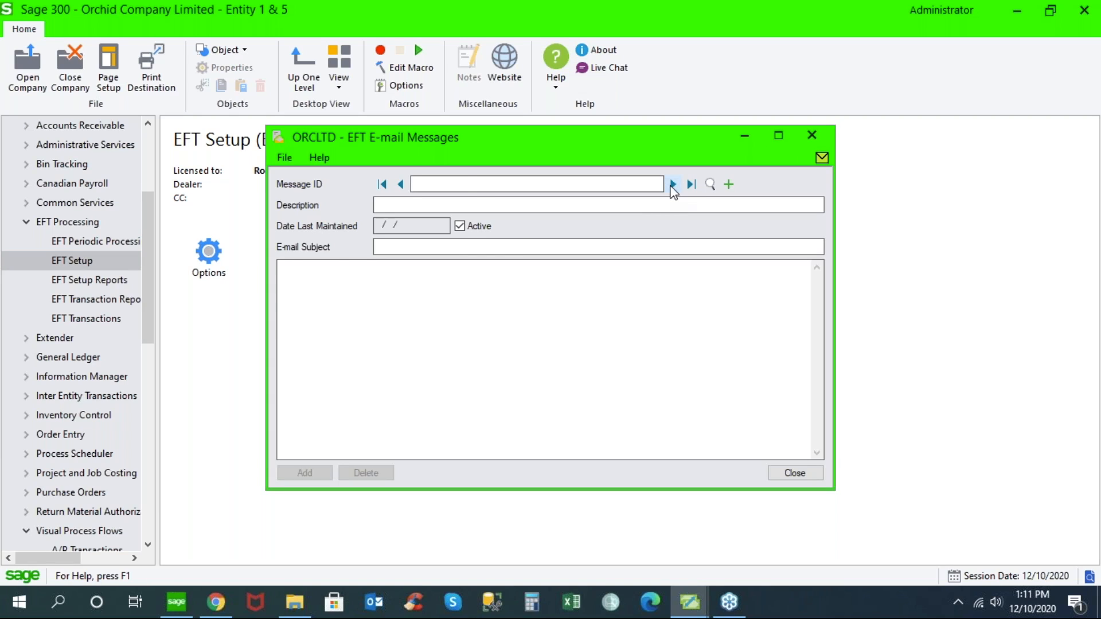
left_click(673, 184)
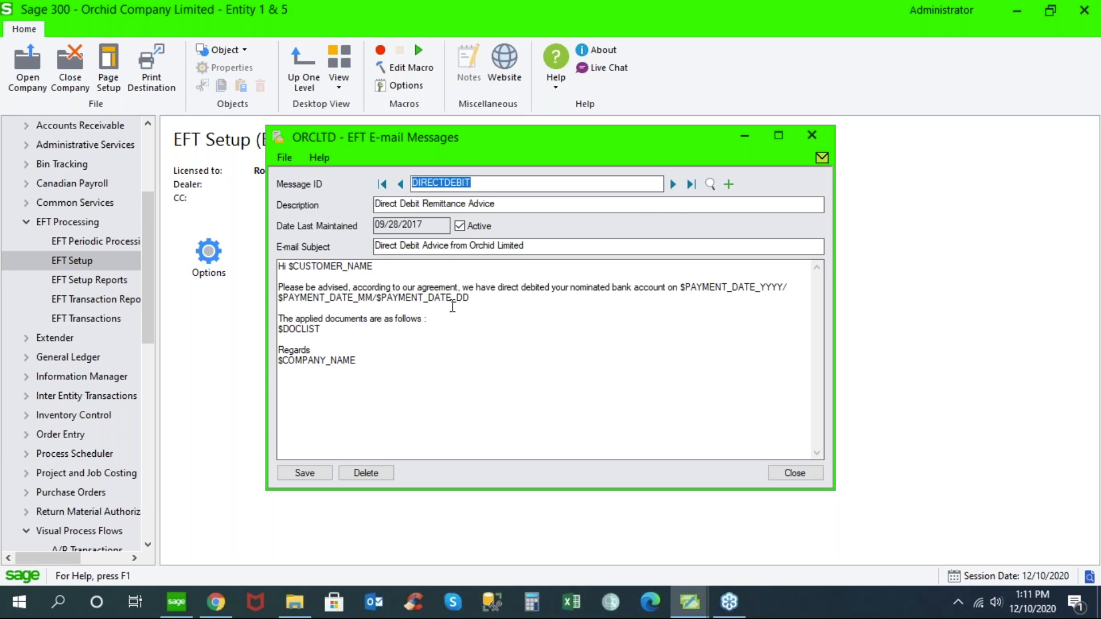
left_click(671, 184)
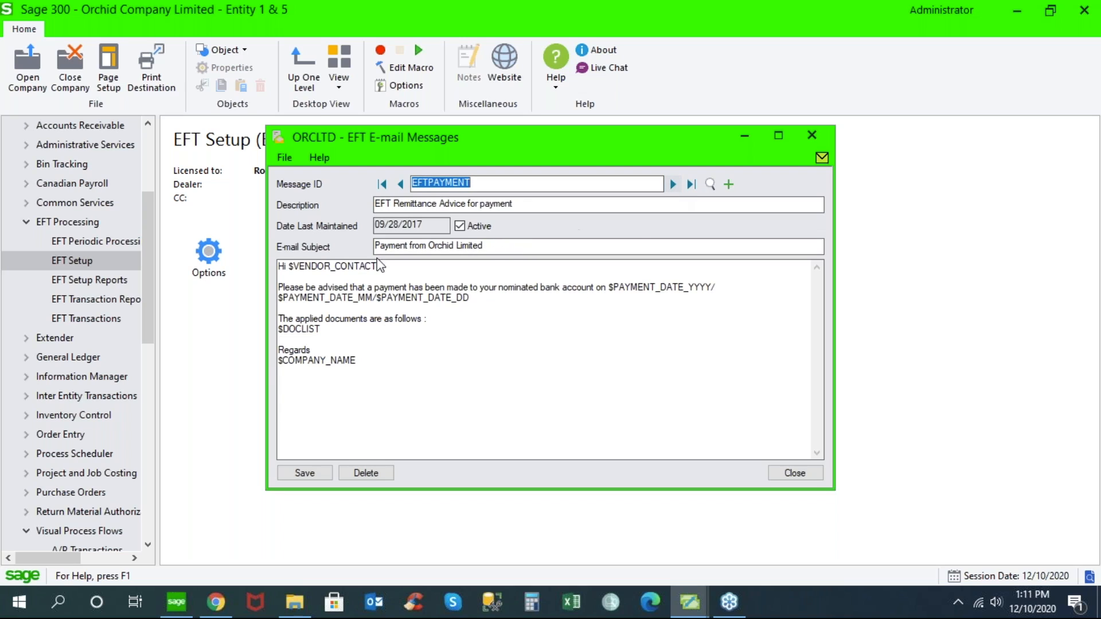
- Examine the body text and placeholders of the EFTPAYMENT message, view the PAYROLLREMITT message, and close the e-mail messages
left_click_drag(279, 286, 523, 312)
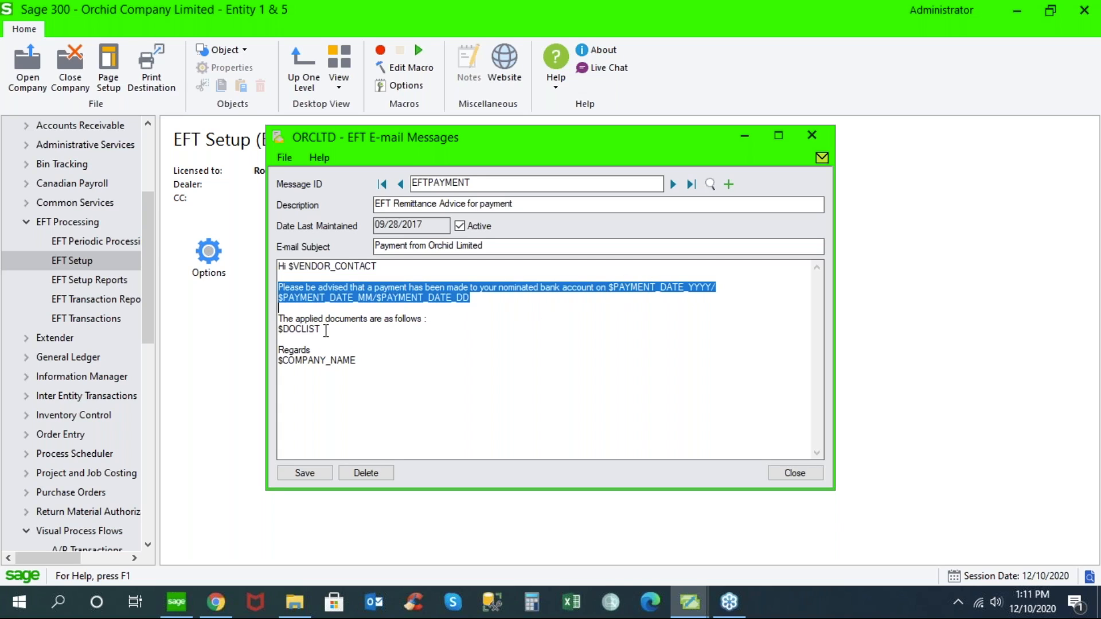
left_click_drag(326, 331, 278, 331)
left_click_drag(357, 361, 273, 368)
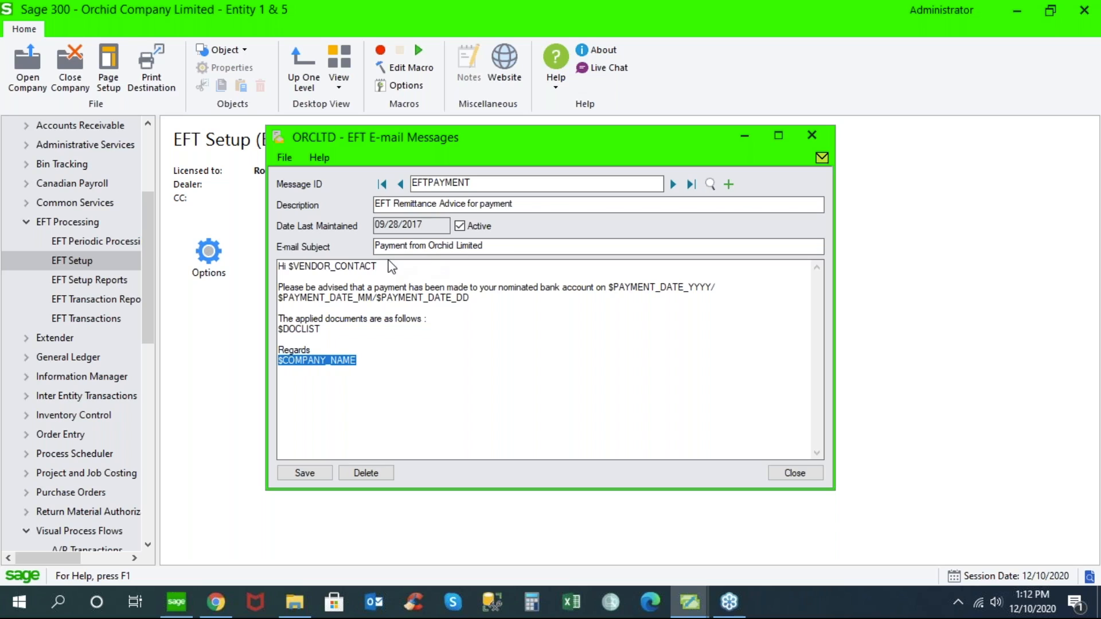
left_click_drag(379, 268, 286, 268)
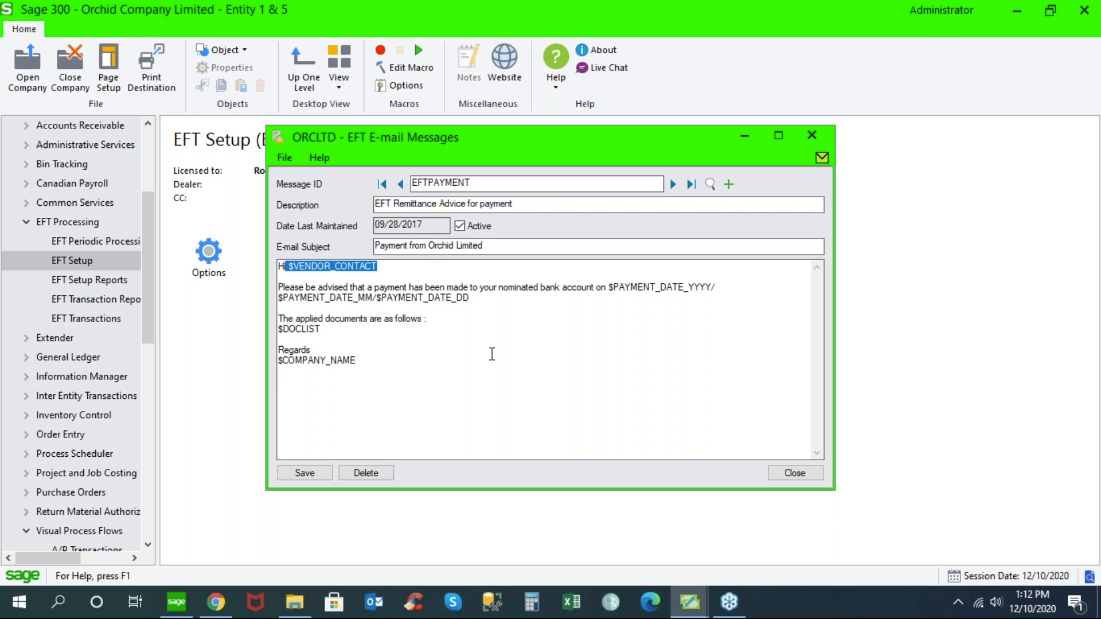
left_click(675, 184)
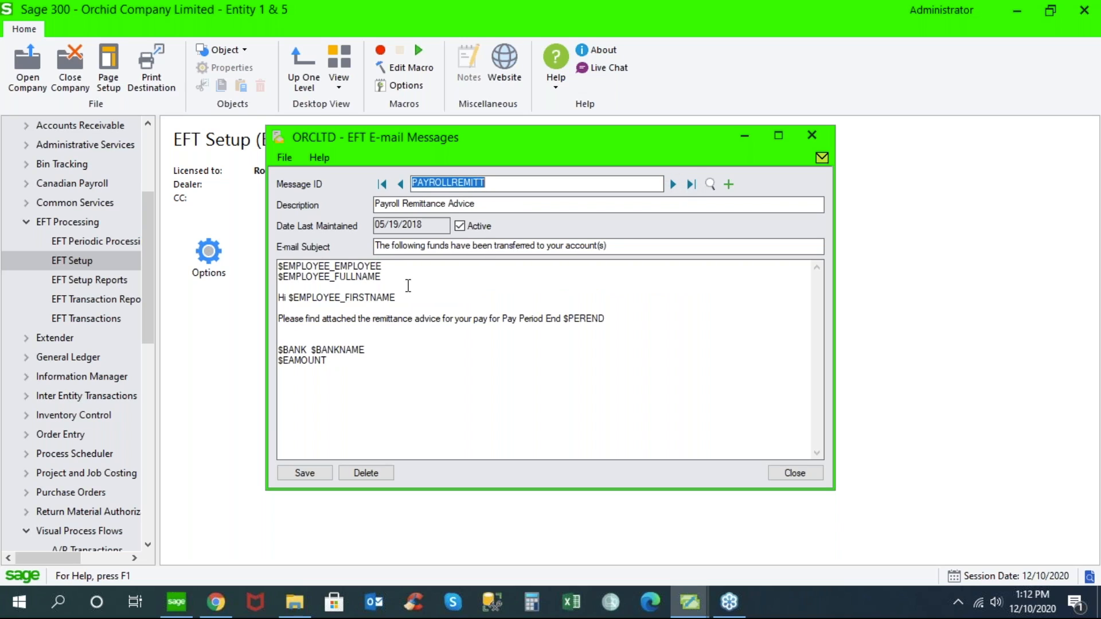
left_click(783, 471)
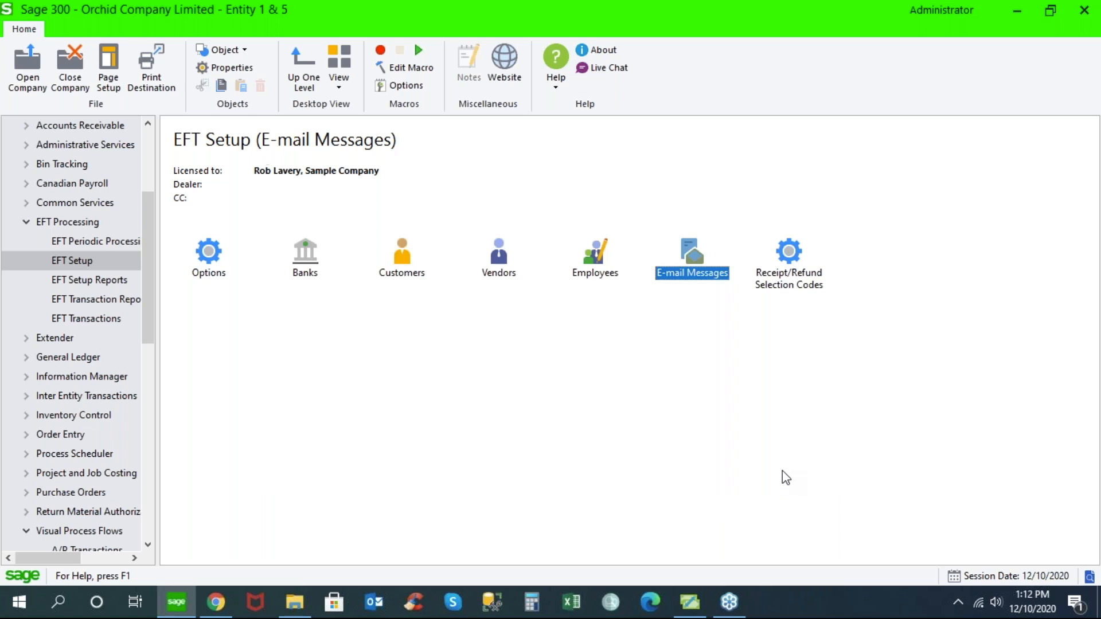
- Open the Chloride Systems record in the EFT vendors setup and set its delivery method to A/P Vendor Delivery Method
double_click(499, 258)
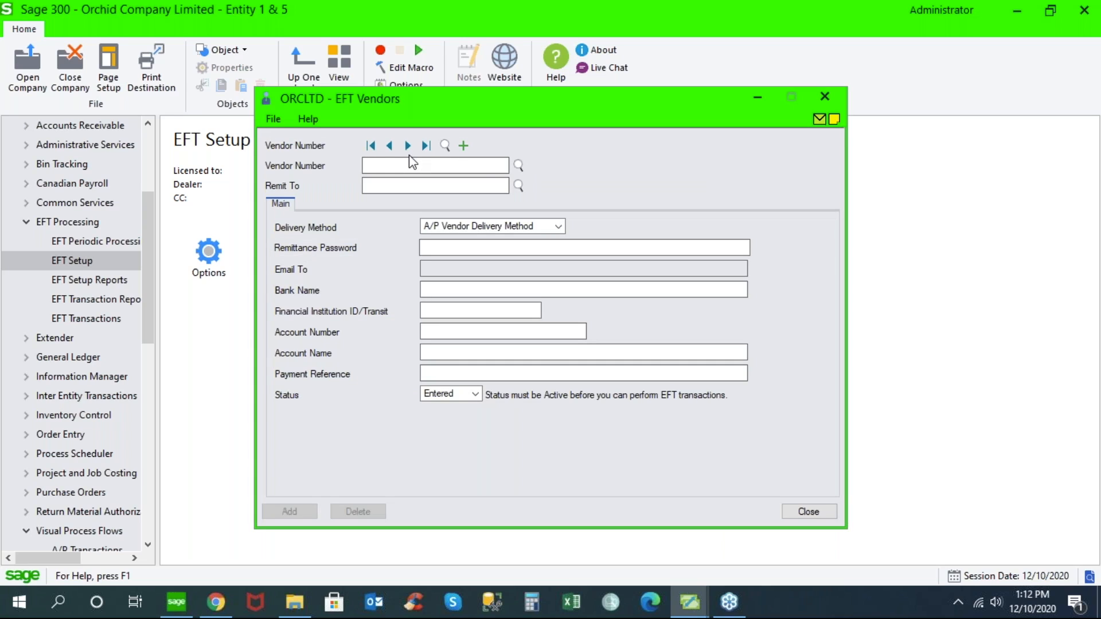
left_click(413, 145)
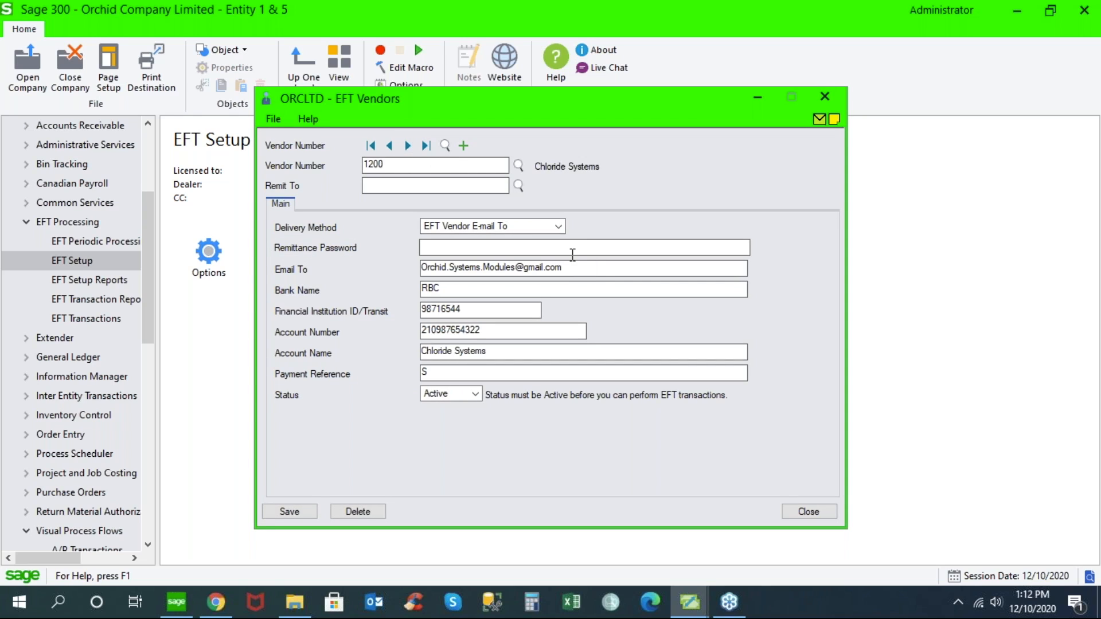
left_click_drag(578, 268, 382, 270)
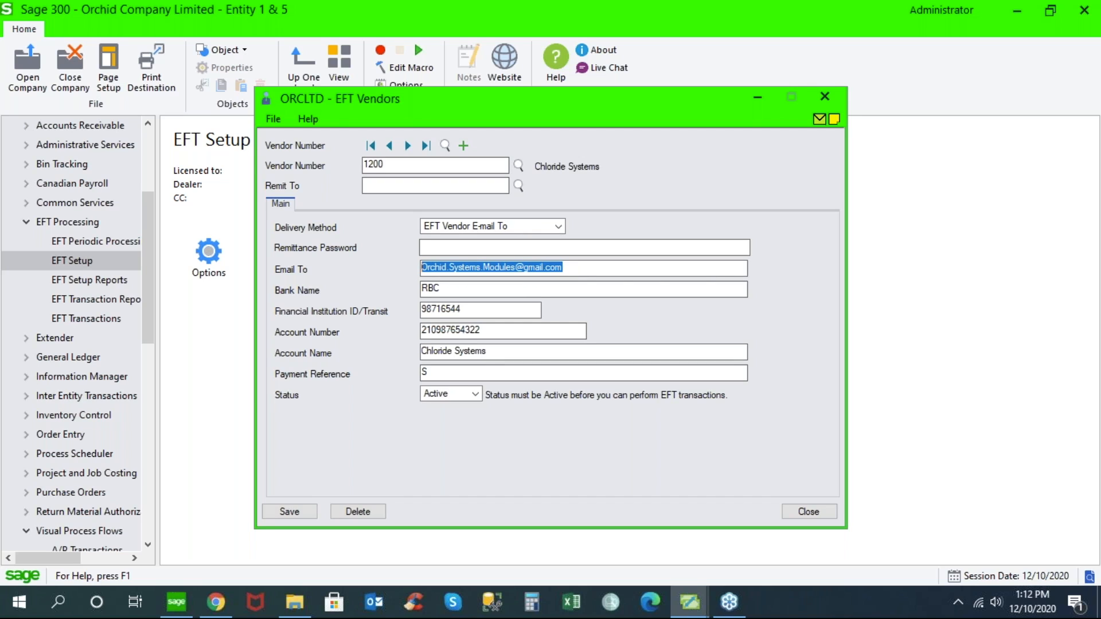
left_click(558, 228)
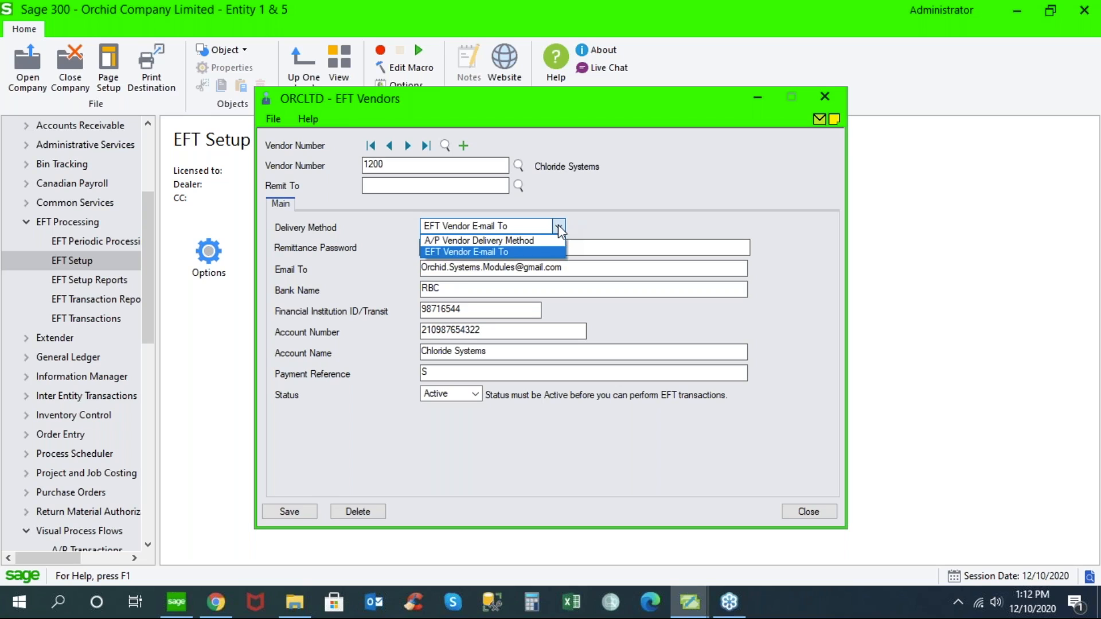
left_click(531, 241)
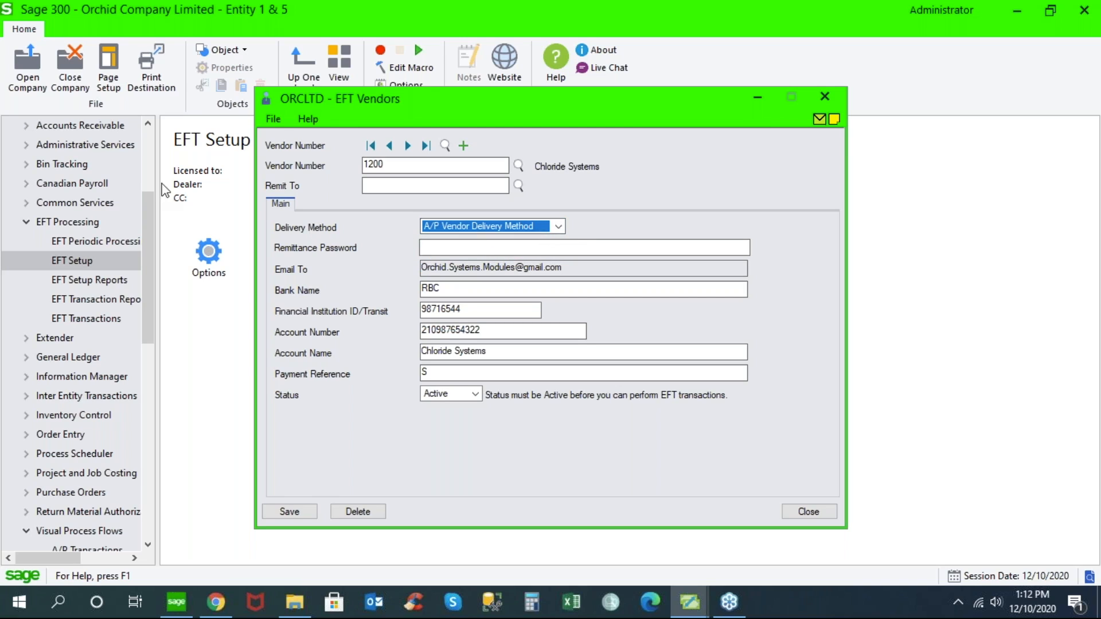
- Open the Chloride Systems record in A/P Vendors and set its processing delivery method to E-mail
left_click(145, 135)
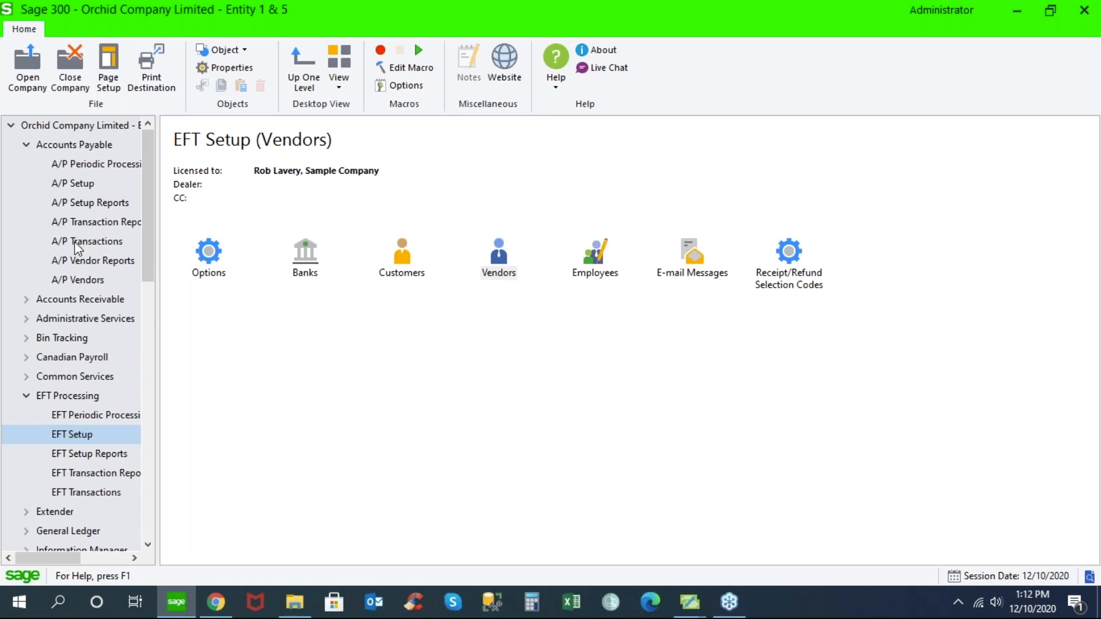
left_click(101, 281)
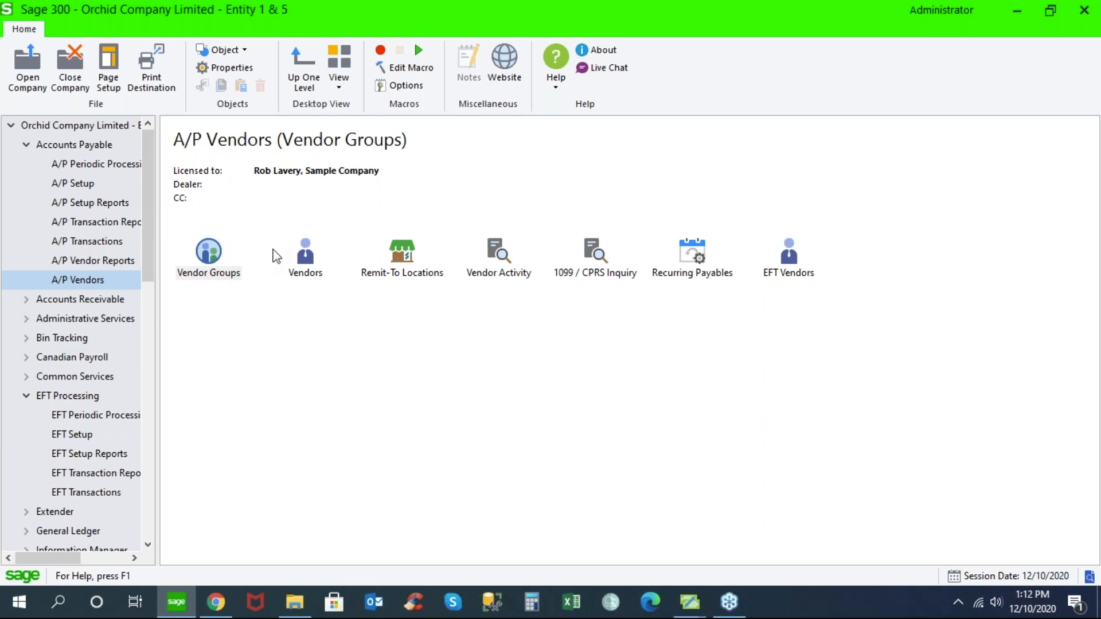
double_click(305, 255)
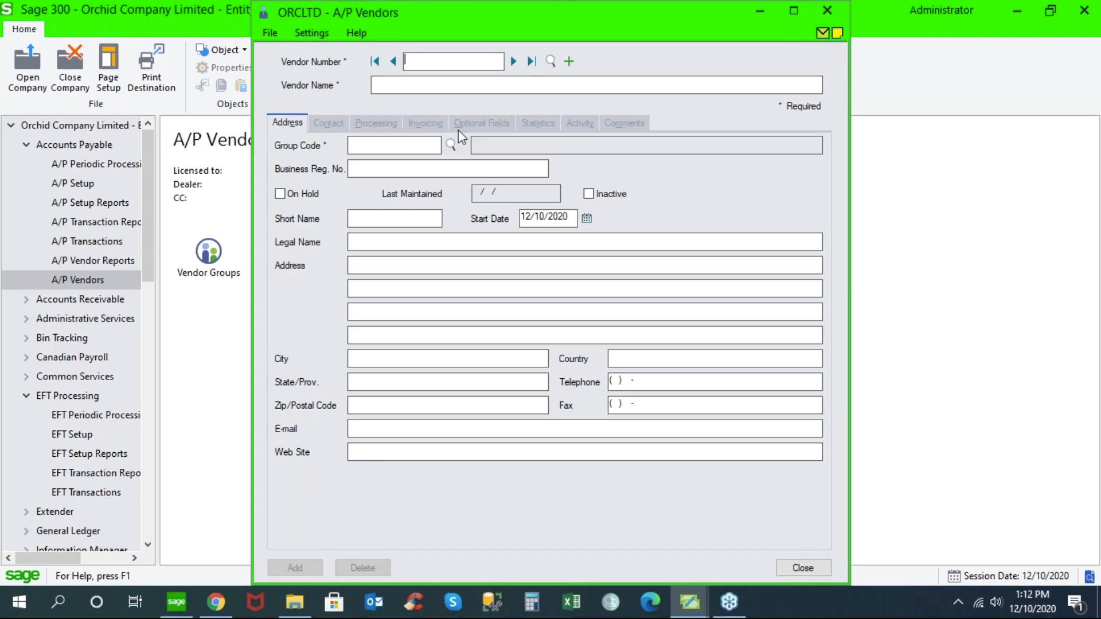
left_click(511, 61)
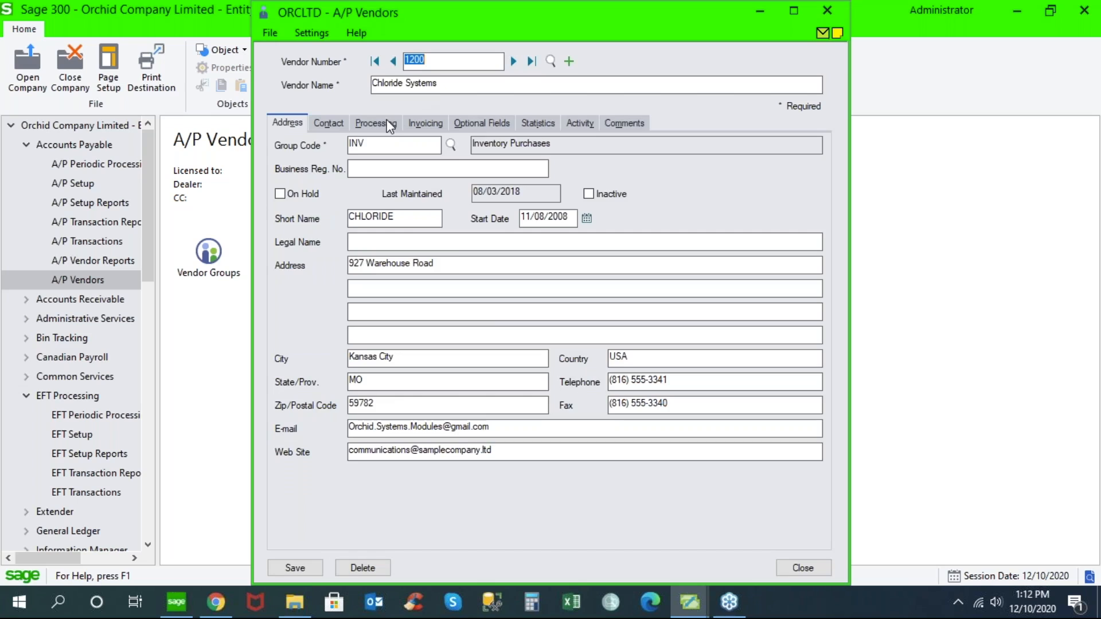
left_click(376, 123)
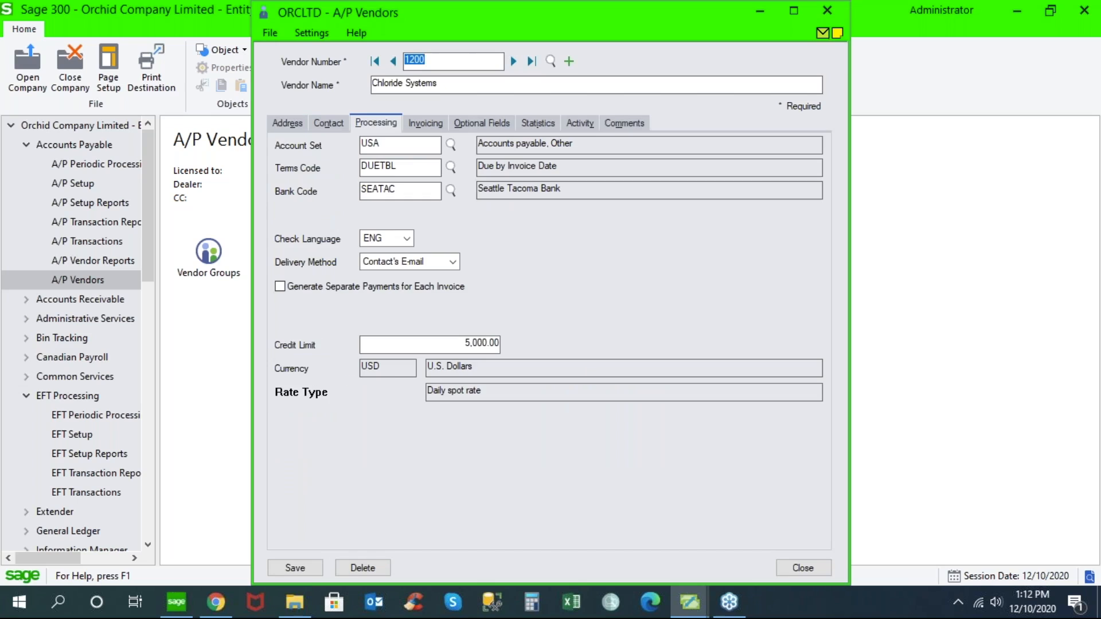
left_click(452, 263)
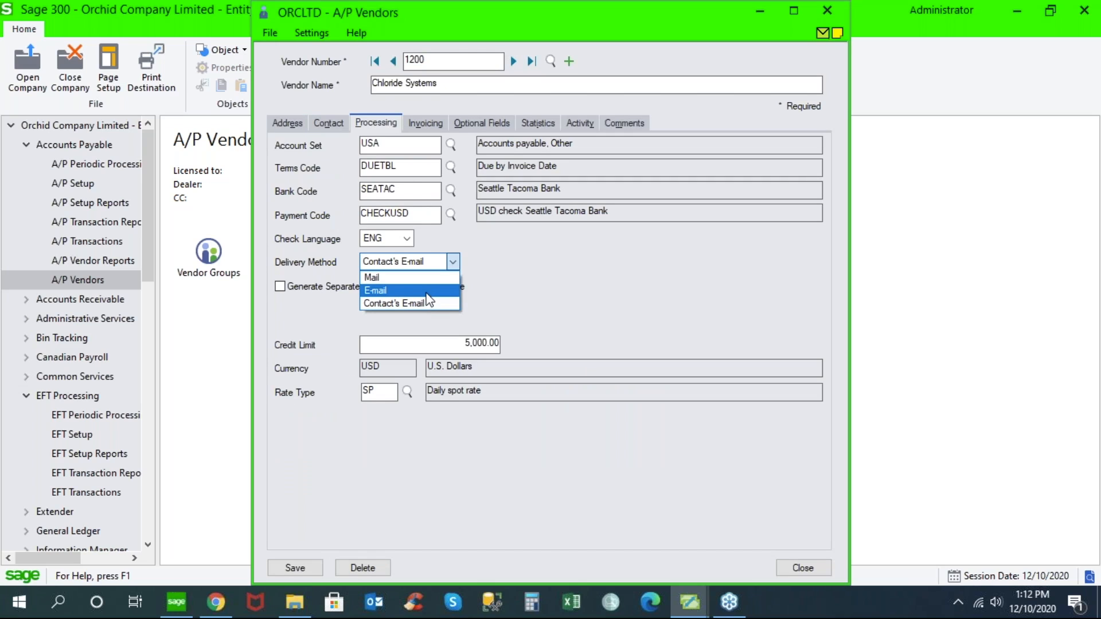
left_click(425, 291)
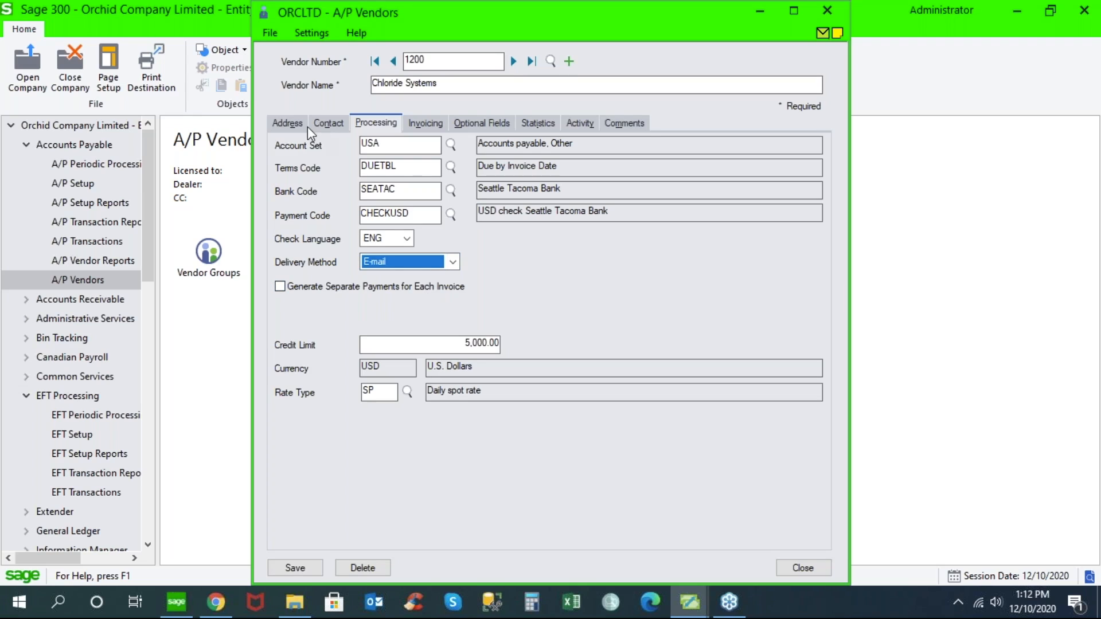
- Compare the e-mail address in the vendor's address details with the one in its contact details
left_click(292, 120)
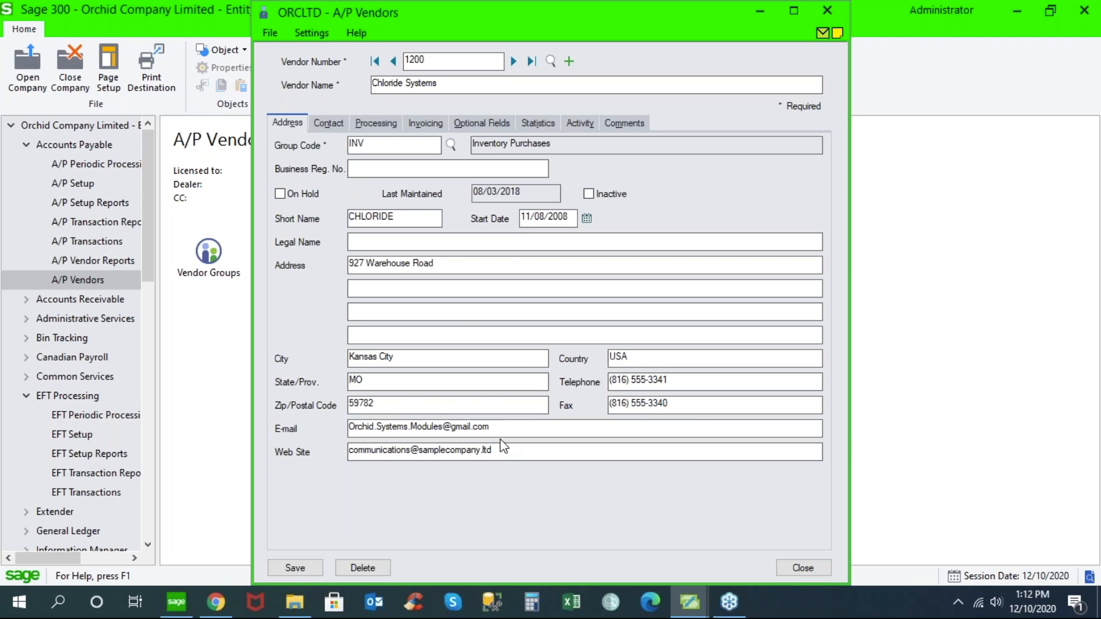
left_click_drag(491, 427, 343, 426)
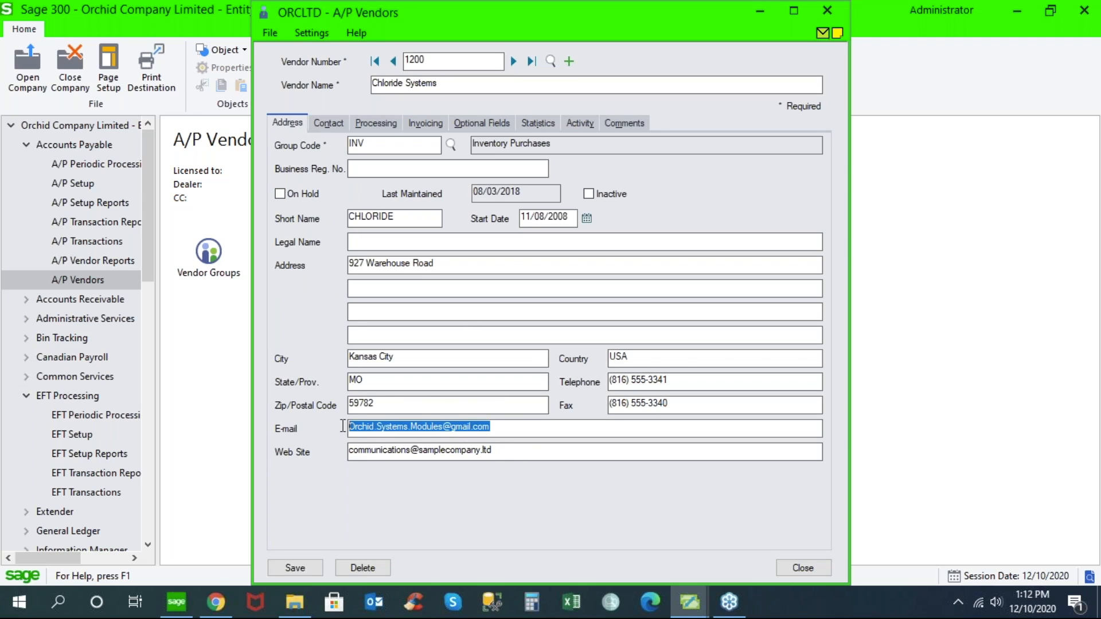
left_click(326, 124)
left_click_drag(506, 216, 336, 212)
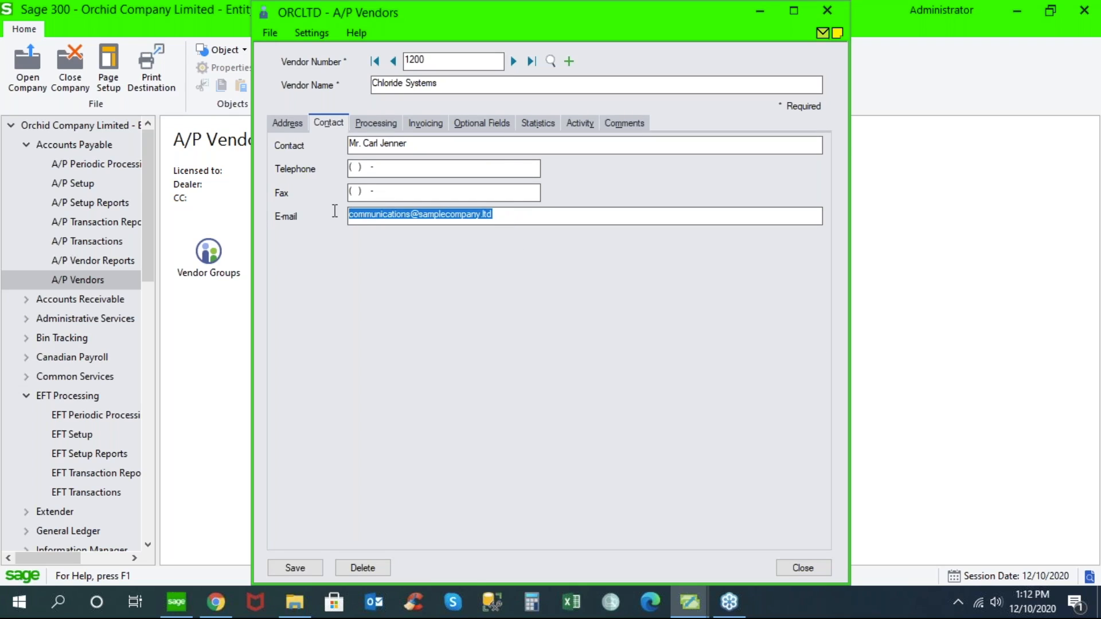
- Review the delivery method choices in the A/P vendor's processing settings and keep E-mail selected
left_click(375, 124)
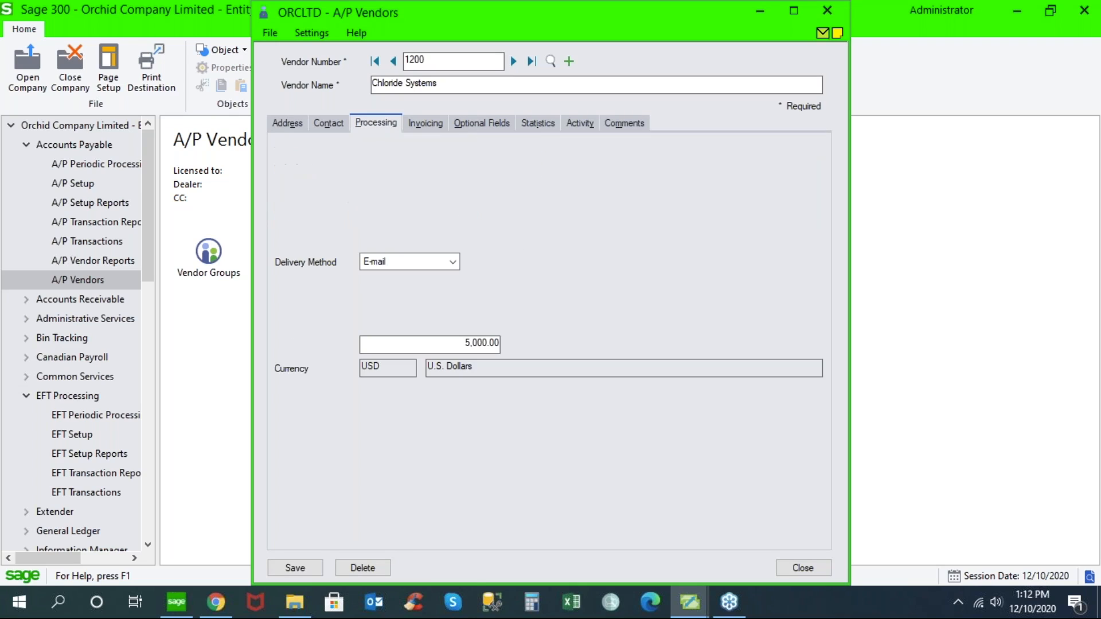
left_click(453, 263)
left_click(453, 262)
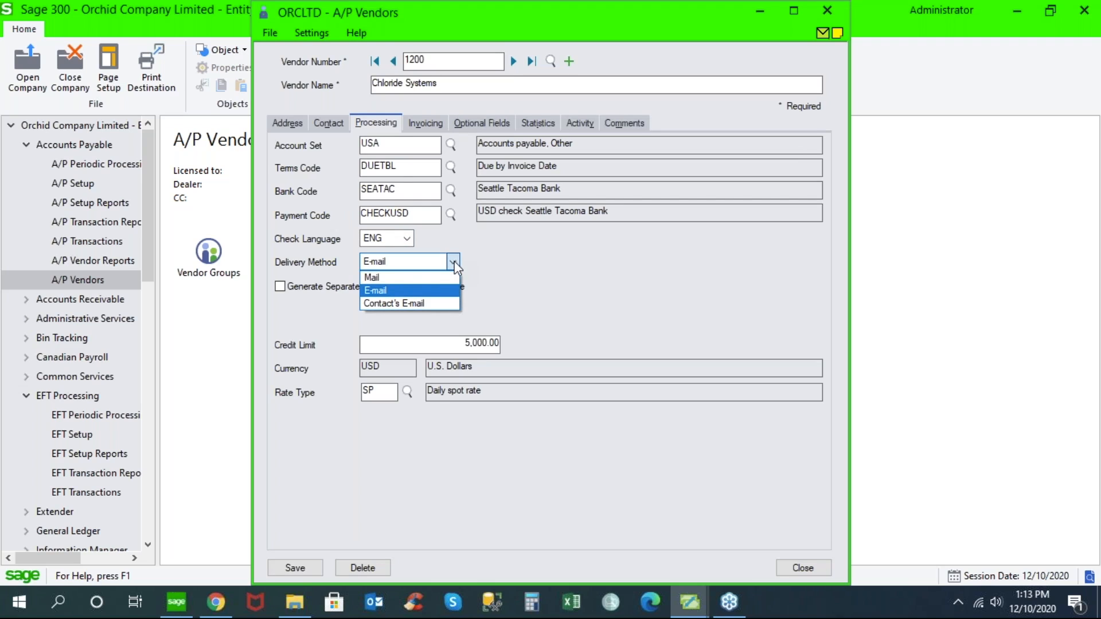
left_click(427, 292)
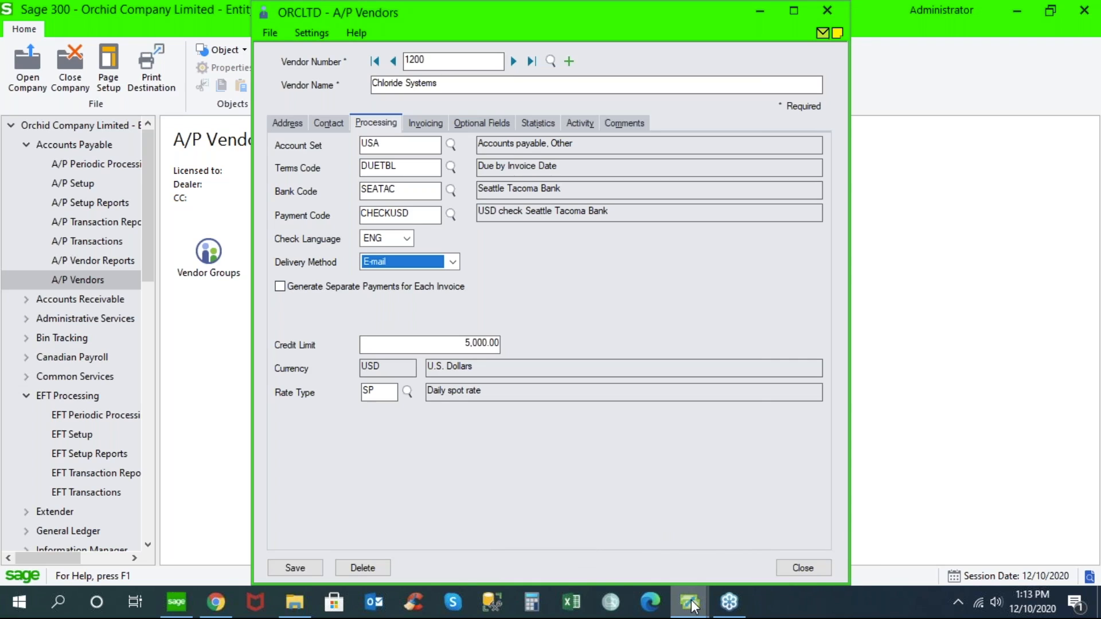
- Return to the EFT Vendors record for Chloride Systems and set its delivery method to EFT Vendor E-mail To
mouse_move(691, 602)
left_click(723, 541)
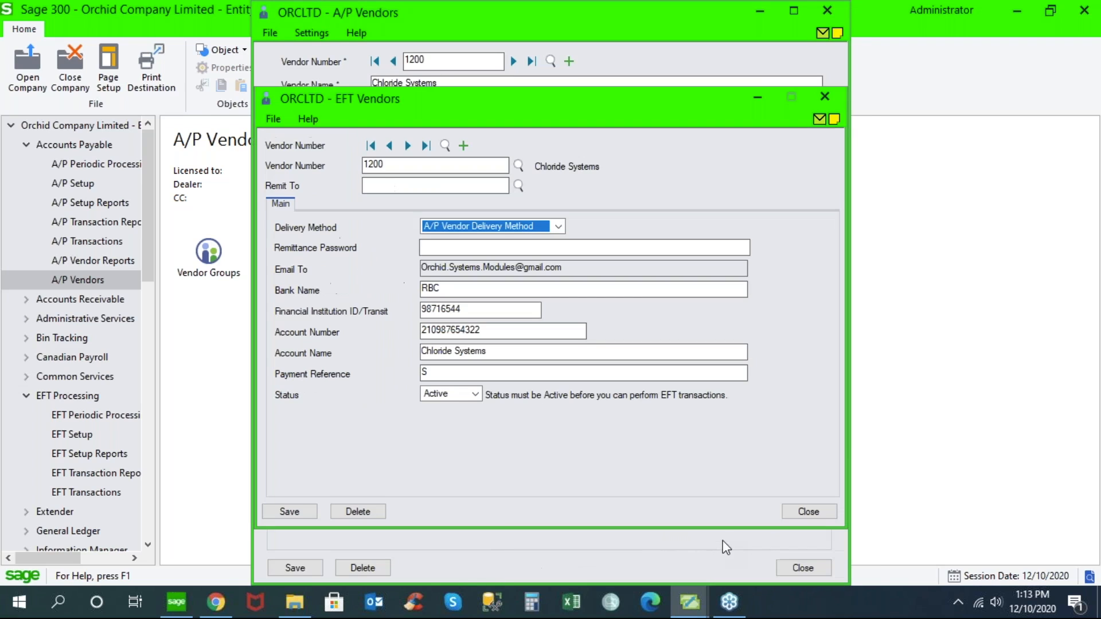
left_click(557, 226)
left_click(505, 252)
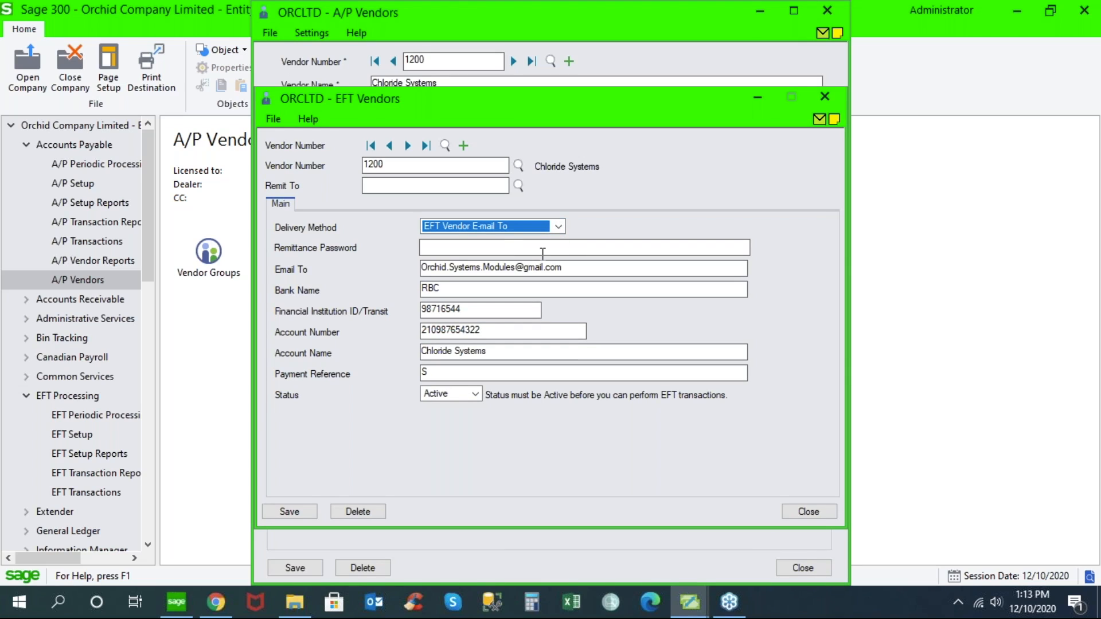
- Append a second recipient's e-mail address, separated by a semicolon, to the EFT vendor's Email To field
left_click(580, 268)
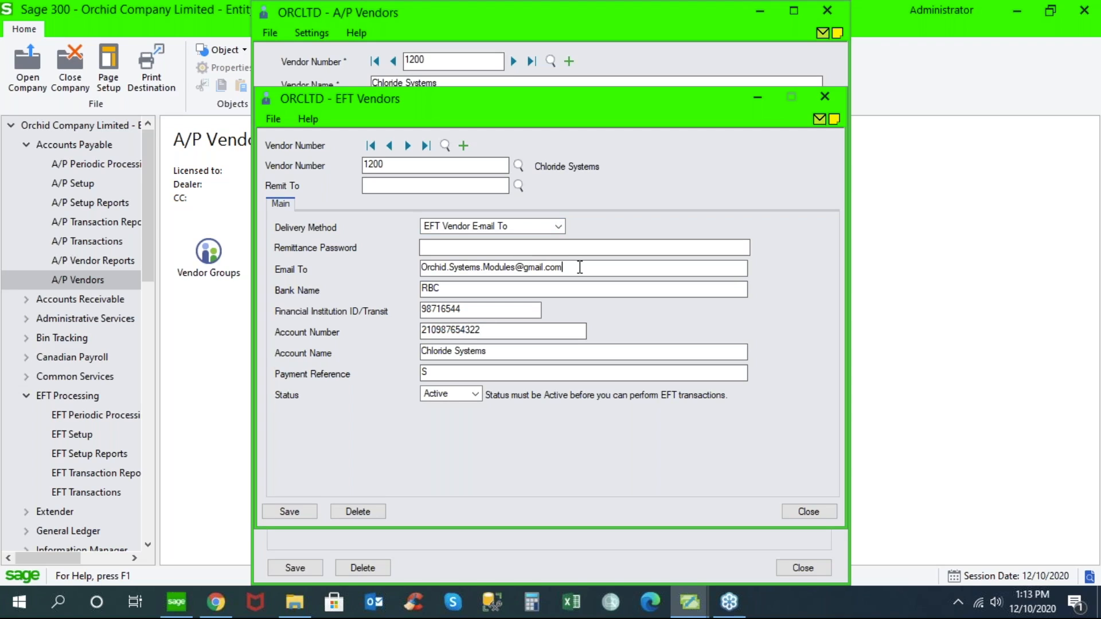
- Look through the vendor finder, cancel it, and examine the EFT vendor's bank name, institution ID and account number fields
left_click(519, 166)
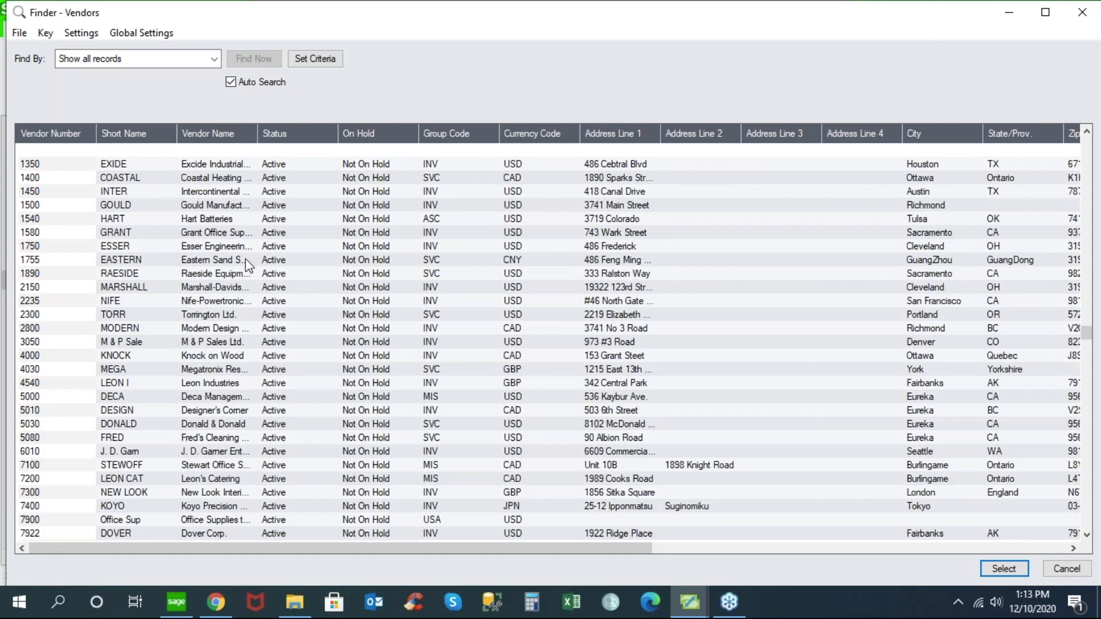
left_click(1066, 569)
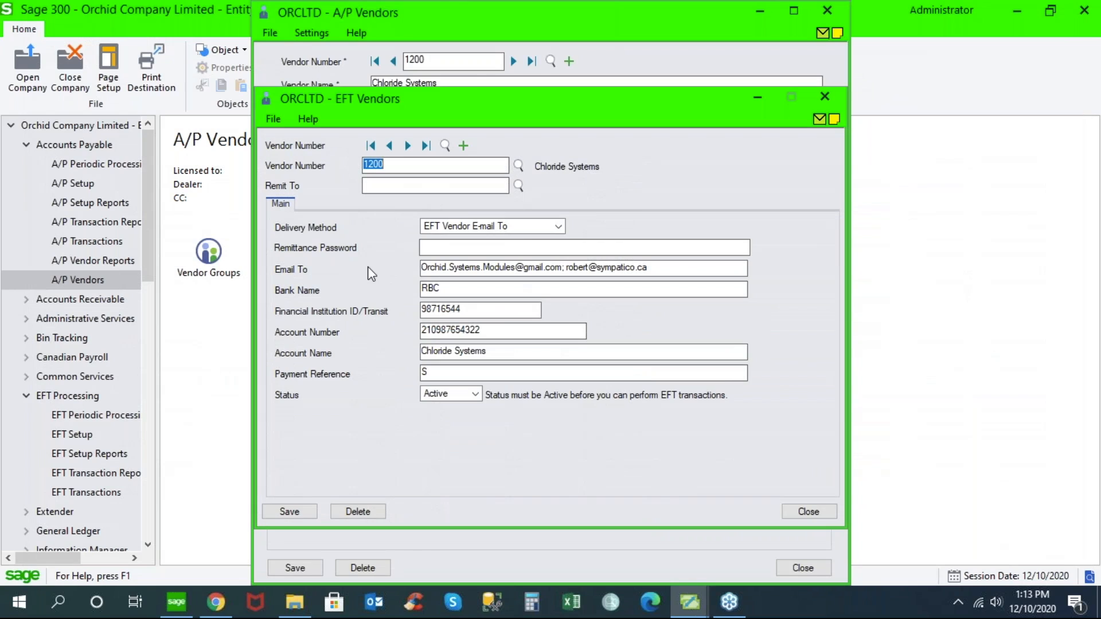
left_click(449, 286)
key("Tab")
key("Tab")
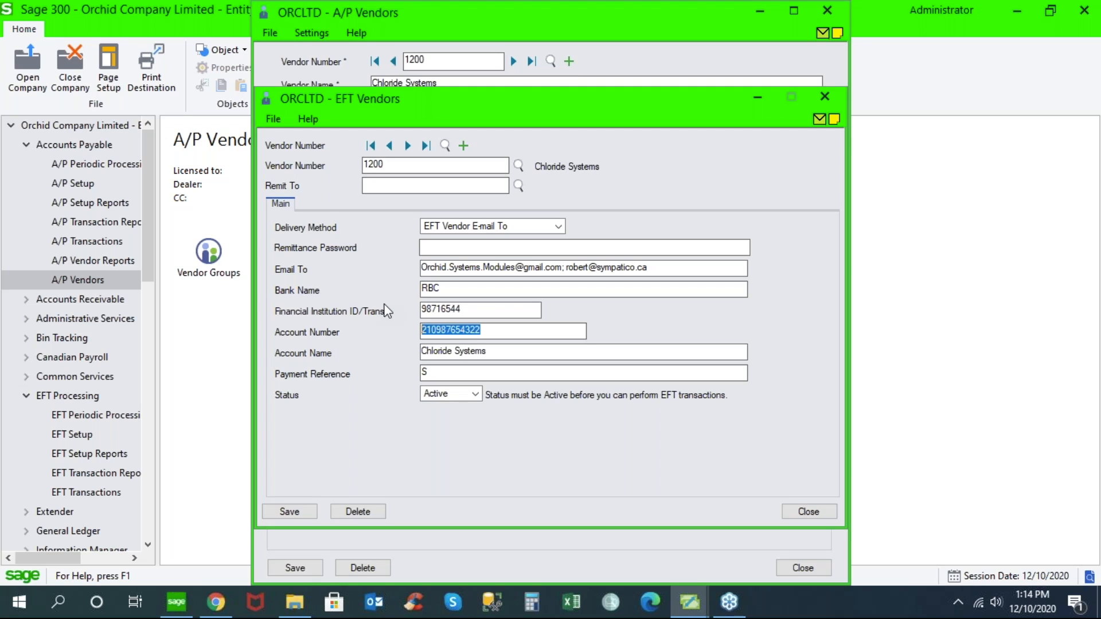
- Minimize the EFT Vendors window, return to the Sage 300 desktop and open the EFT Options from EFT Setup
left_click(757, 102)
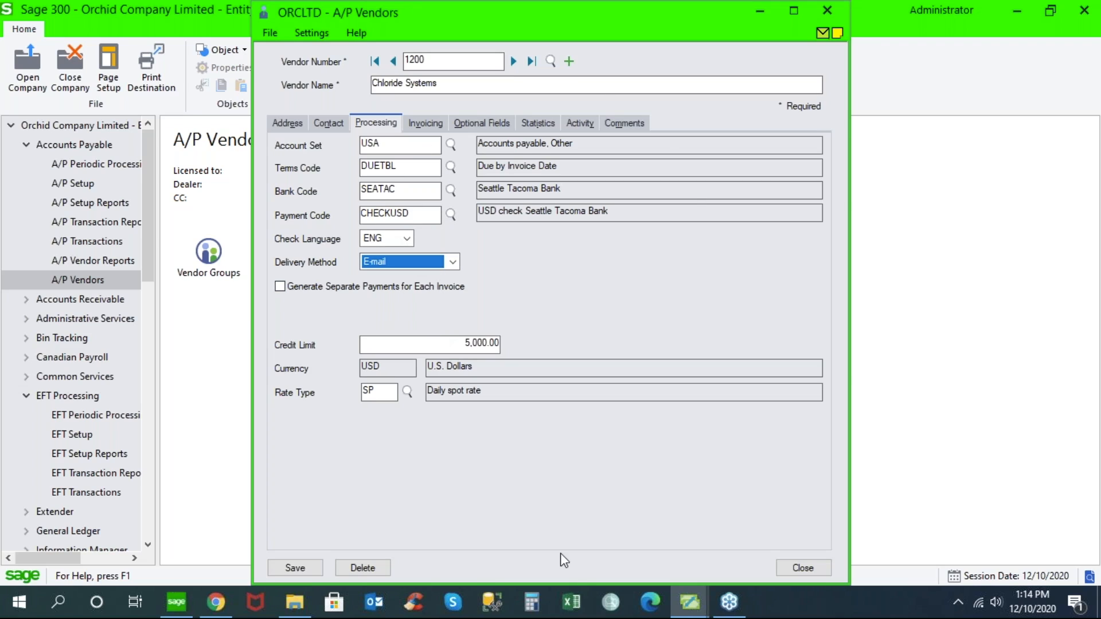
left_click(175, 607)
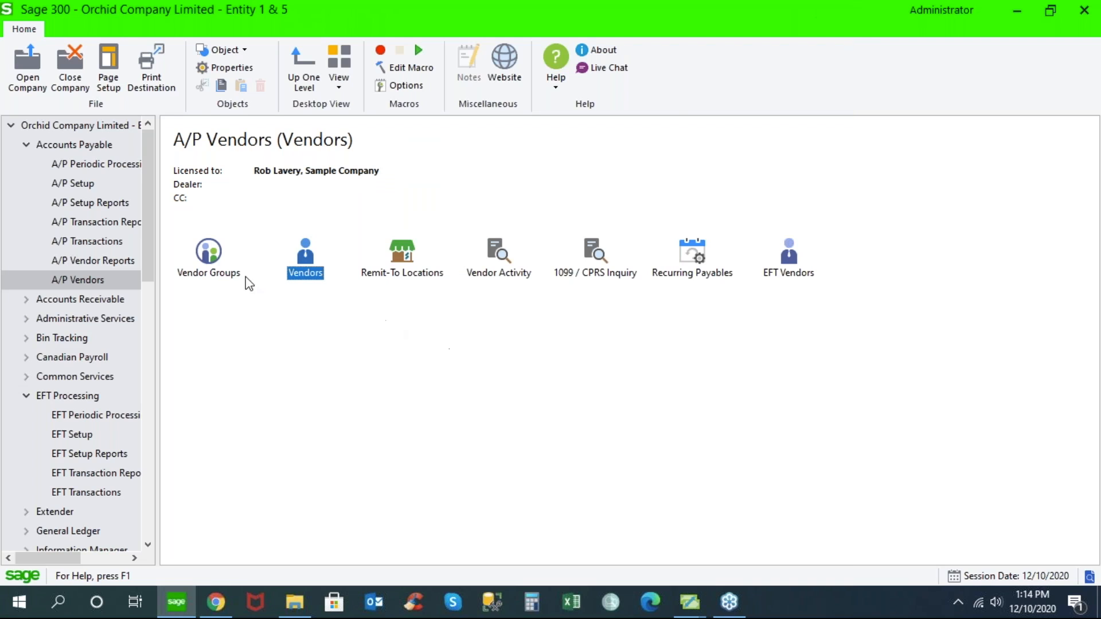
left_click_drag(146, 235, 163, 315)
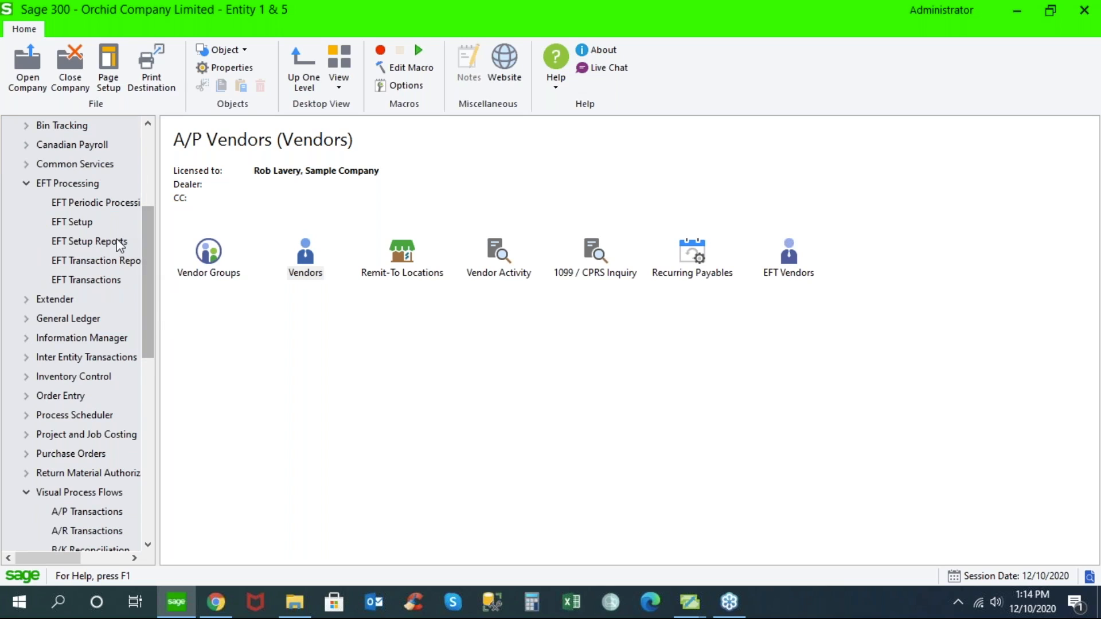
left_click(84, 225)
double_click(210, 256)
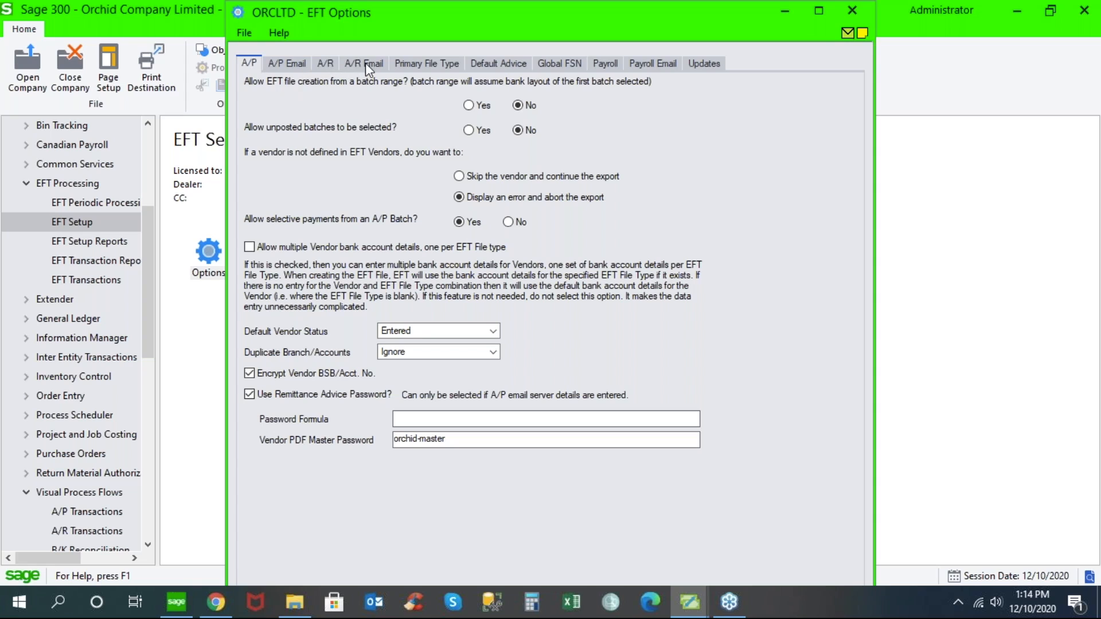
- Examine the e-mail server address and port in the A/P e-mail options
left_click(292, 67)
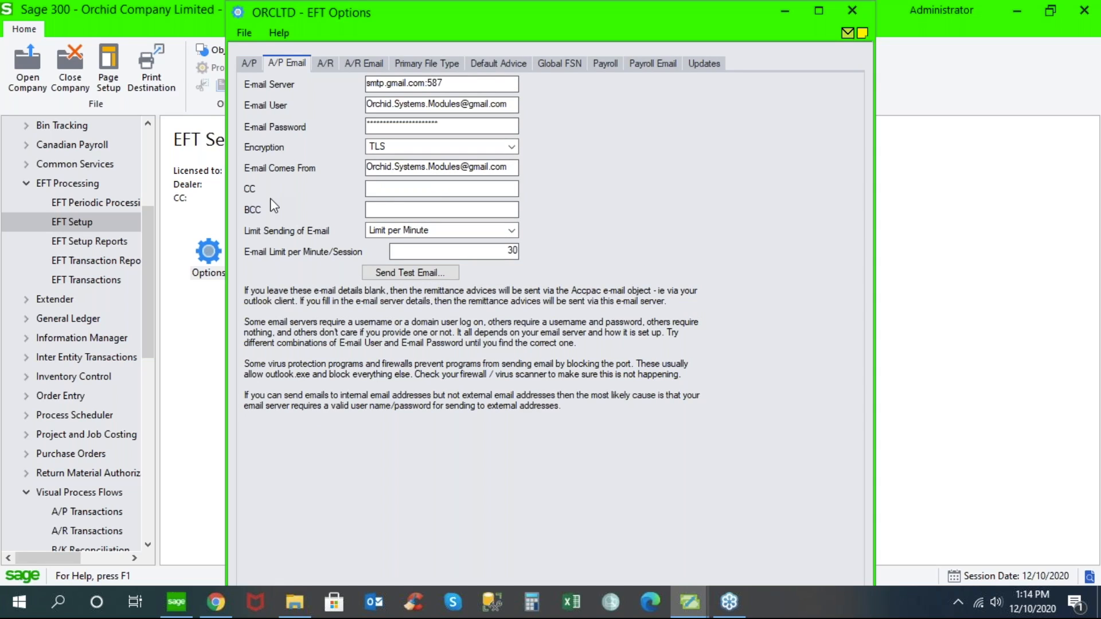
left_click_drag(467, 83, 341, 81)
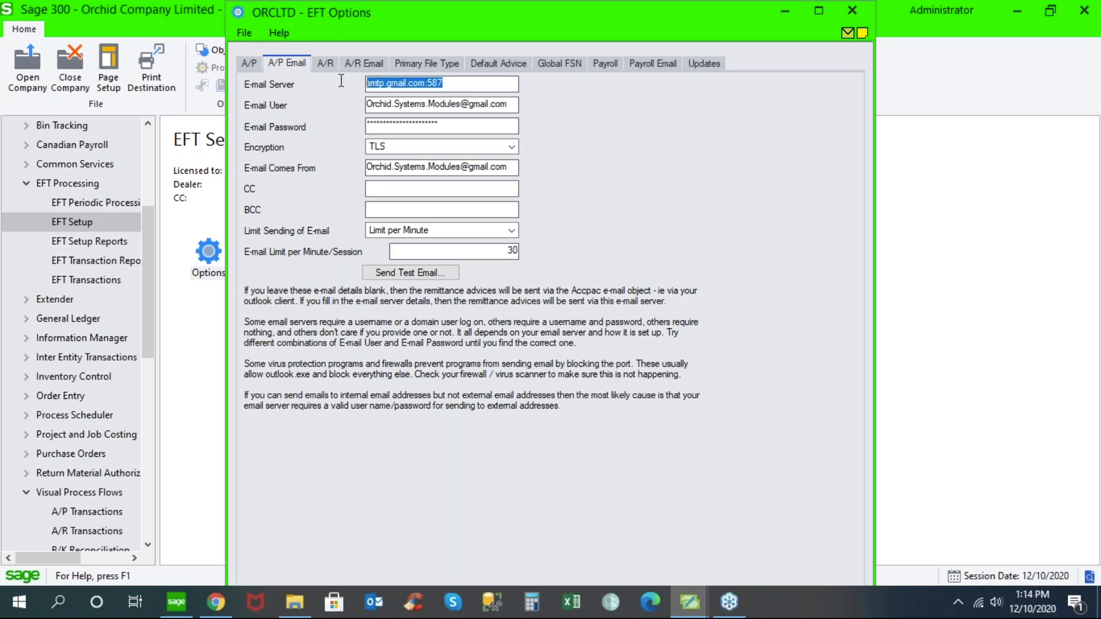
left_click_drag(428, 83, 451, 83)
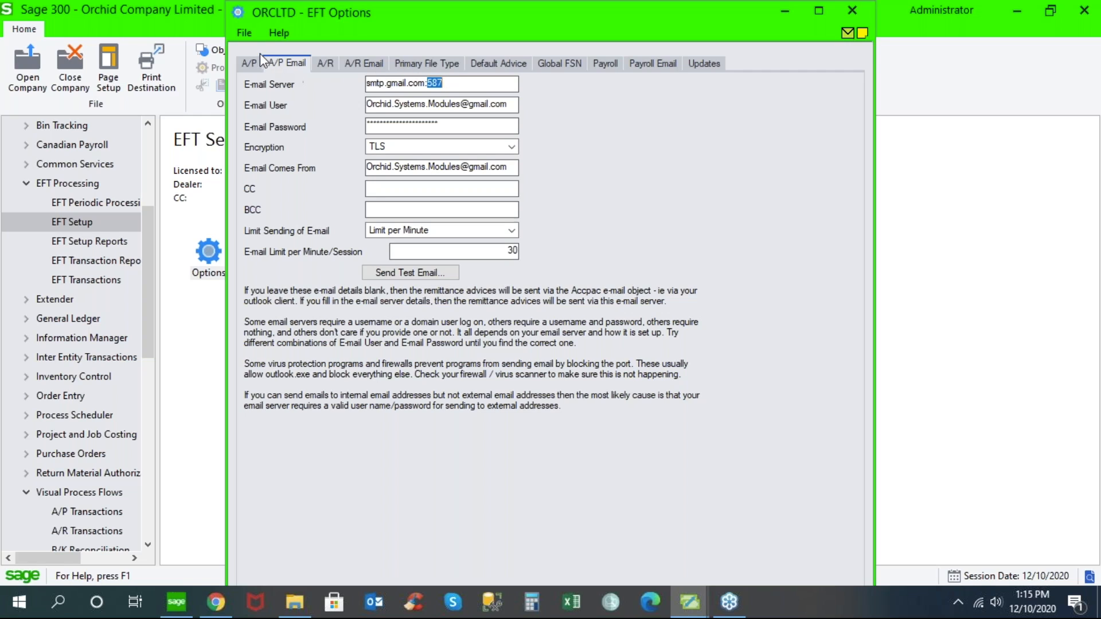
- Examine the A/P remittance advice password settings and the encryption choices in the A/P e-mail options, keeping TLS
left_click(248, 64)
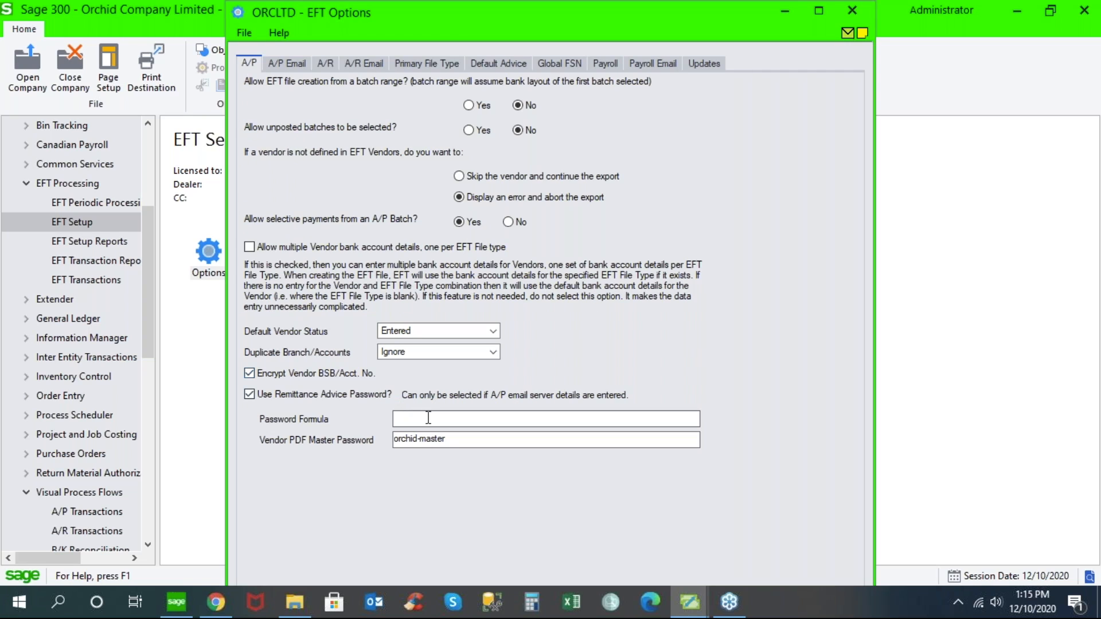
left_click_drag(456, 439, 376, 416)
left_click(287, 63)
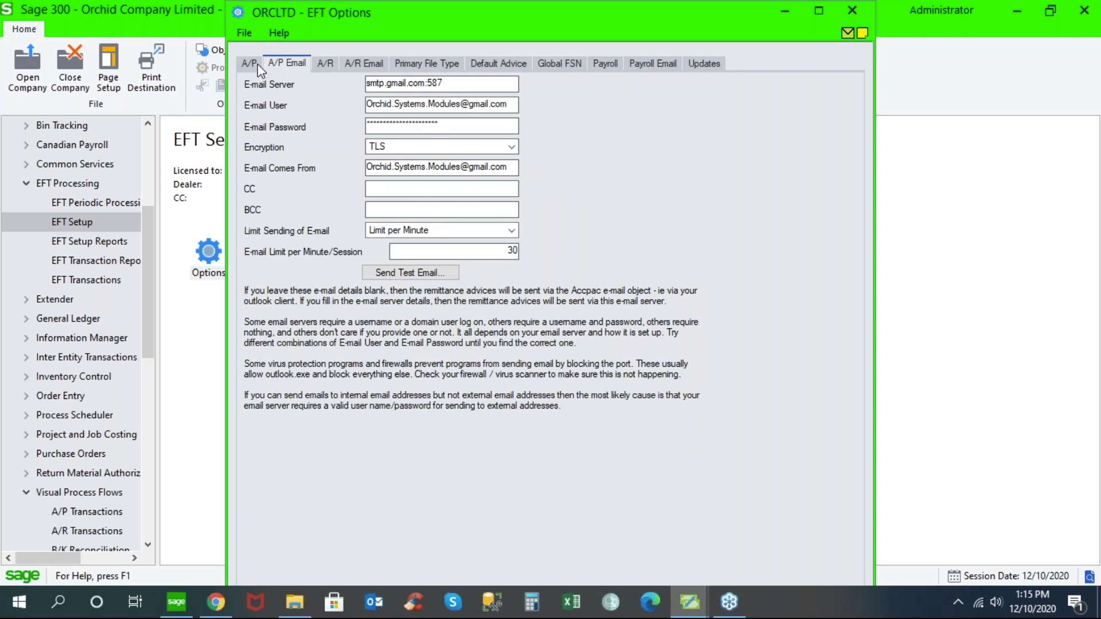
left_click(511, 147)
left_click(511, 148)
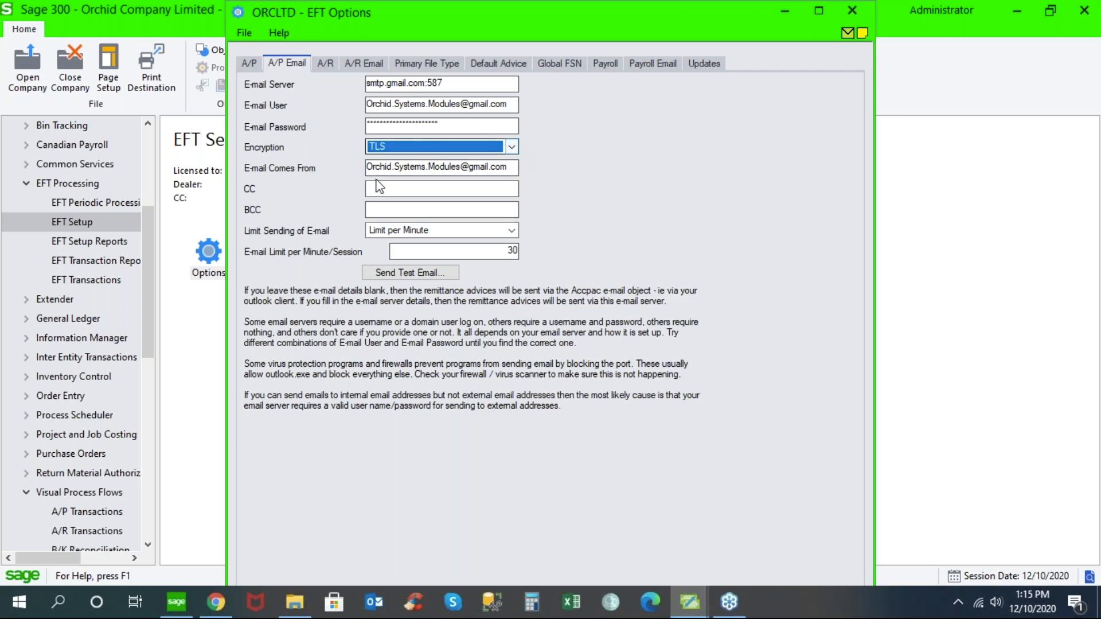
- Review the default vendor status choices in the A/P options and keep Entered selected
left_click(249, 64)
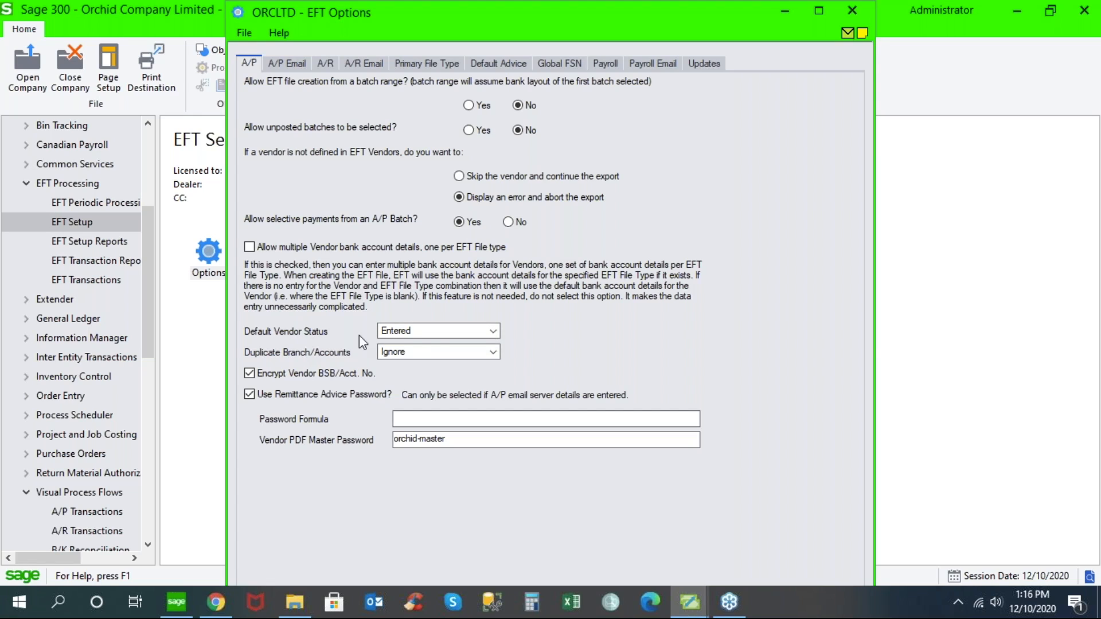
left_click(494, 332)
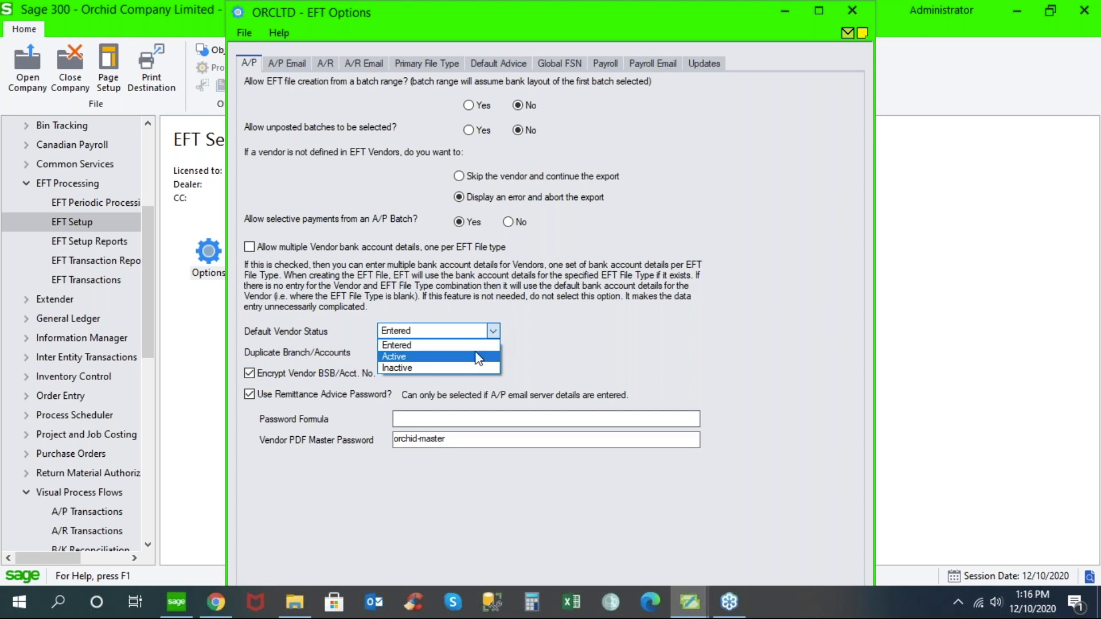
left_click(481, 345)
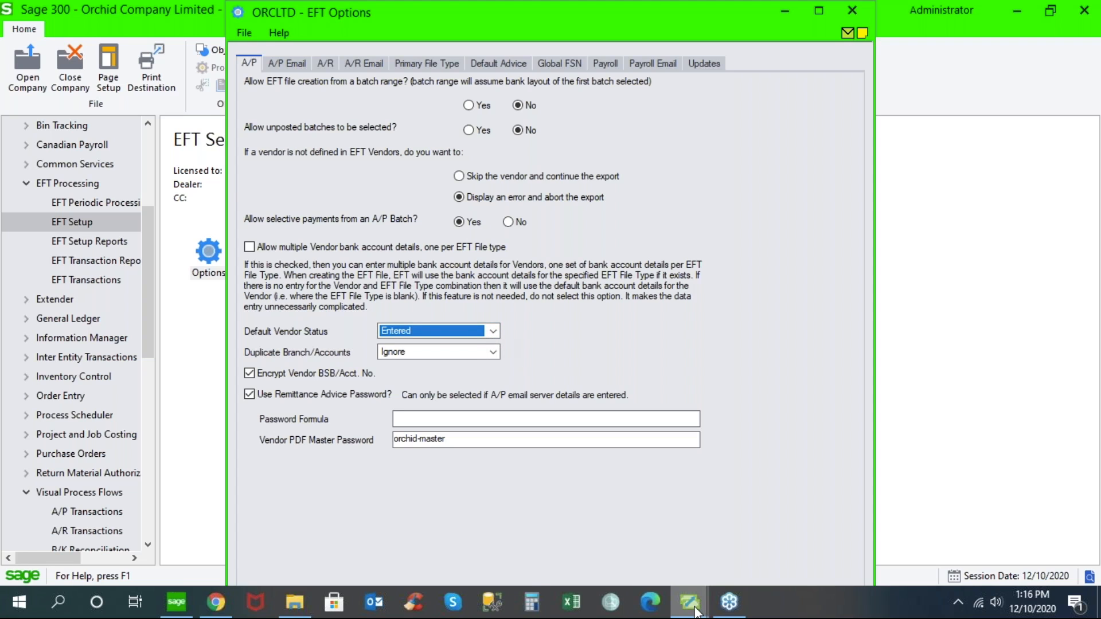
- Bring the EFT Vendors window back to the front and review the status choices for Chloride Systems, keeping Active
mouse_move(696, 611)
left_click(732, 559)
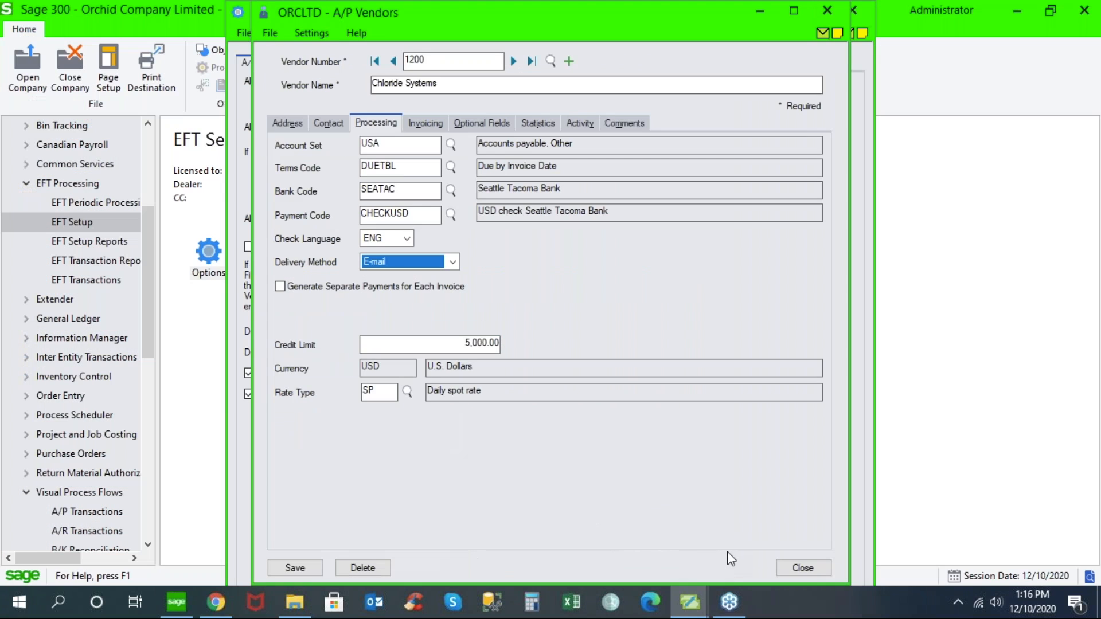
mouse_move(690, 604)
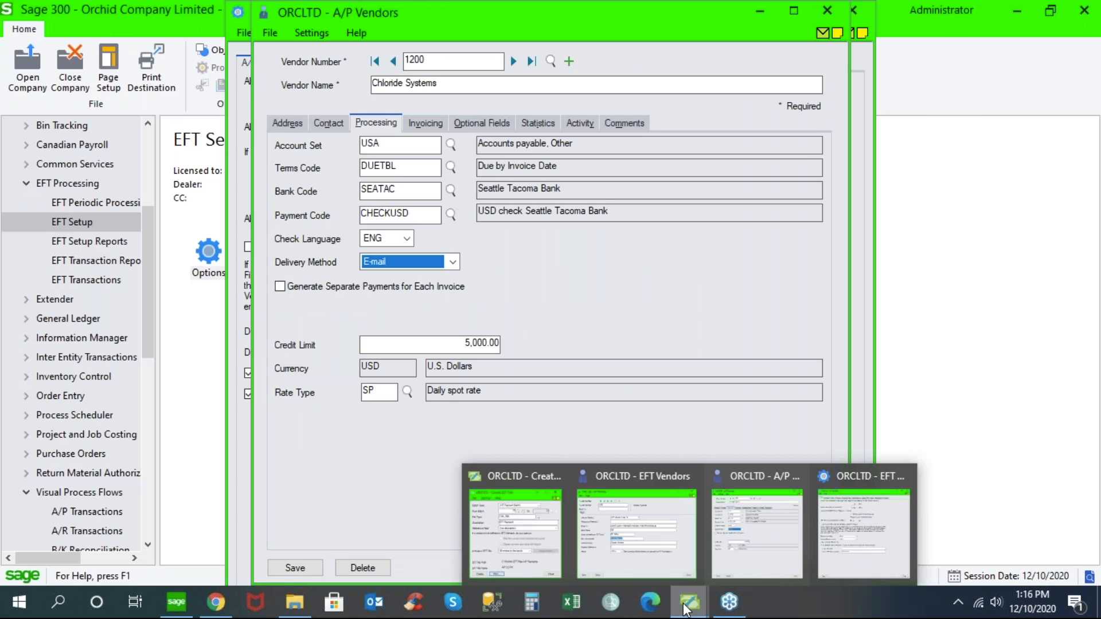
left_click(642, 551)
left_click(475, 396)
left_click(464, 424)
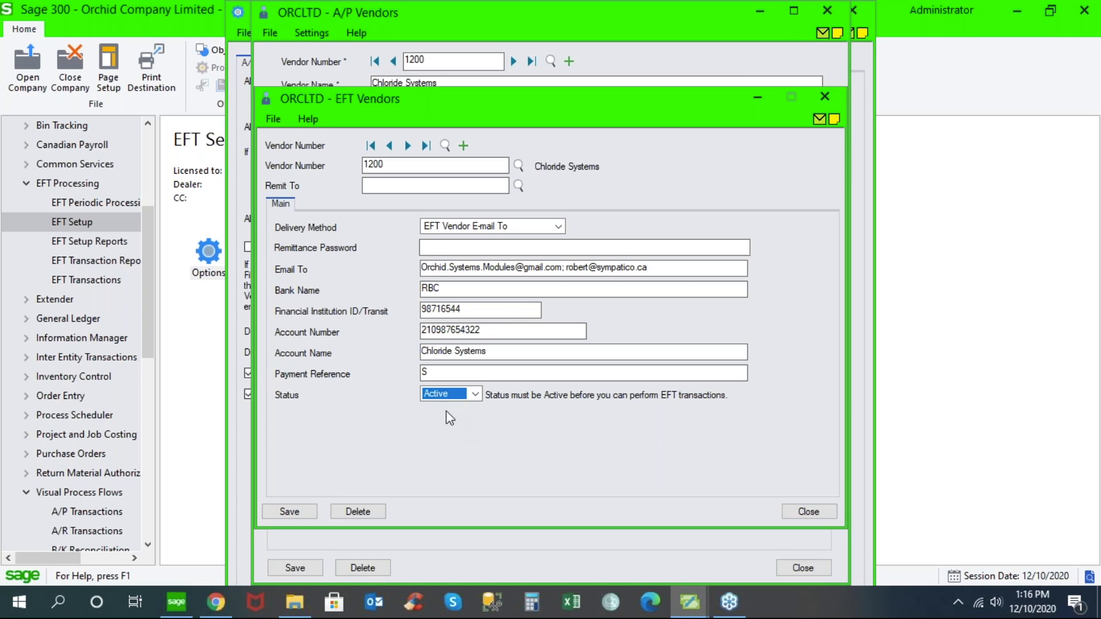
- Open the EFT audit log full screen and examine the 9/18/2018 vendor entry's date, vendor ID and user
left_click(115, 201)
double_click(395, 260)
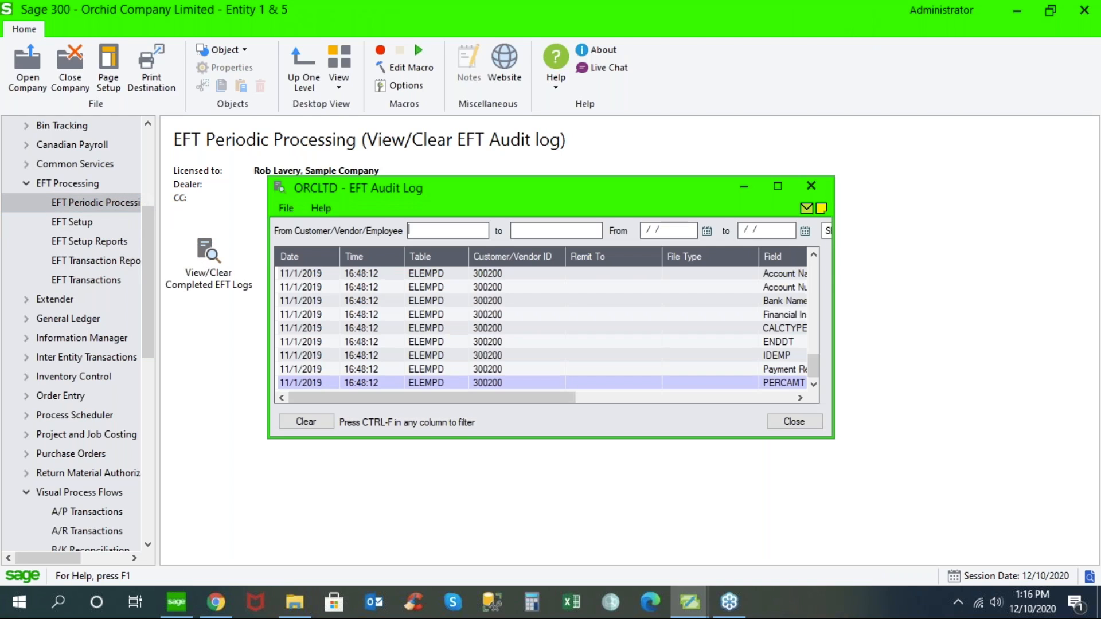
left_click(777, 187)
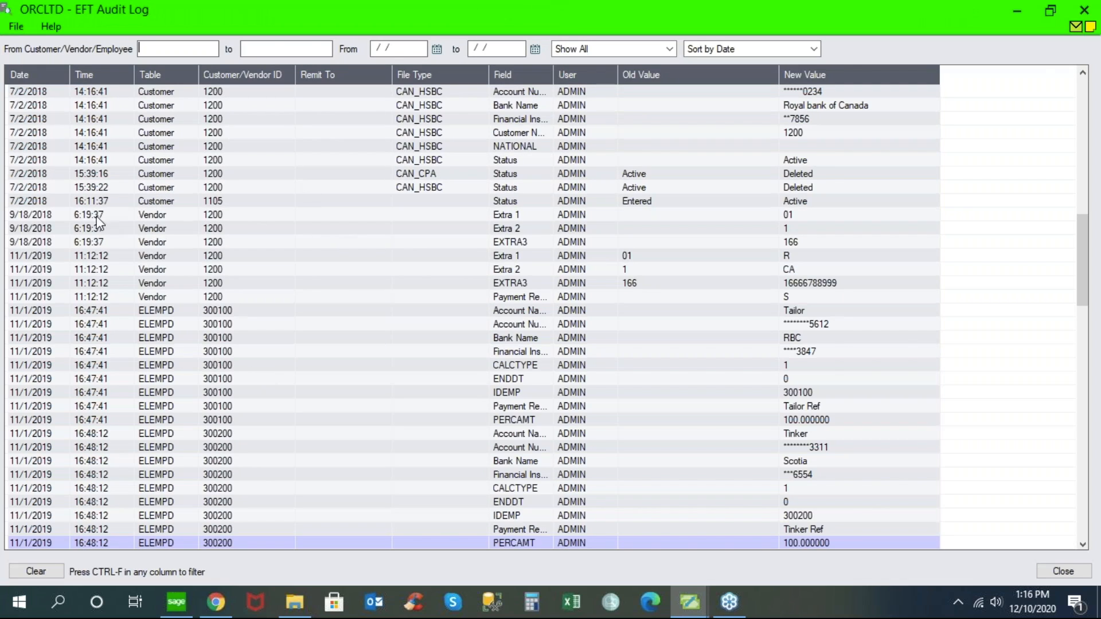
left_click(45, 216)
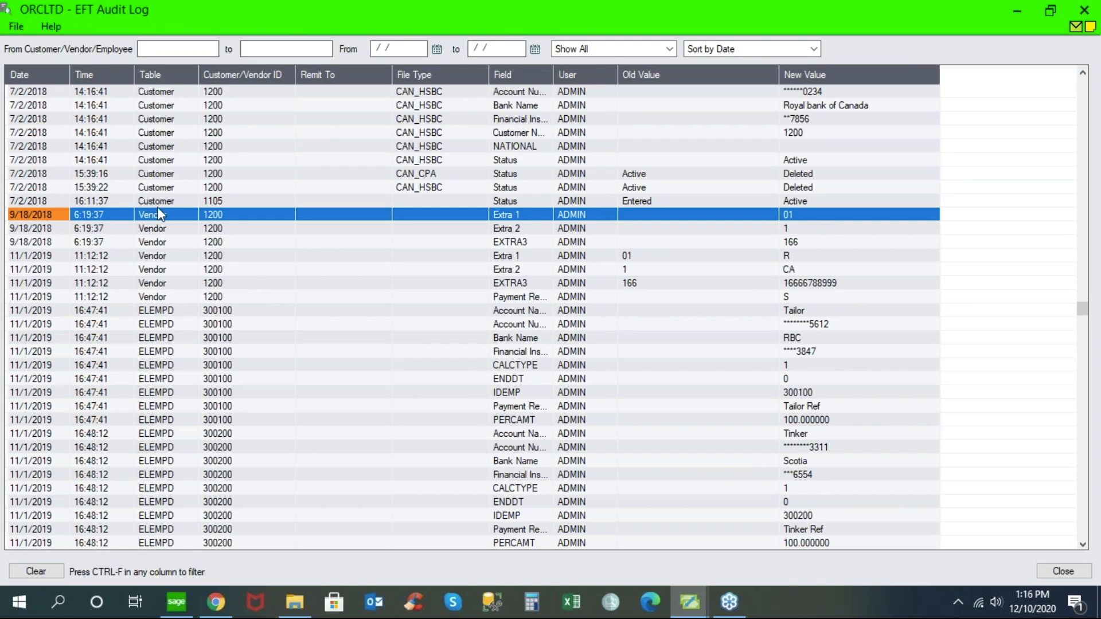
left_click(233, 217)
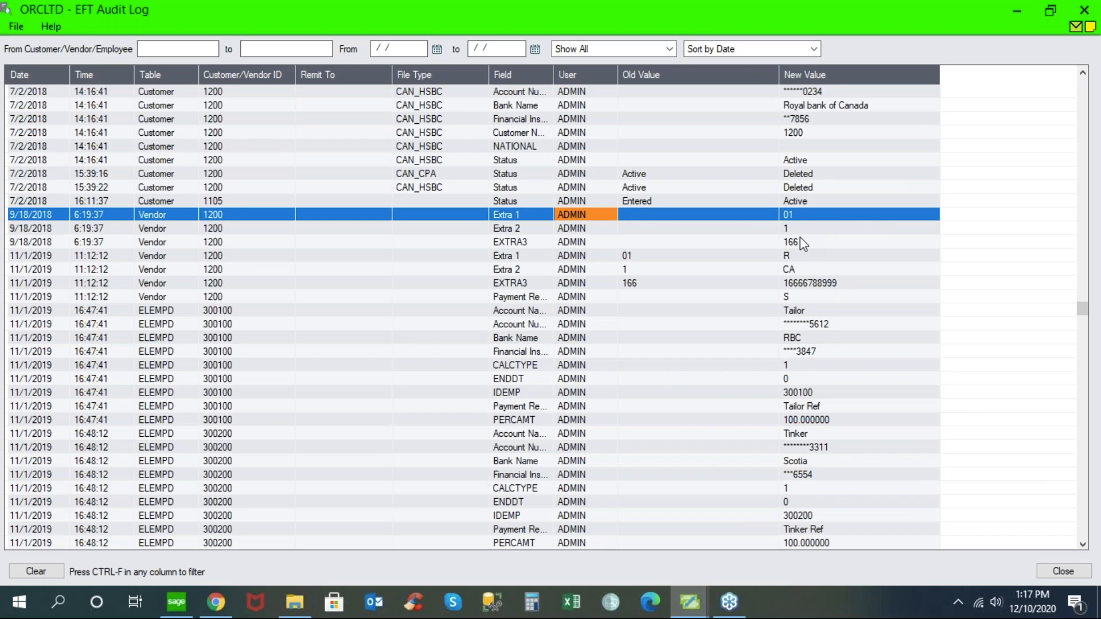
- Compare old and new values for the 11/1/2019 vendor Extra 1 change and the 7/2/2018 16:11:37 customer status change, and close the audit log
left_click(648, 256)
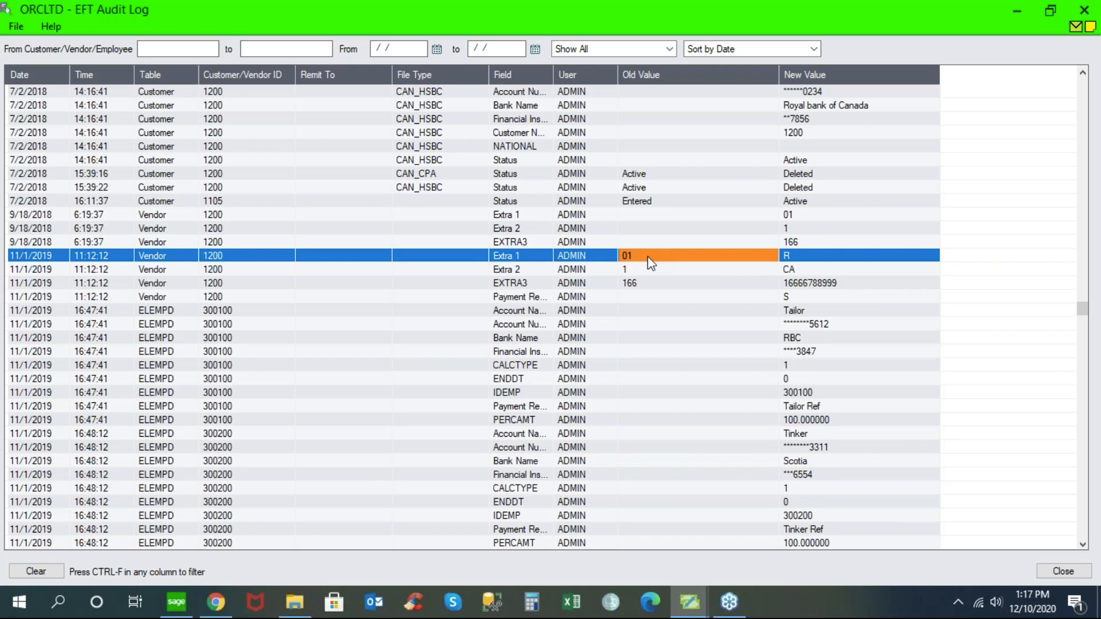
left_click(809, 257)
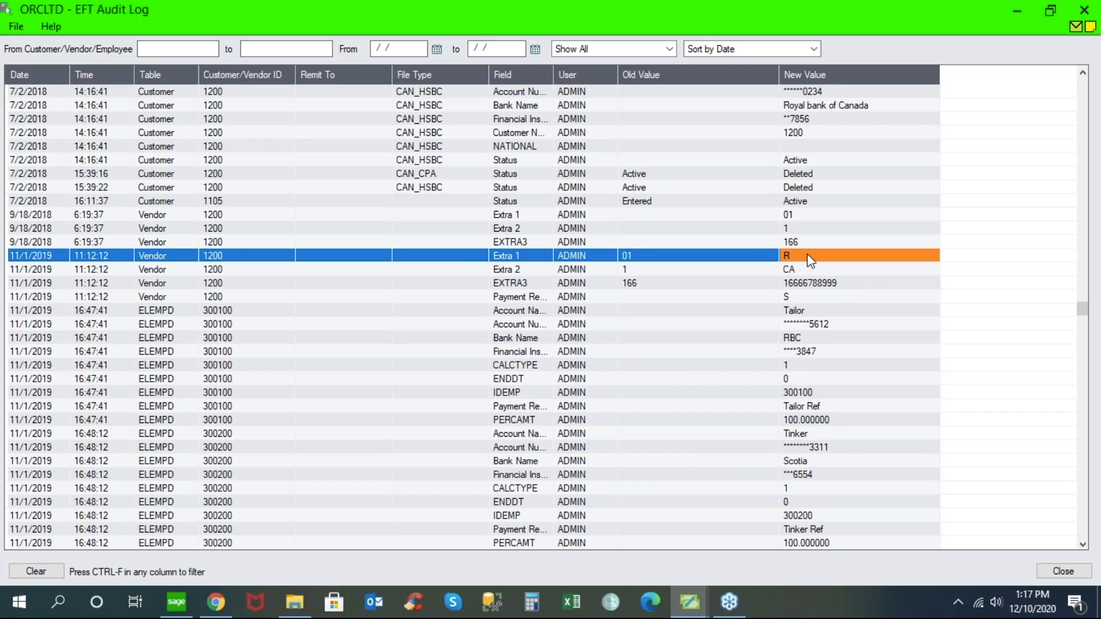
left_click(649, 204)
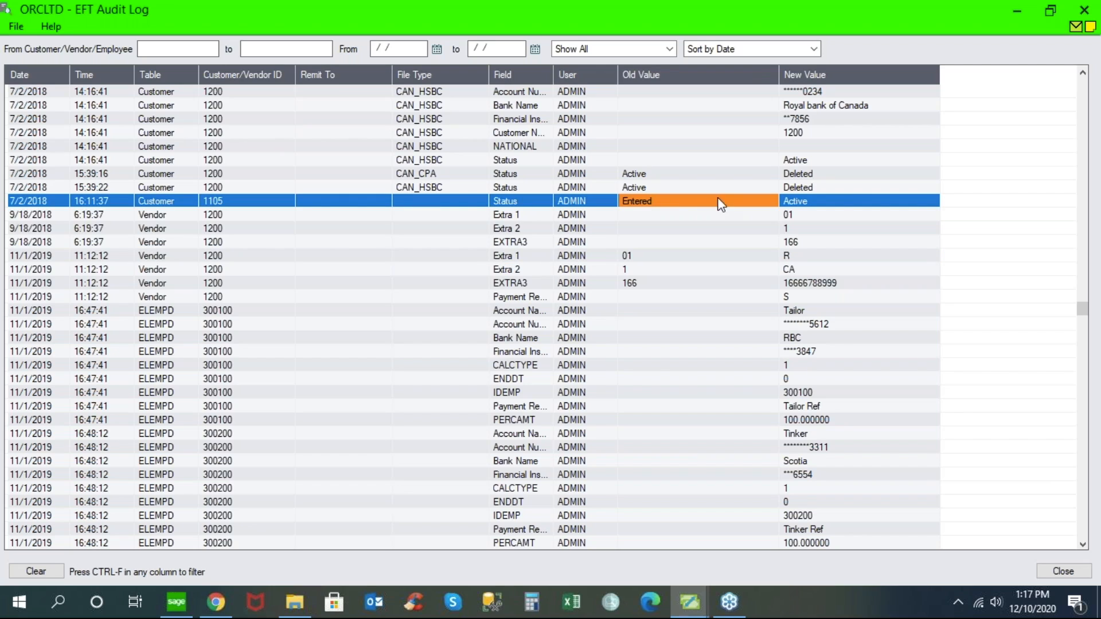
left_click(810, 202)
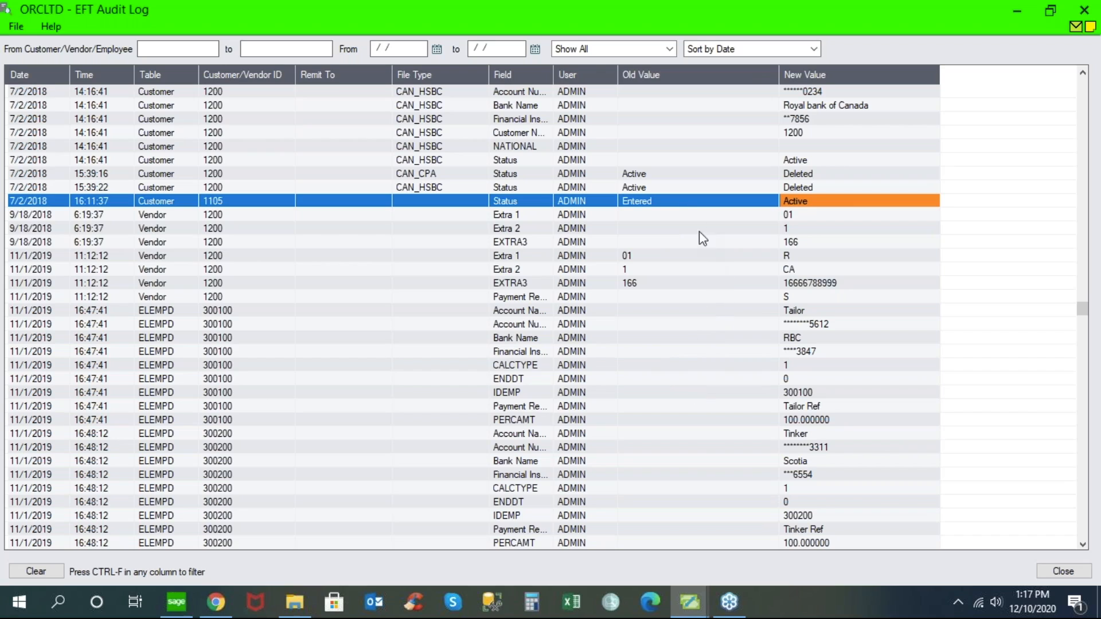
left_click(682, 204)
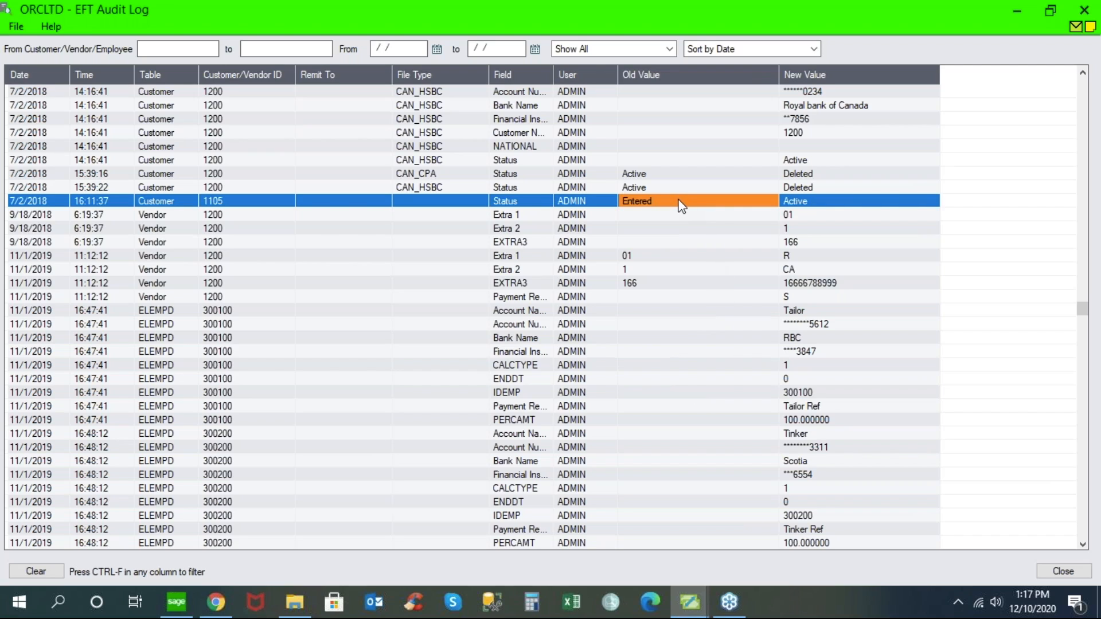
left_click(835, 203)
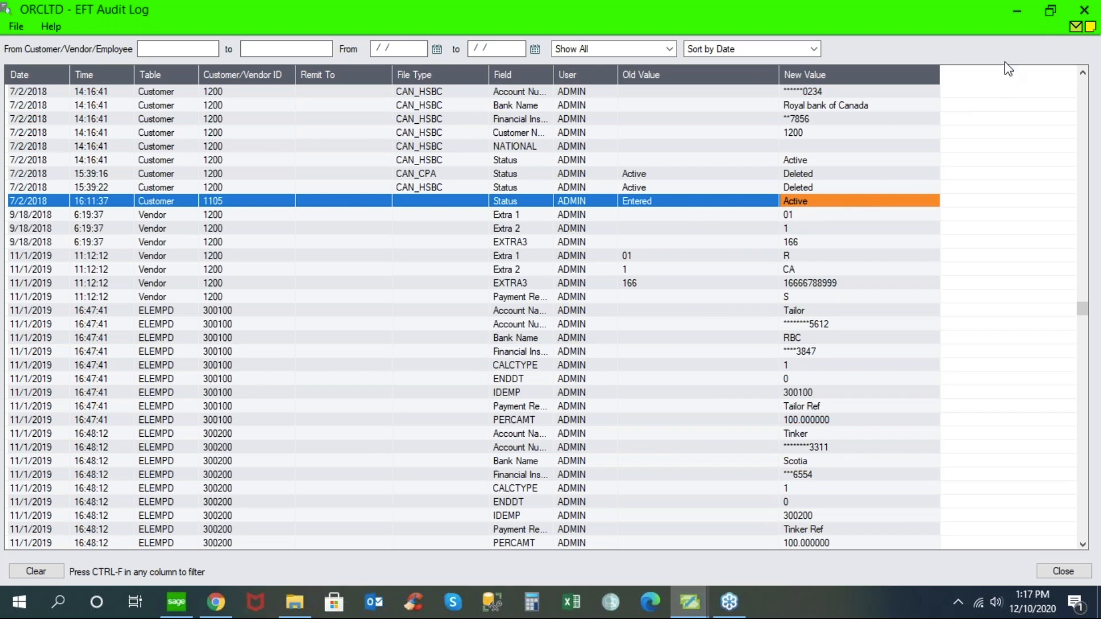
left_click(1085, 10)
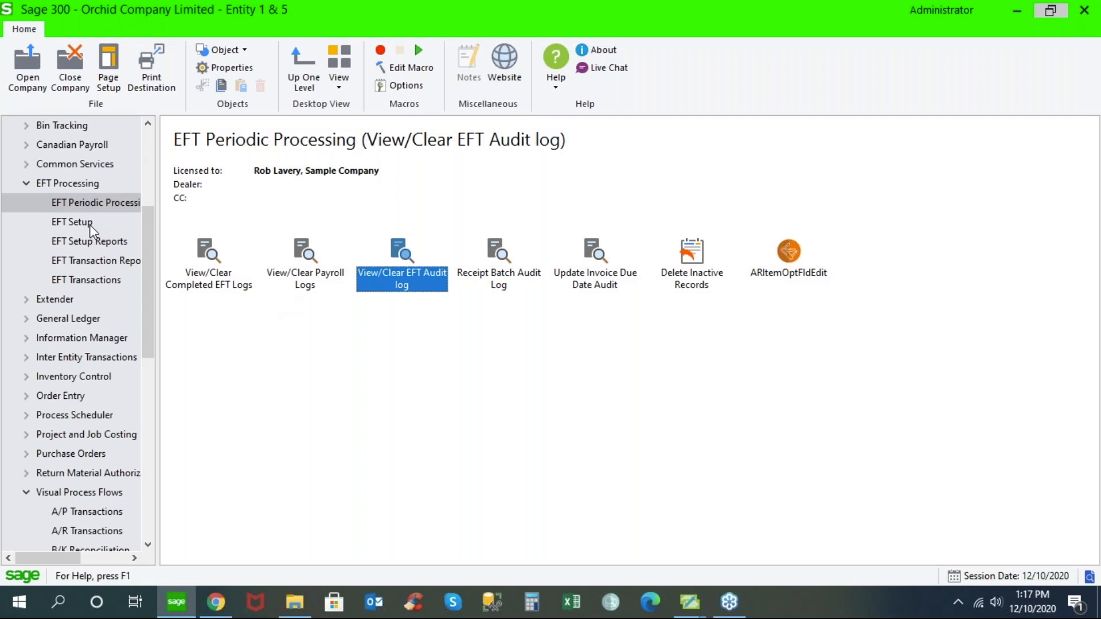
- Open Security Groups in Administrative Services and display the EFT Processing 6.7A access rights full screen
left_click_drag(150, 222, 153, 177)
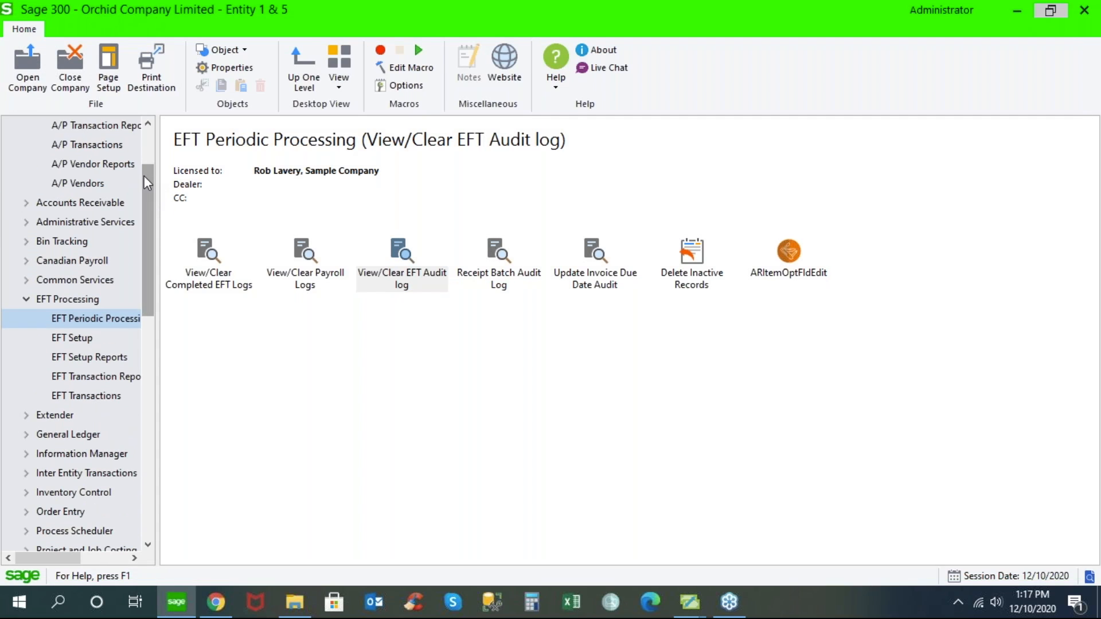
left_click(111, 222)
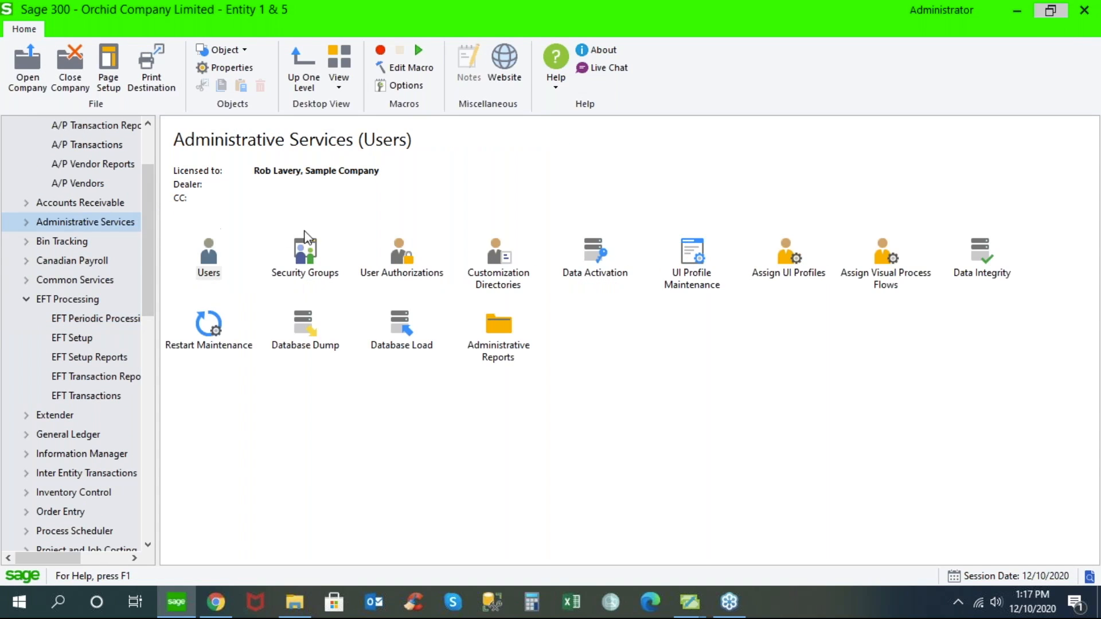
left_click(313, 251)
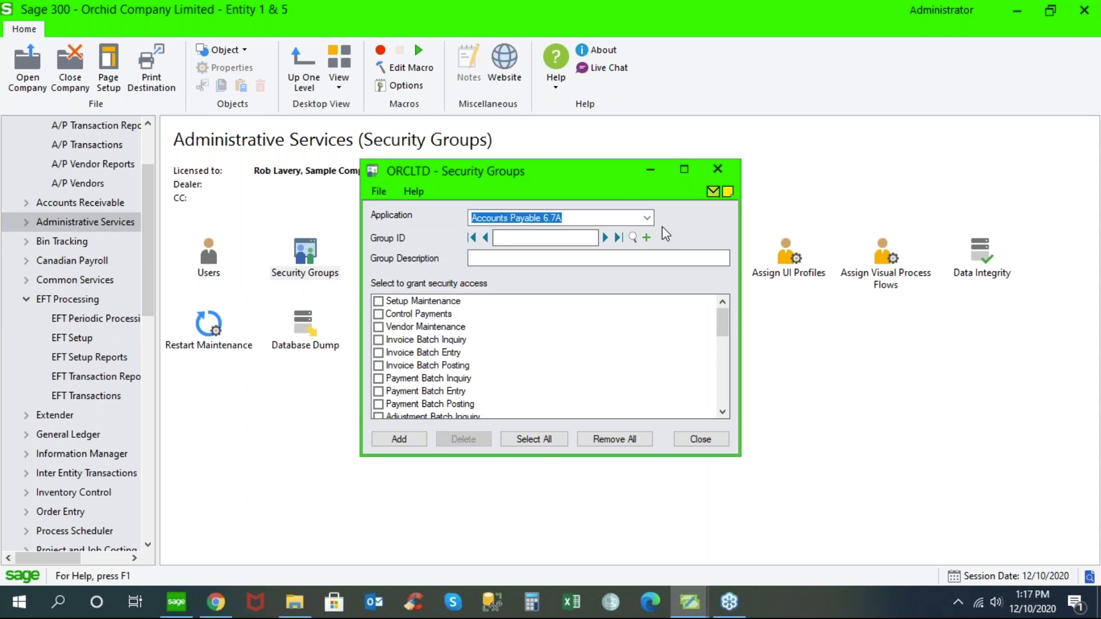
left_click(646, 220)
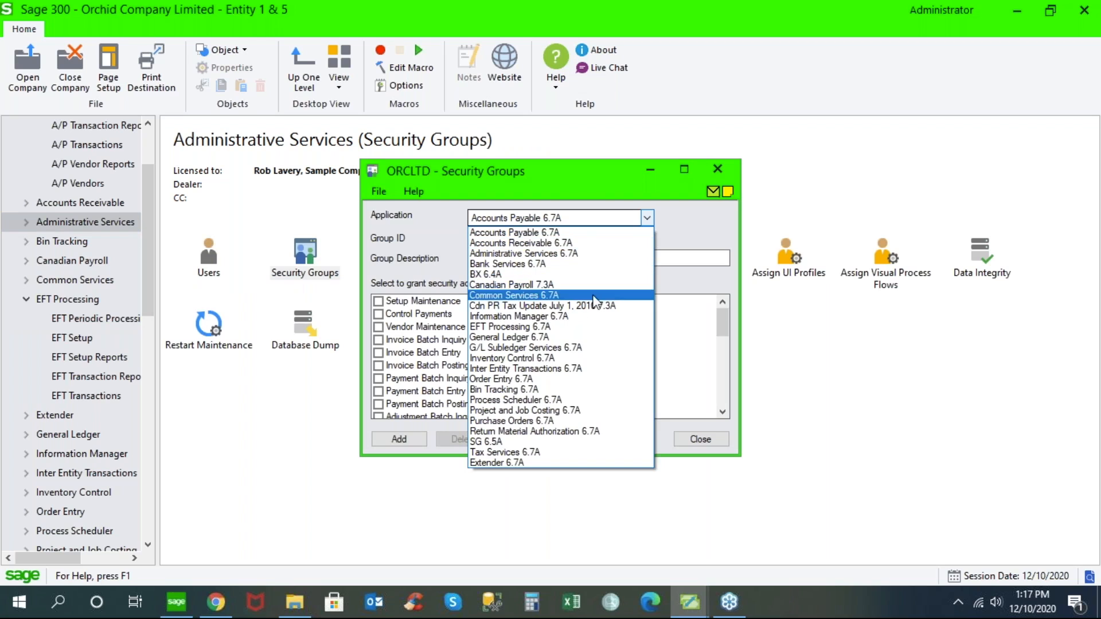
left_click(573, 329)
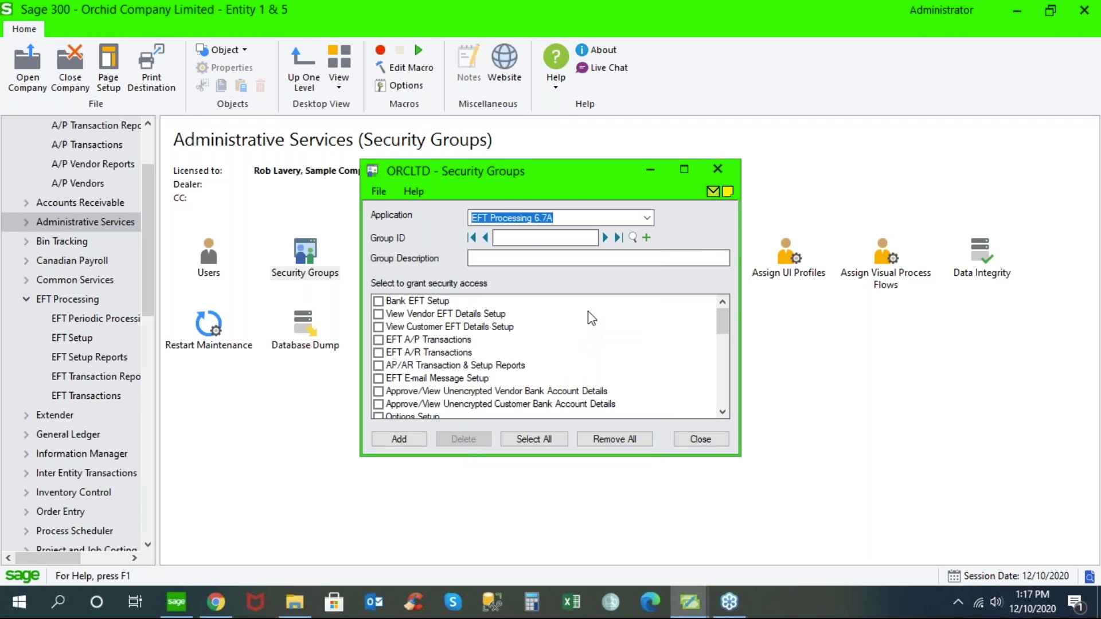
left_click(683, 171)
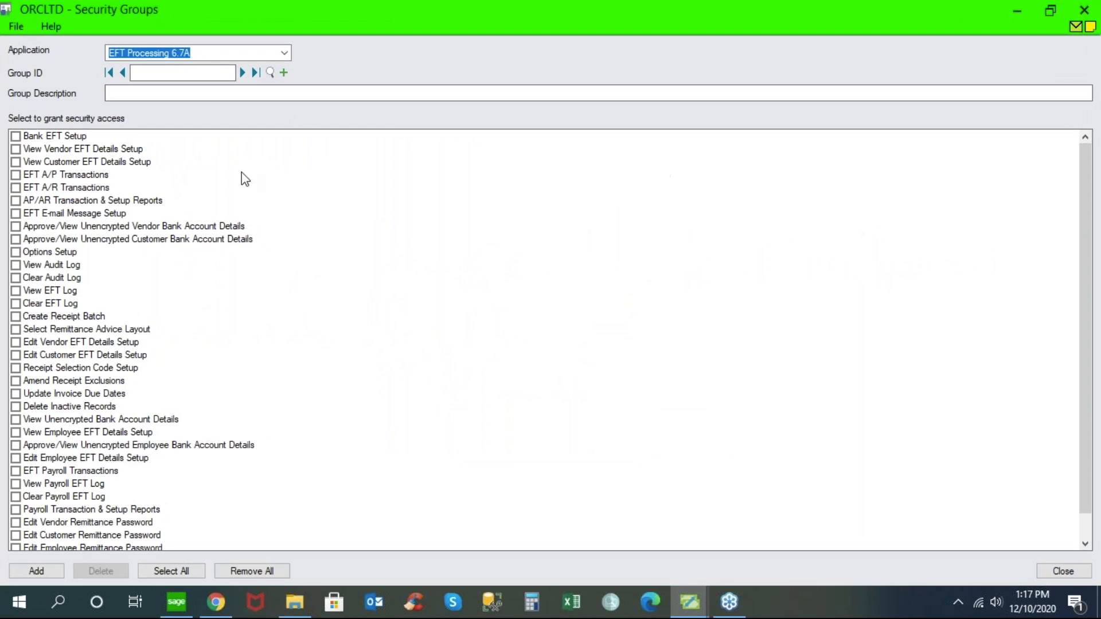
- Try out the vendor EFT details view, unencrypted vendor account approval and EFT A/P transactions rights, and close Security Groups without saving
left_click(15, 150)
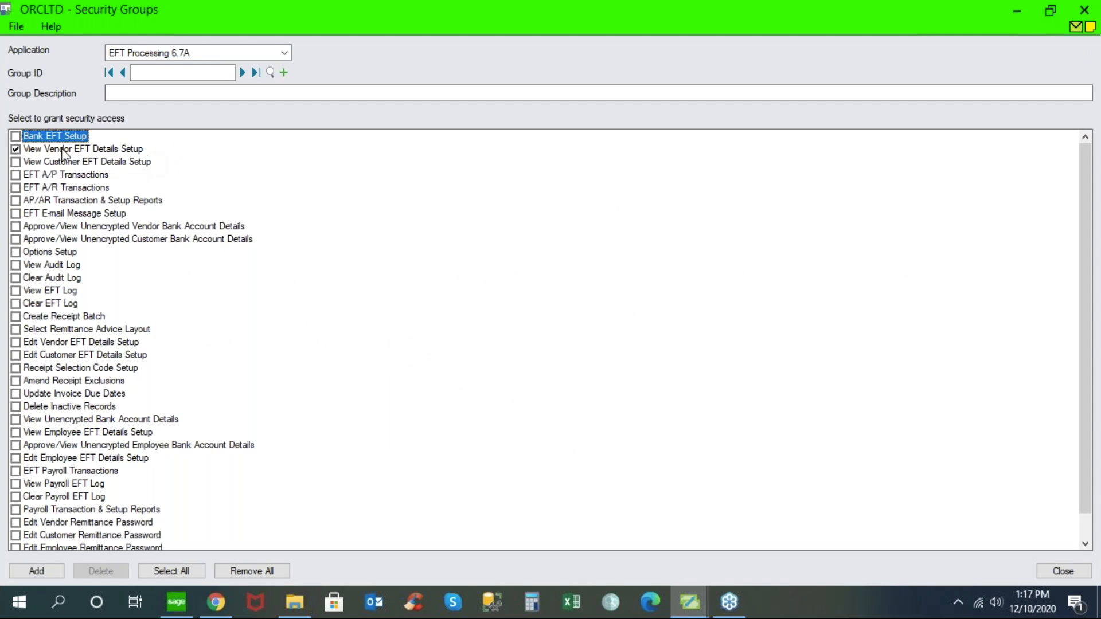
left_click(15, 227)
left_click(15, 175)
left_click(15, 226)
left_click(15, 175)
left_click(1084, 9)
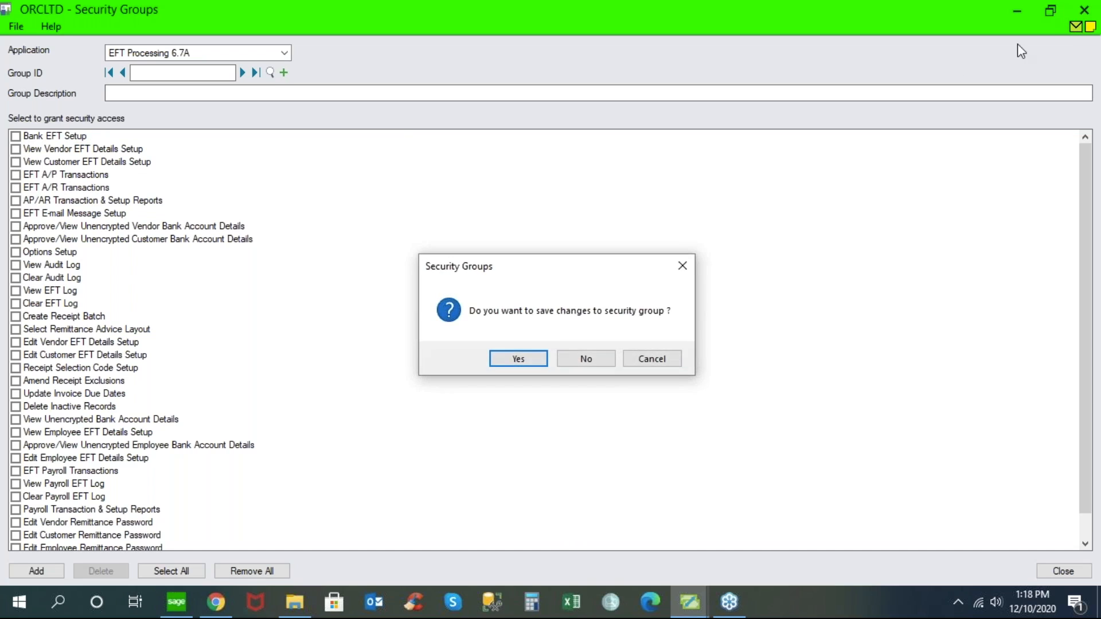
left_click(588, 358)
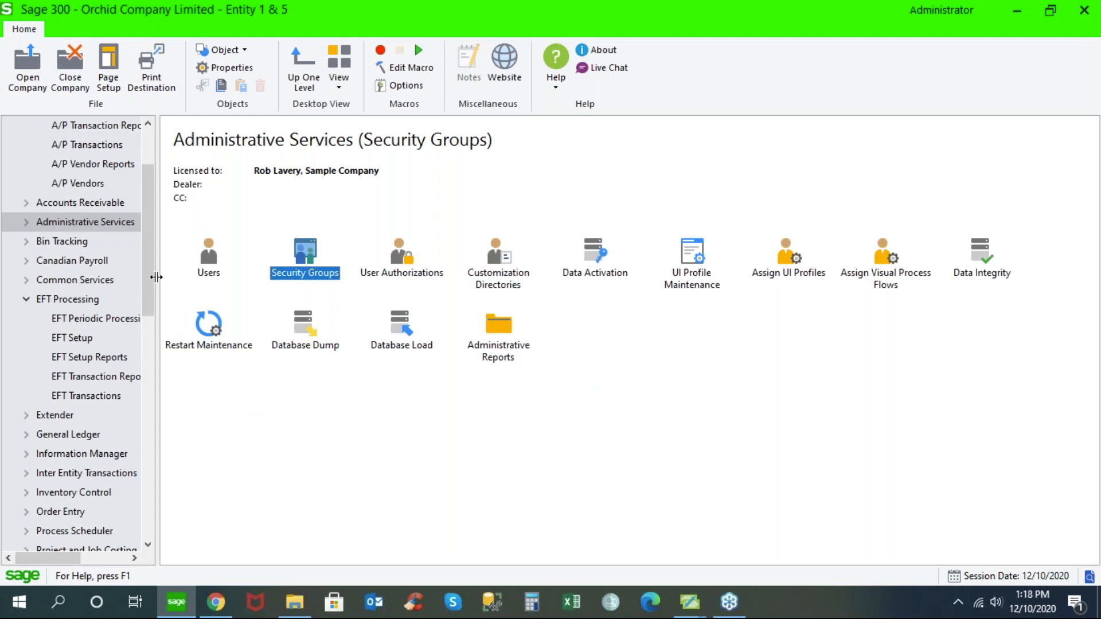
- Bring the EFT Options window to the front and review the A/P choices for batch-range file creation and vendors not defined in EFT Vendors
left_click_drag(149, 276, 149, 237)
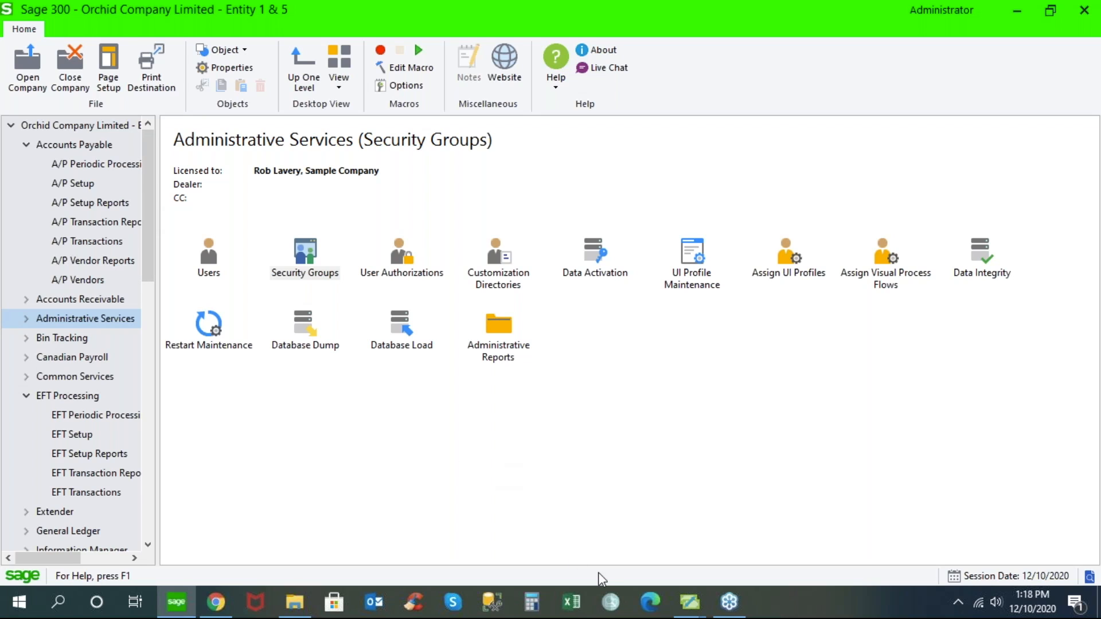
mouse_move(689, 601)
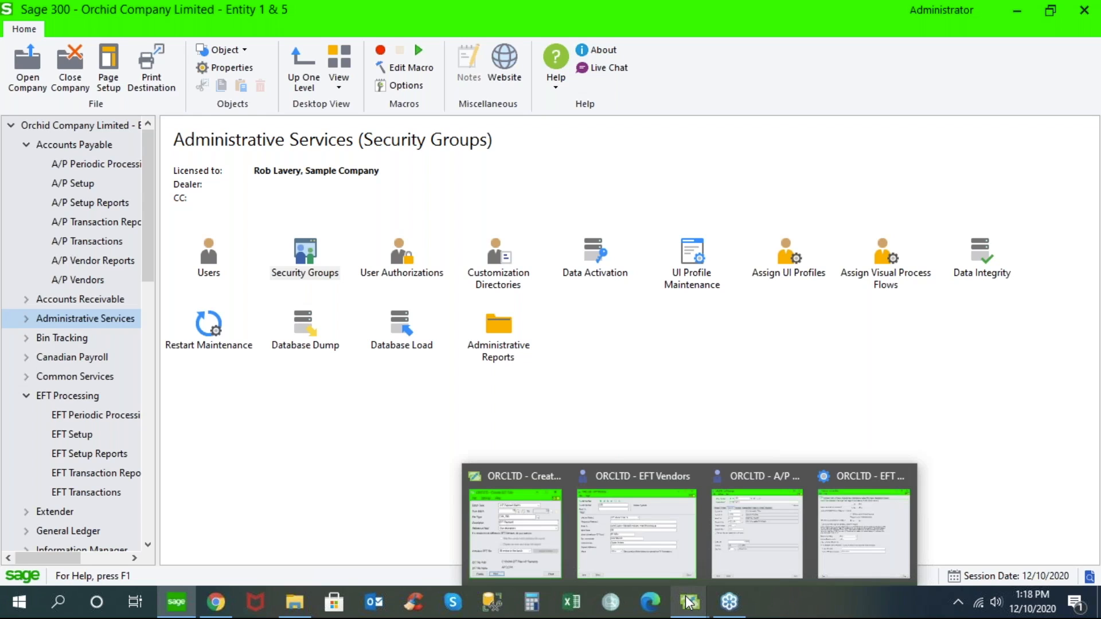
mouse_move(733, 552)
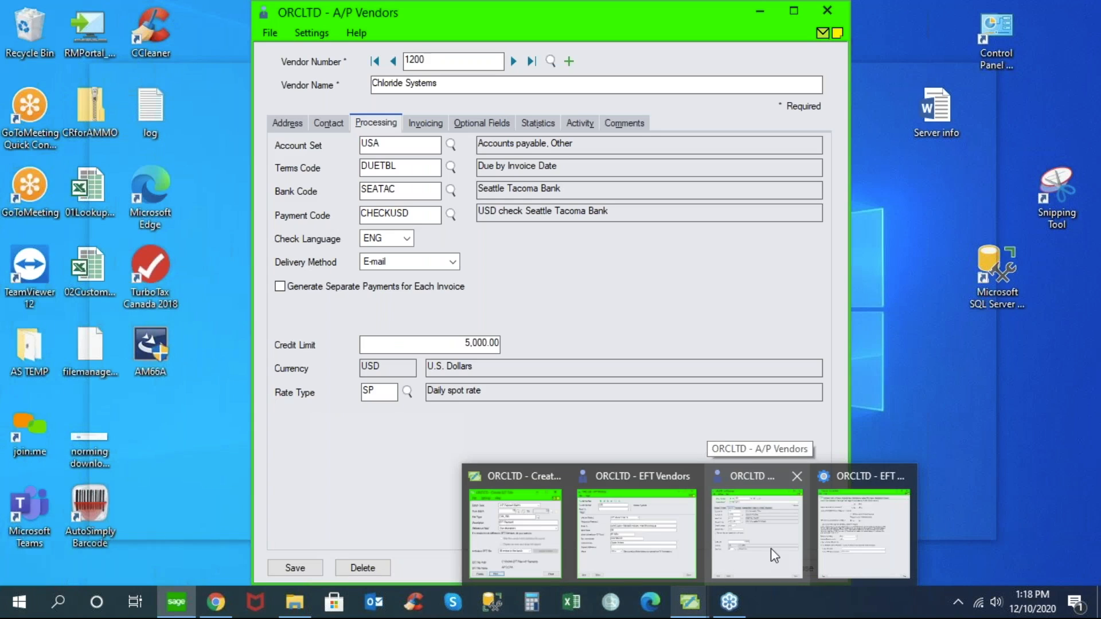
left_click(842, 533)
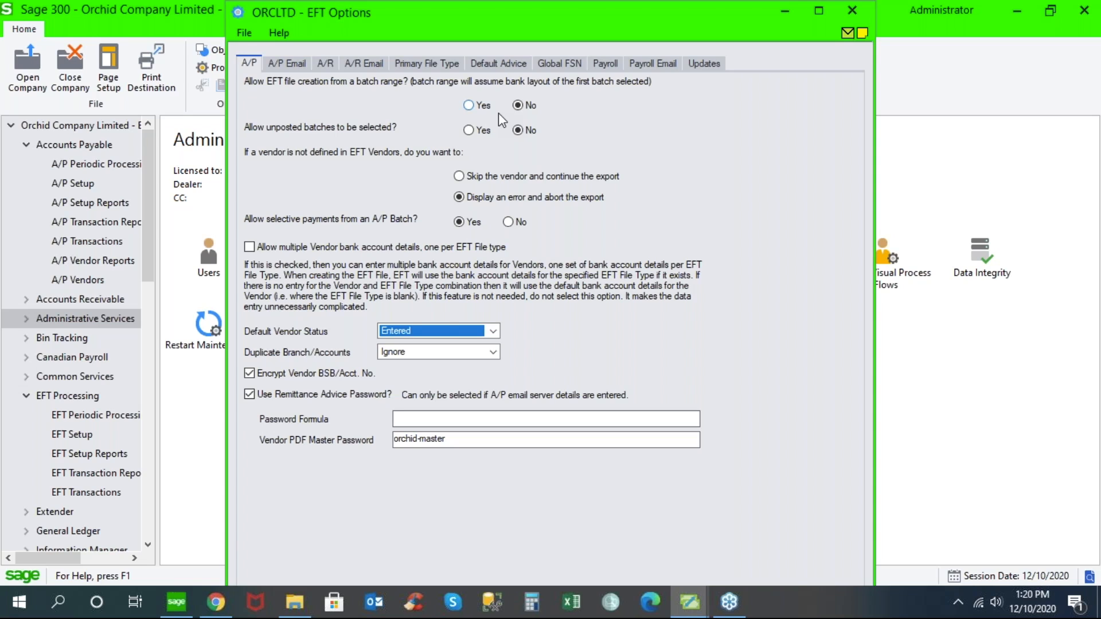
left_click(469, 106)
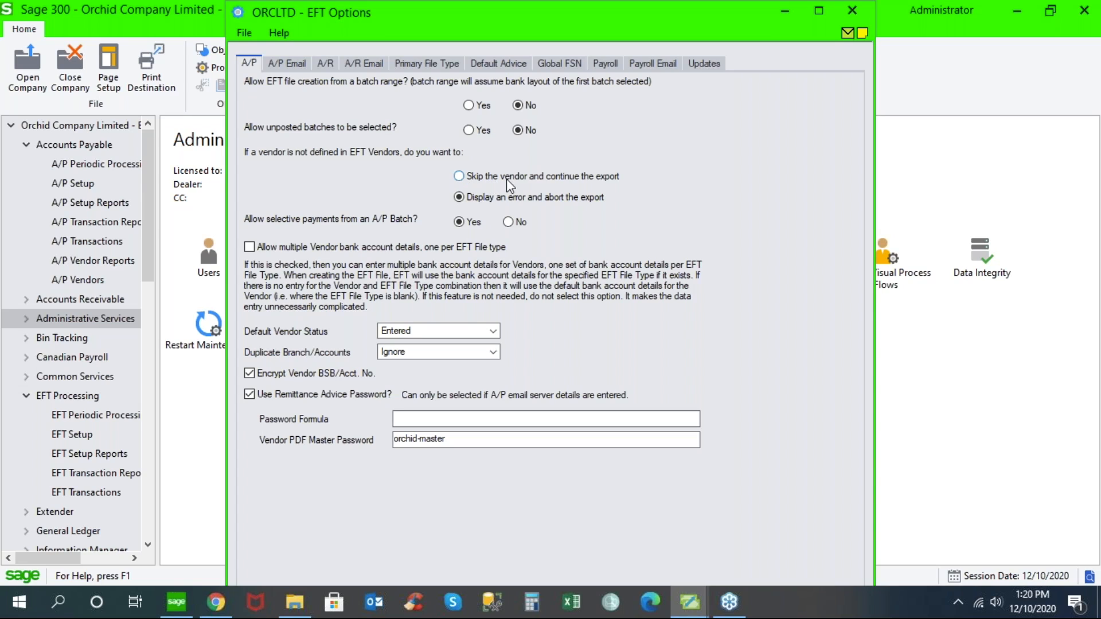
left_click(459, 177)
- Return to the A/P vendor record for Chloride Systems and enter EFT as its payment code
left_click(94, 281)
double_click(303, 247)
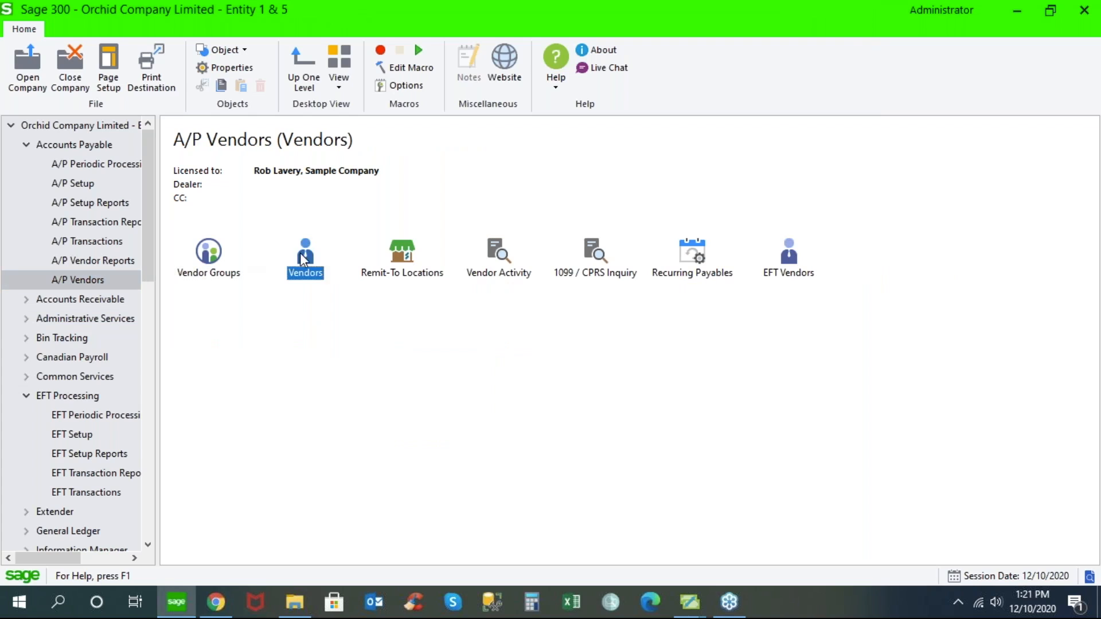
left_click_drag(414, 214, 348, 215)
type("EFT")
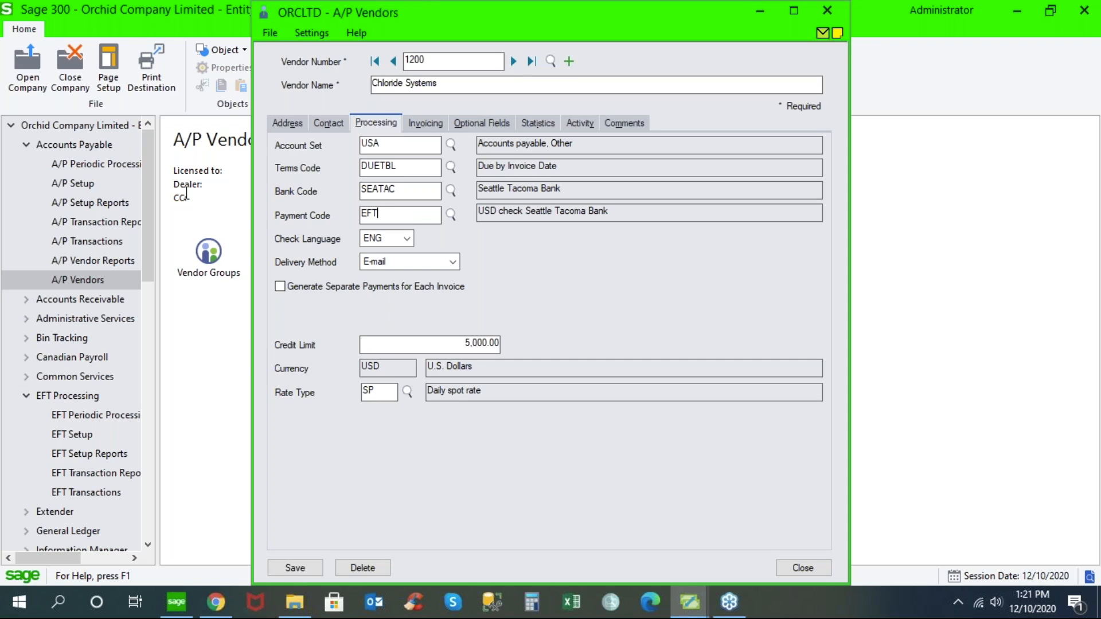
- Open A/P Create Payment Batch, review the payment code range in the vendor selection criteria, and close the window
left_click(112, 239)
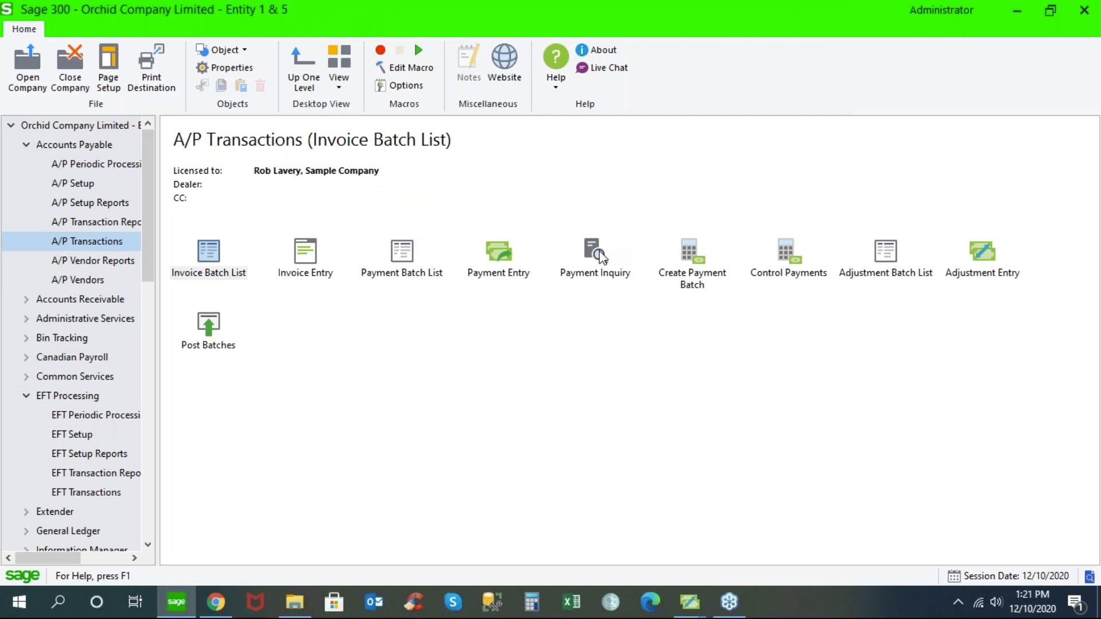
double_click(681, 253)
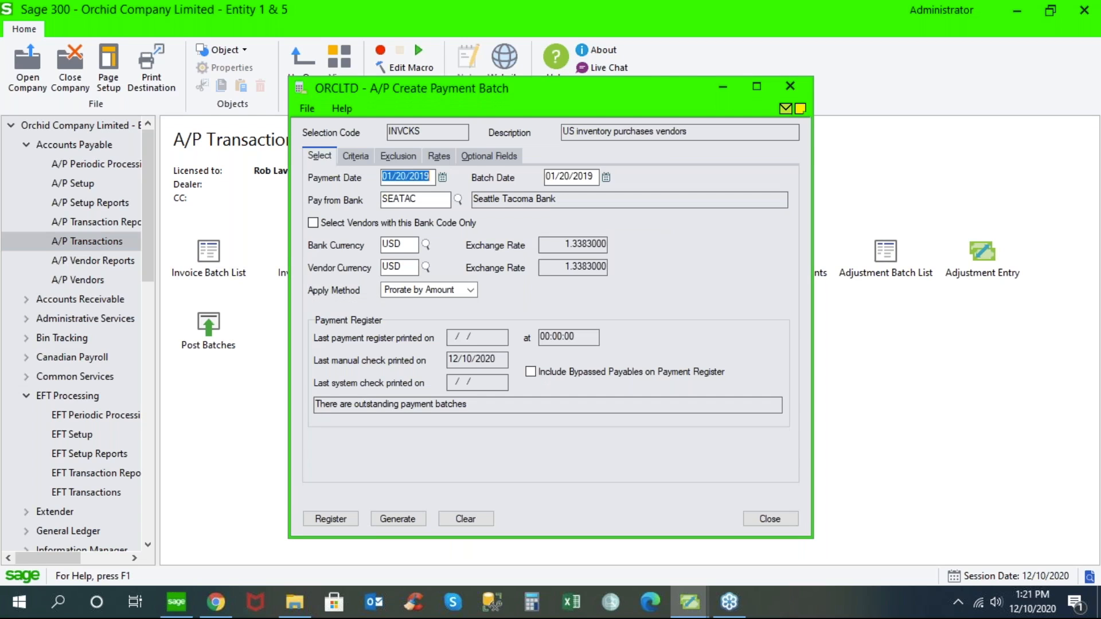
left_click(359, 157)
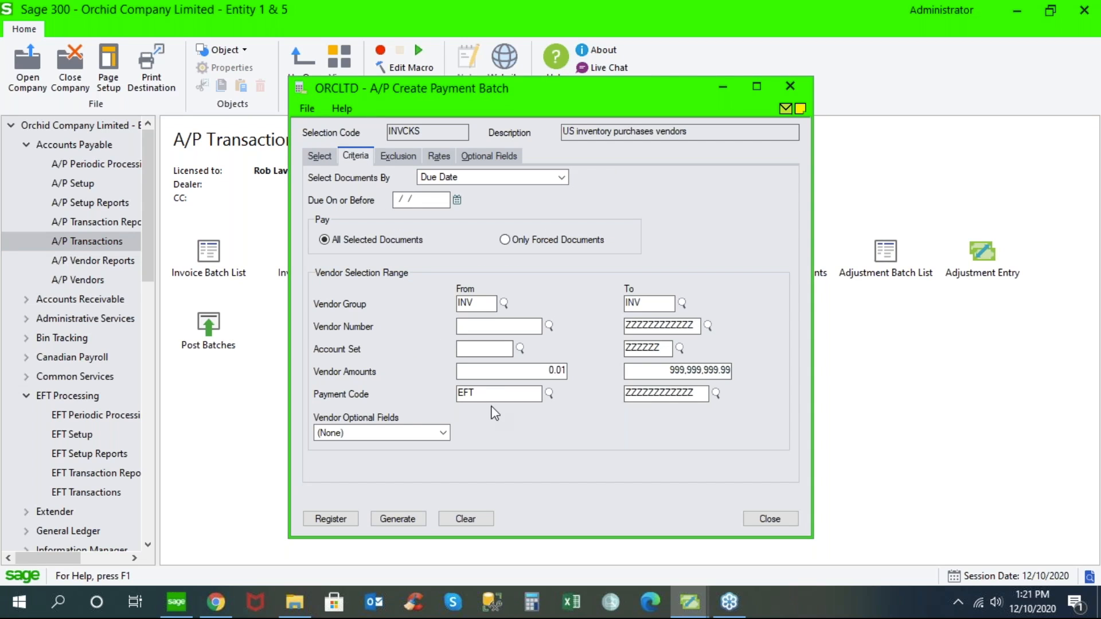
double_click(484, 394)
left_click(770, 519)
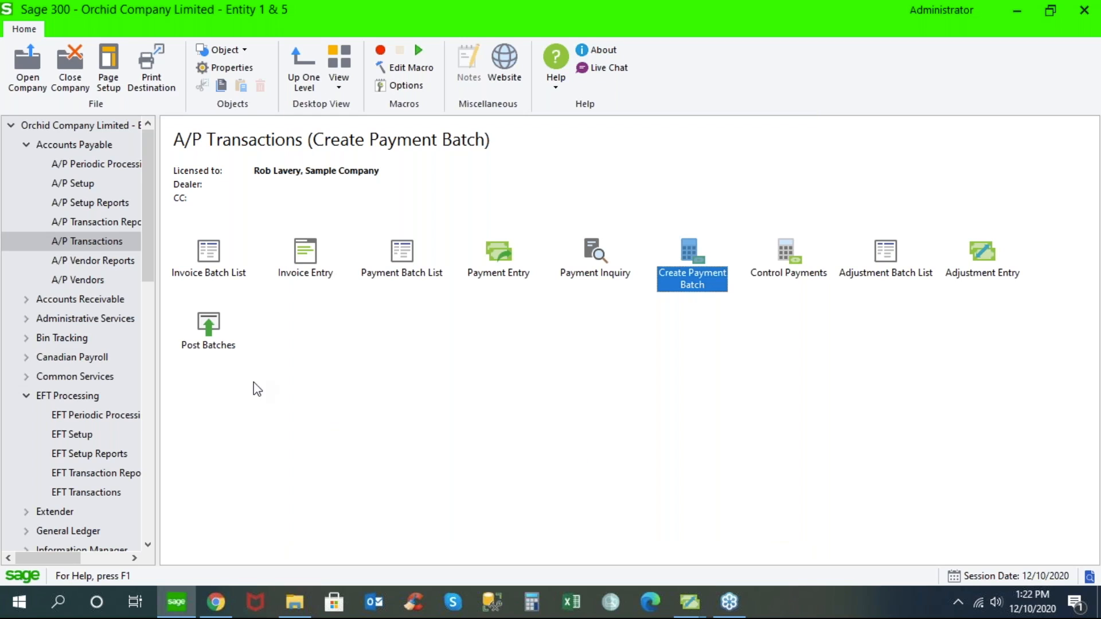
- Open the Banks record for Canadian Commercial Bank in Bank Services, review its check stocks, and close it
left_click(24, 377)
left_click(78, 400)
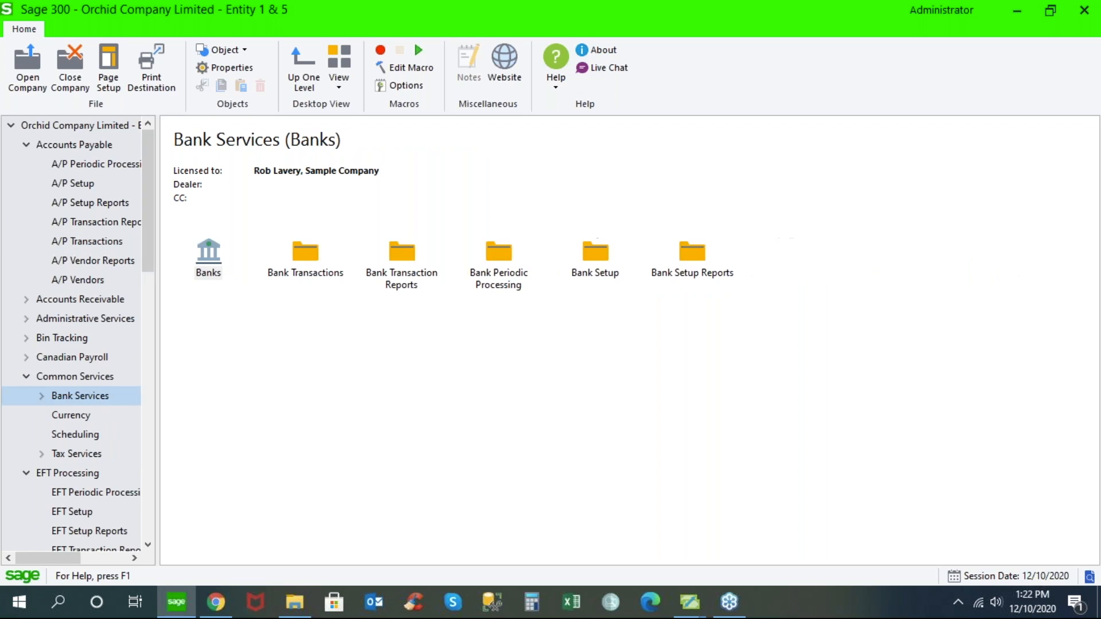
left_click(207, 266)
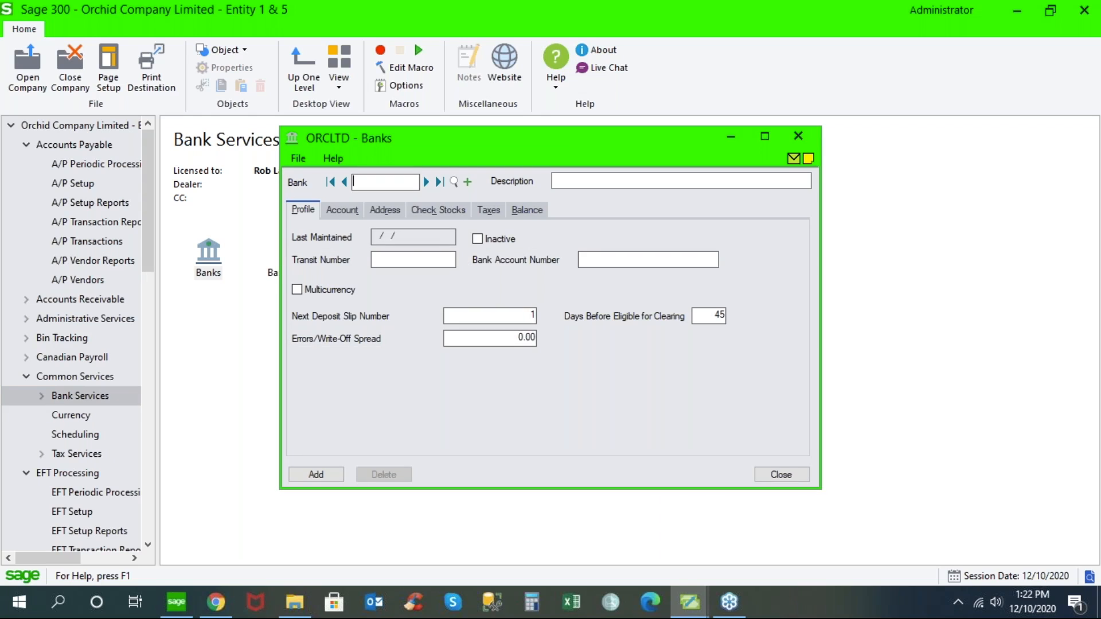
left_click(426, 182)
left_click(437, 210)
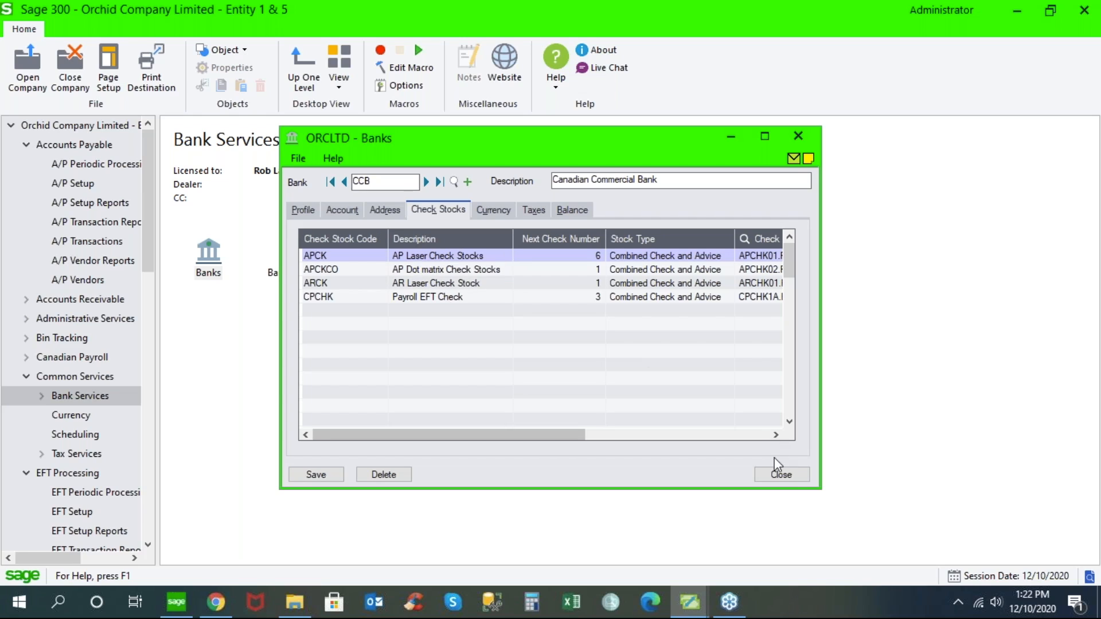
left_click(781, 475)
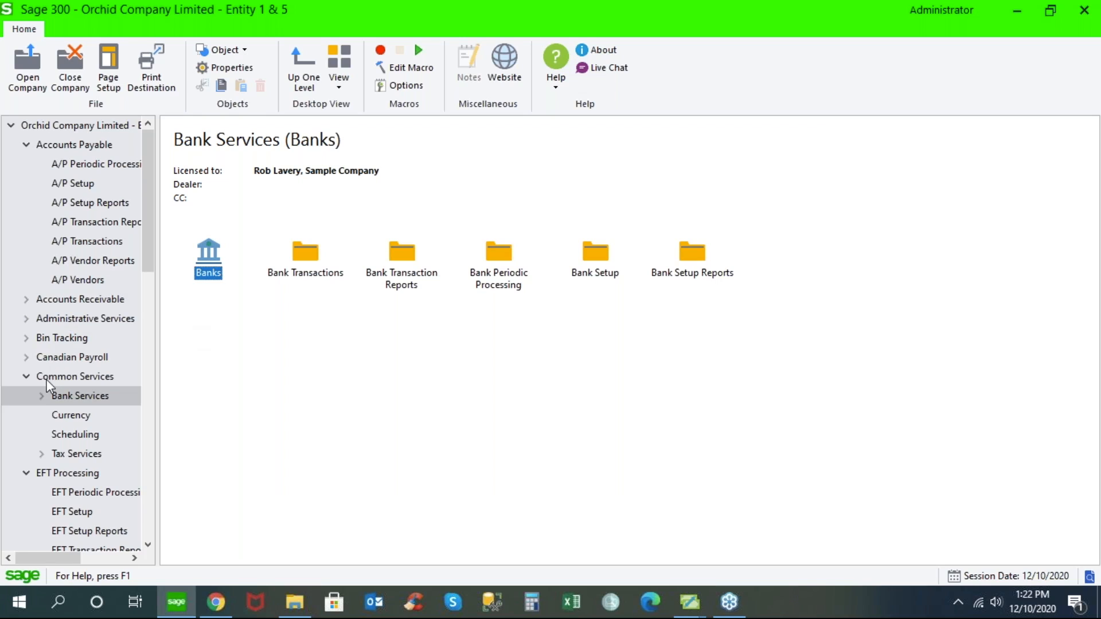
- Bring the EFT Options window back, review its Payroll and A/R settings, and close it
left_click(27, 376)
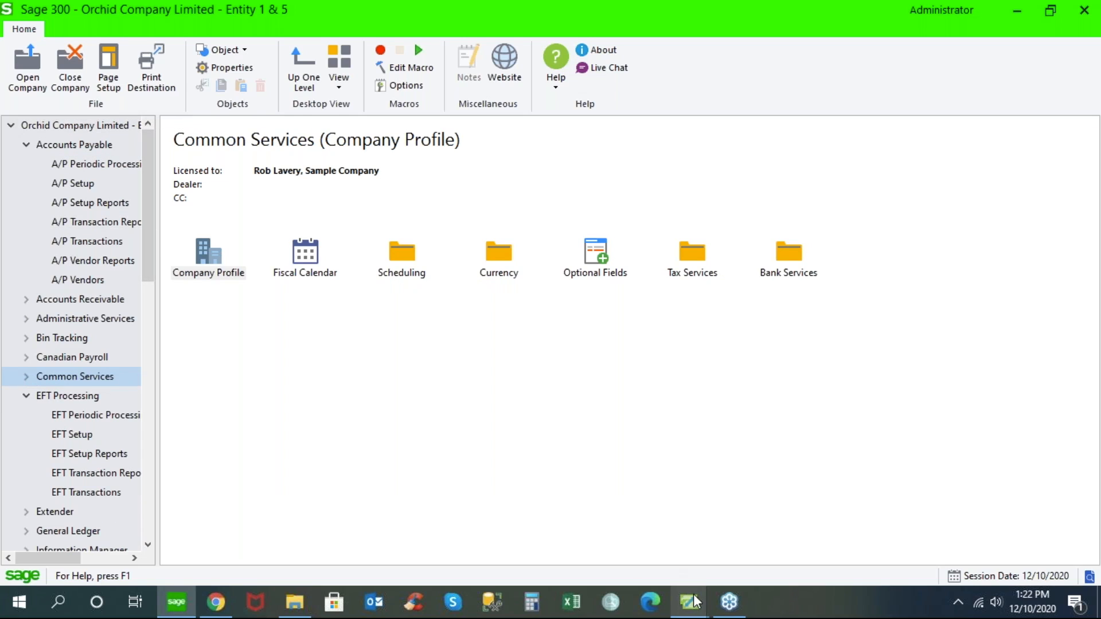
mouse_move(694, 594)
left_click(851, 528)
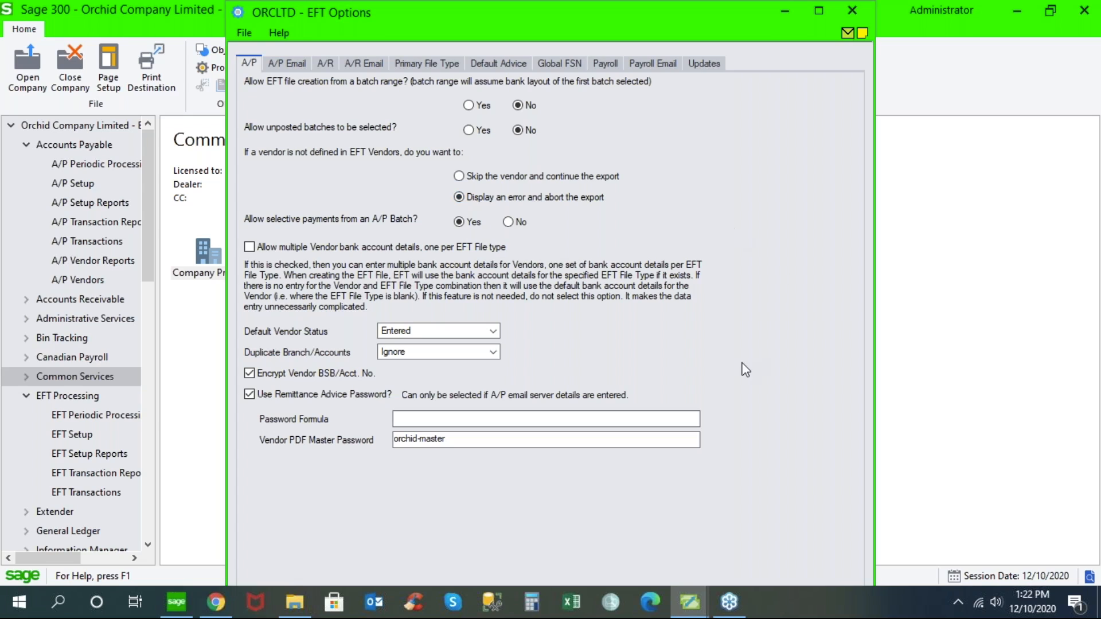
left_click(607, 65)
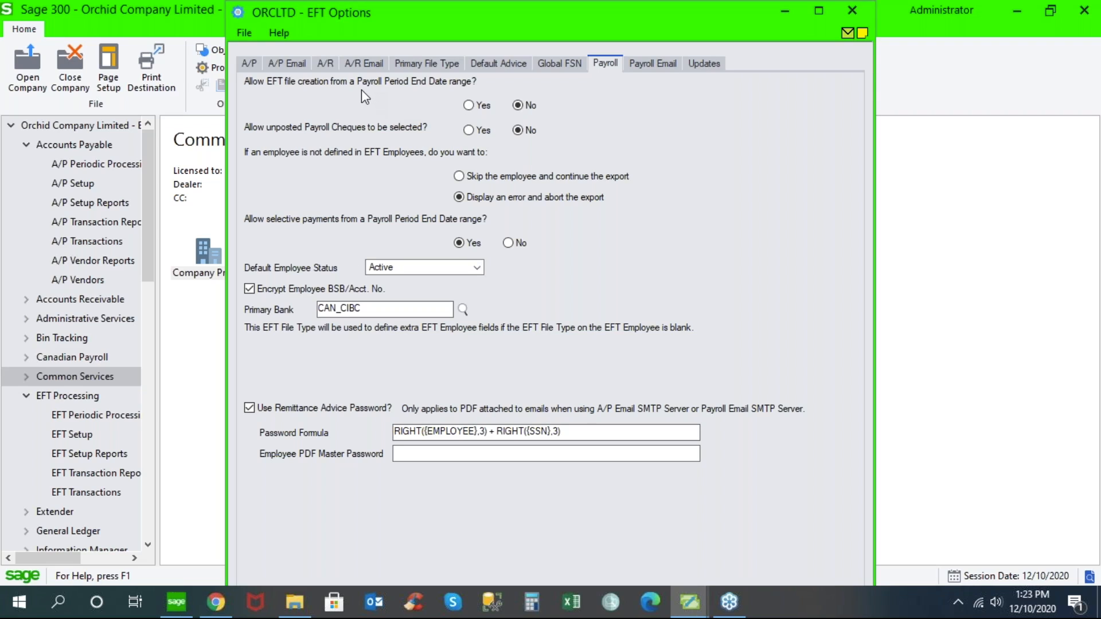
left_click(325, 63)
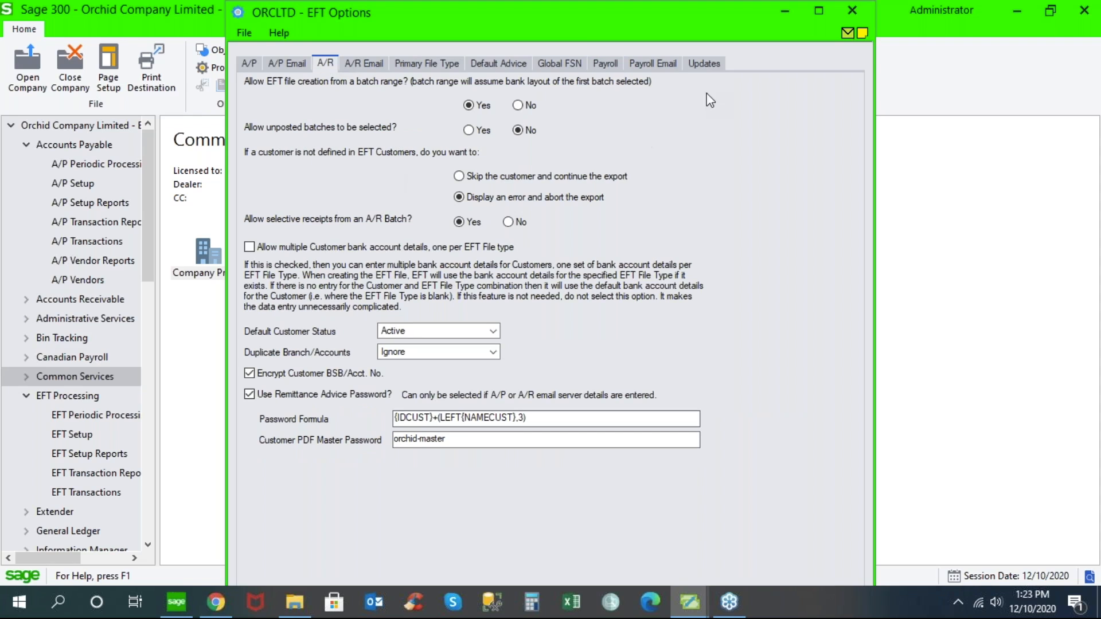
left_click(857, 11)
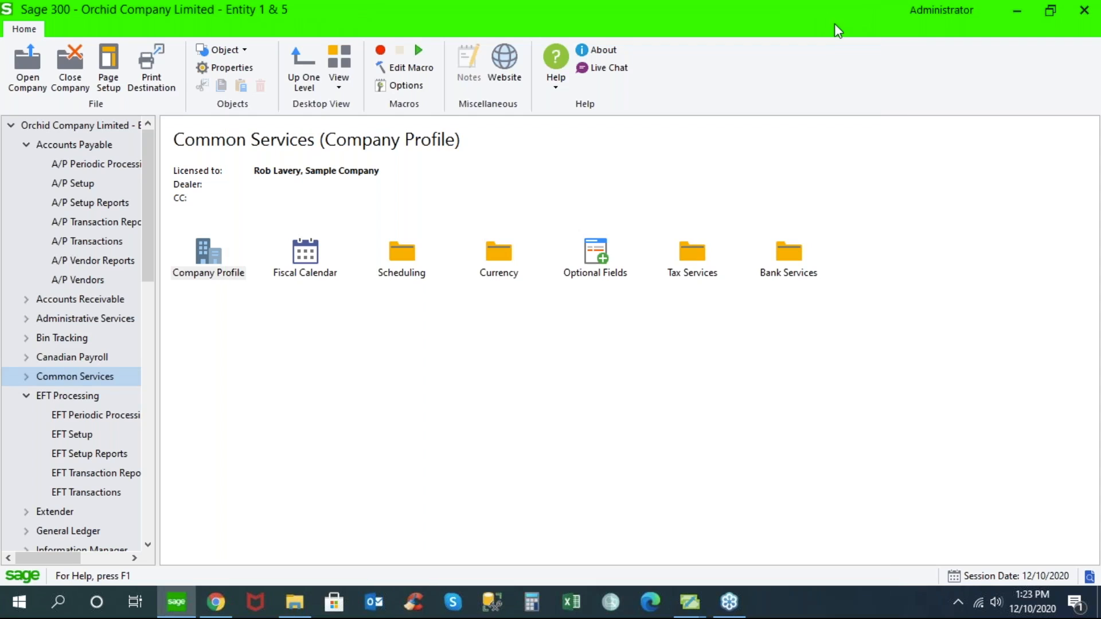
- Open the completed EFT logs maximized and examine the time, batch type, creator, bank, file path and total exported for creation number 7
left_click(105, 414)
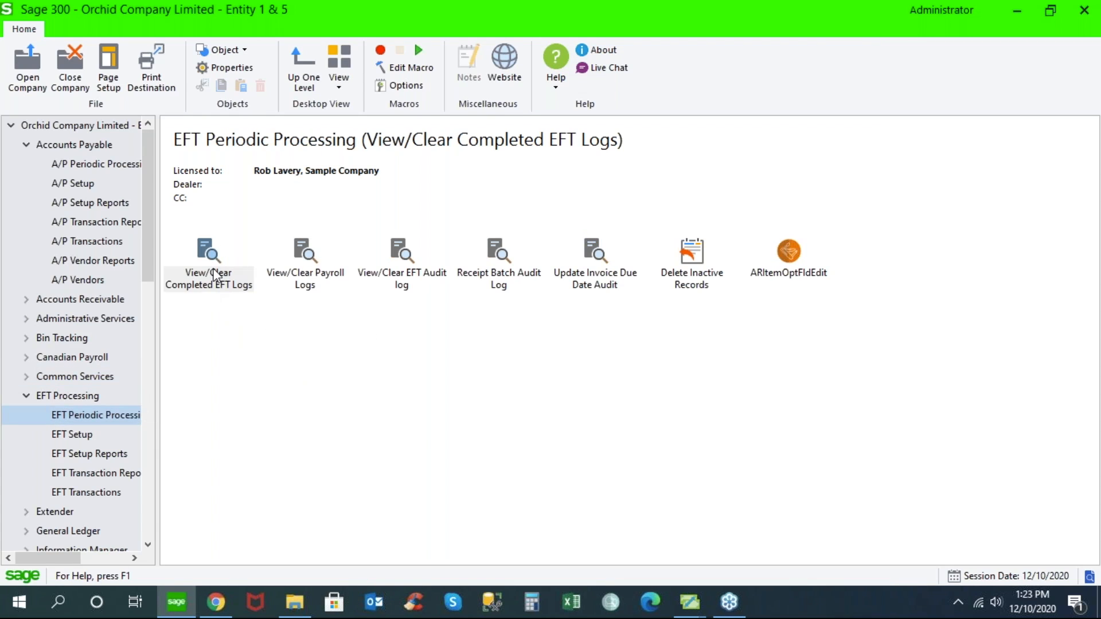
double_click(223, 280)
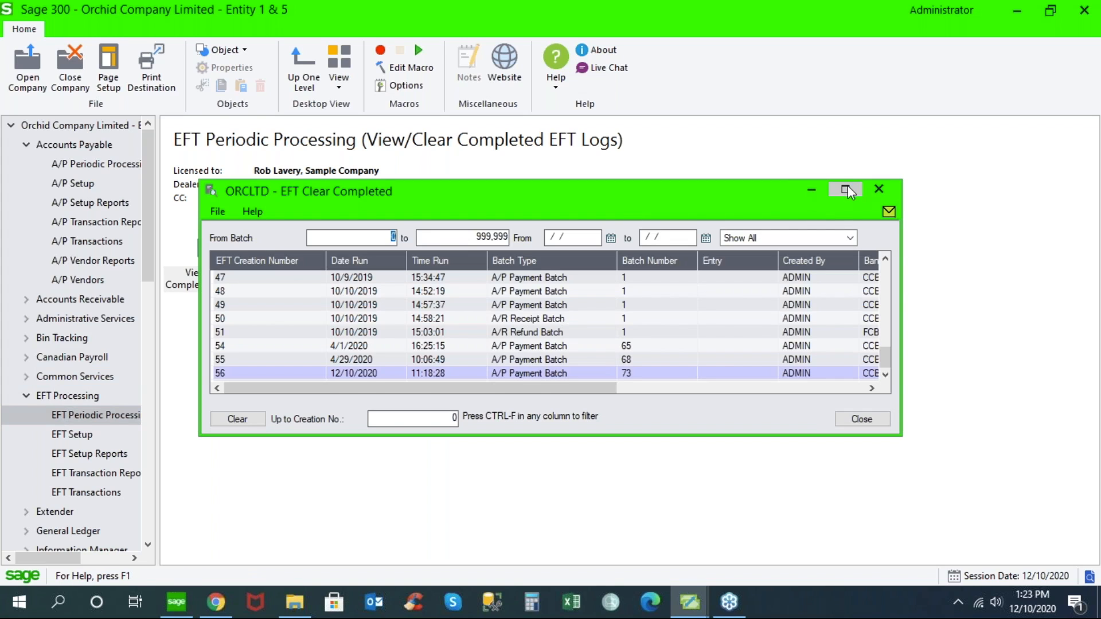
left_click(847, 190)
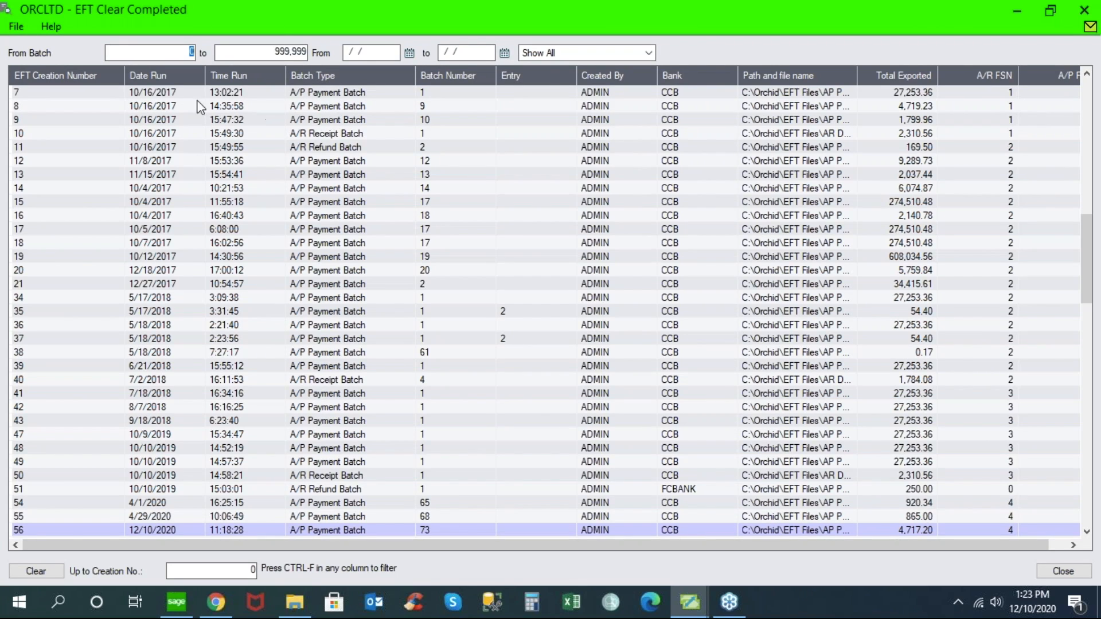
left_click(223, 93)
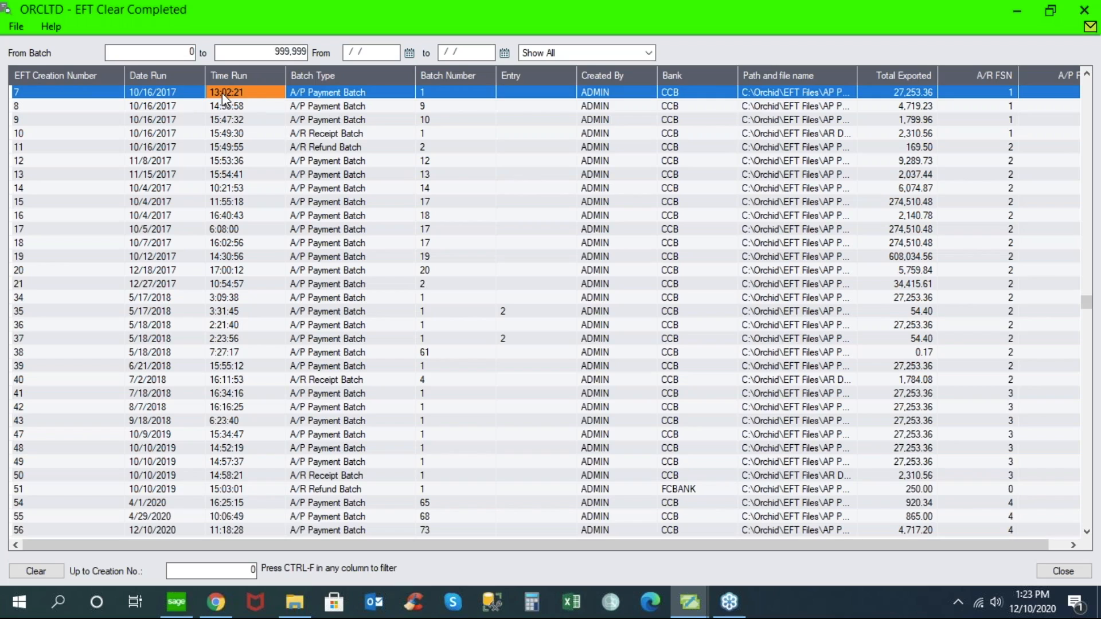
left_click(334, 94)
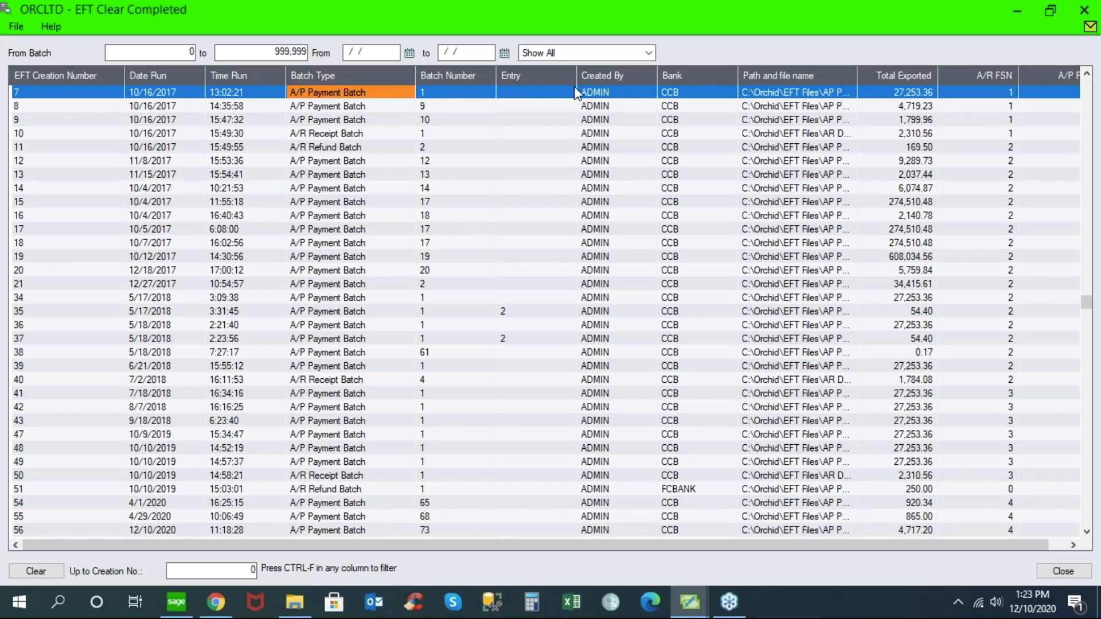
left_click(597, 92)
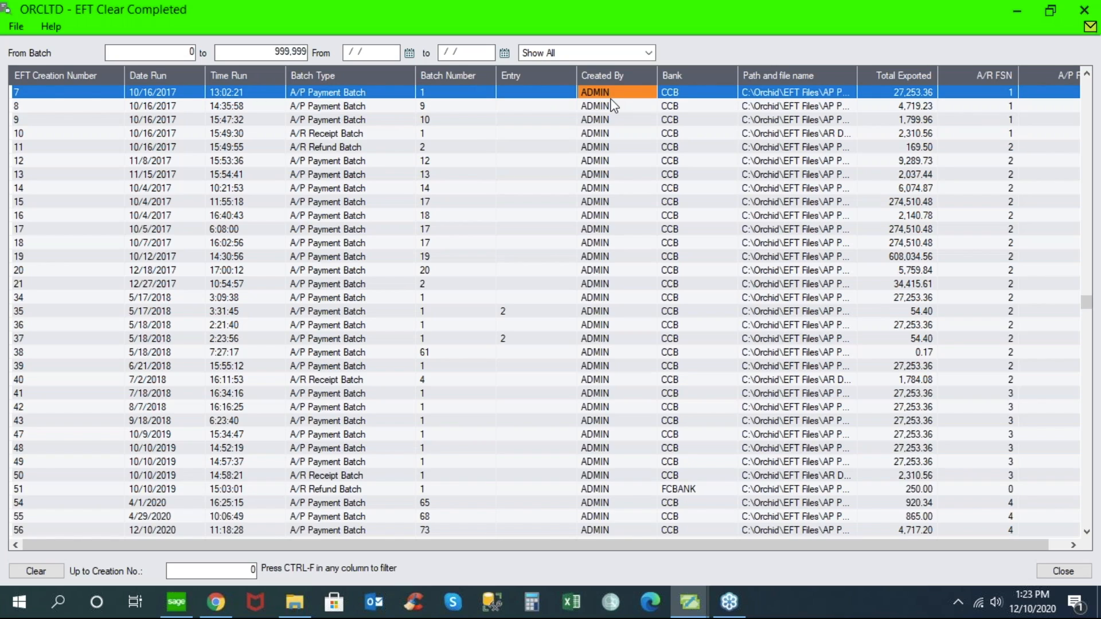
left_click(691, 96)
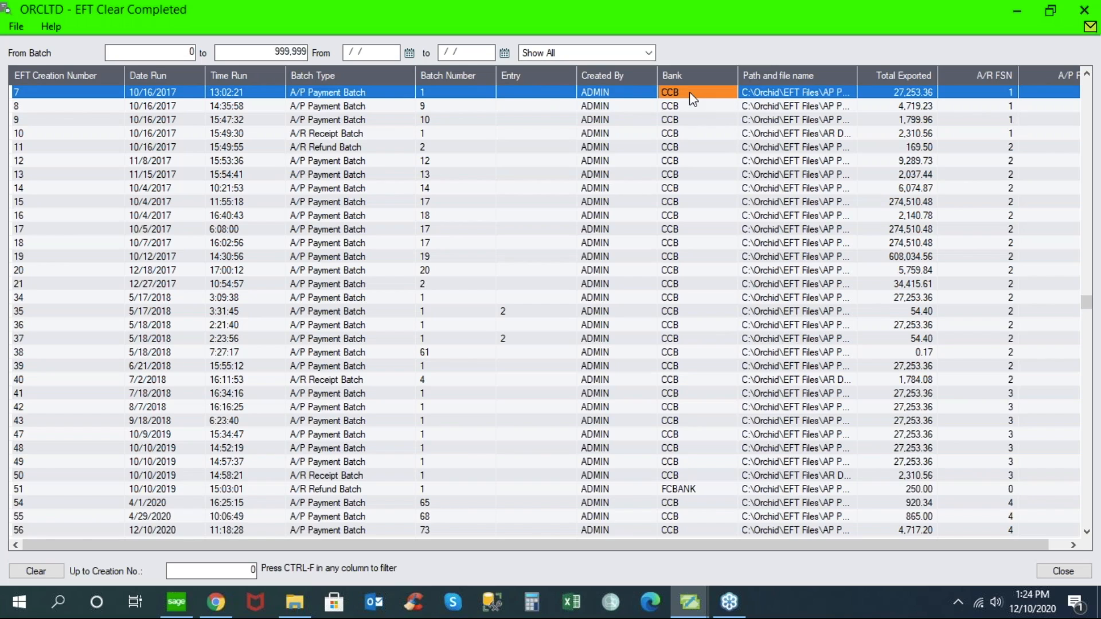
left_click(796, 97)
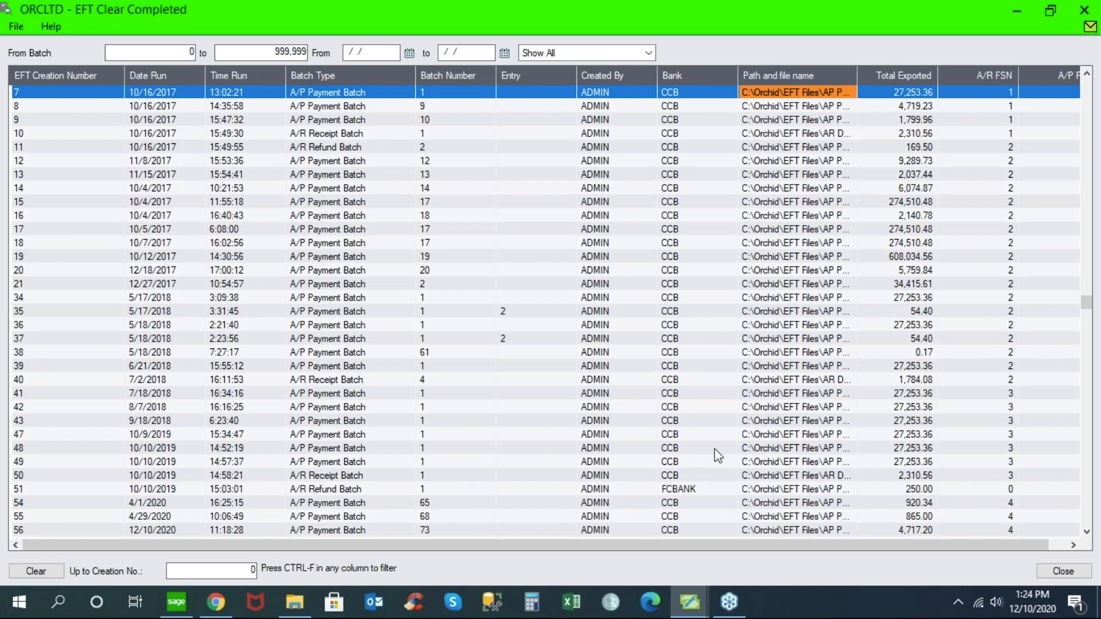
left_click_drag(770, 550, 788, 547)
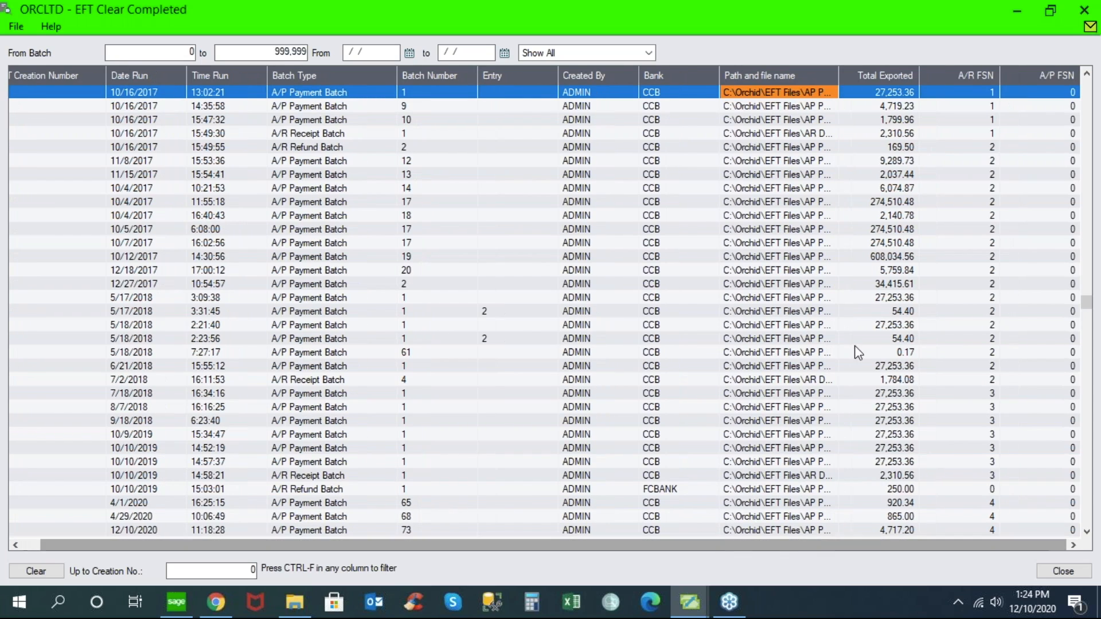
left_click(880, 92)
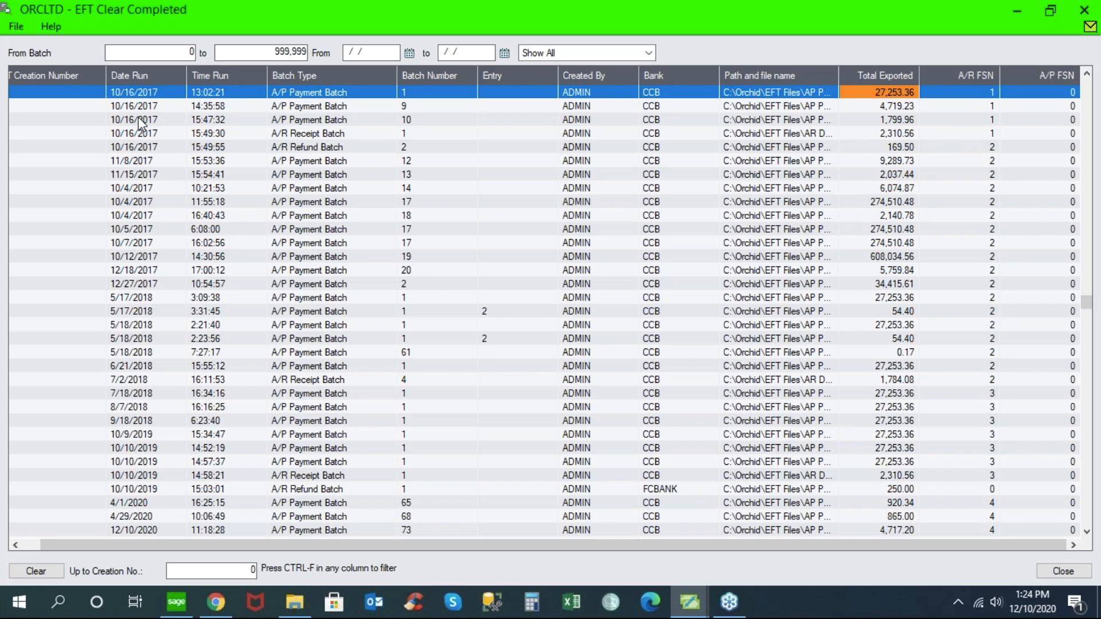
- Open the details of EFT creation number 7, review its included payment lines, and close the details and the completed logs
double_click(127, 93)
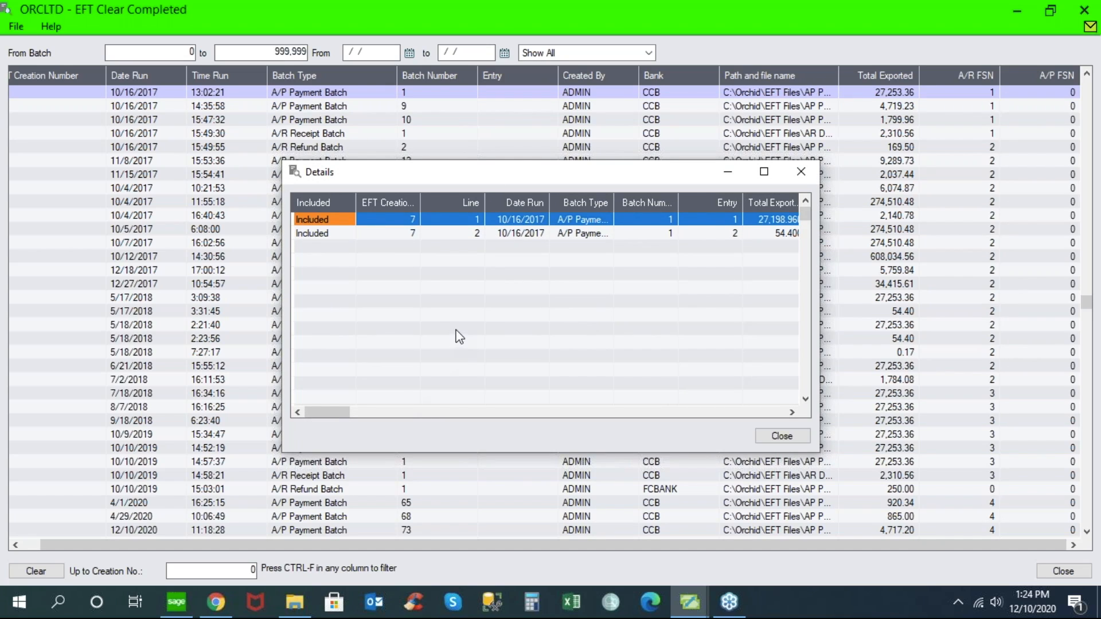
left_click_drag(614, 203, 634, 217)
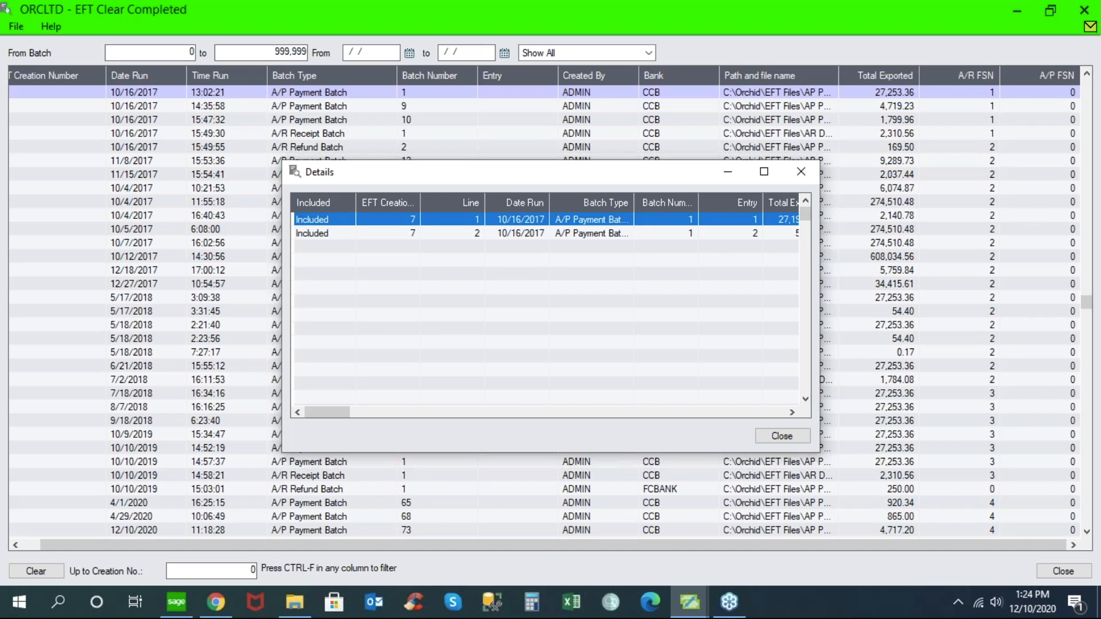
left_click(327, 234)
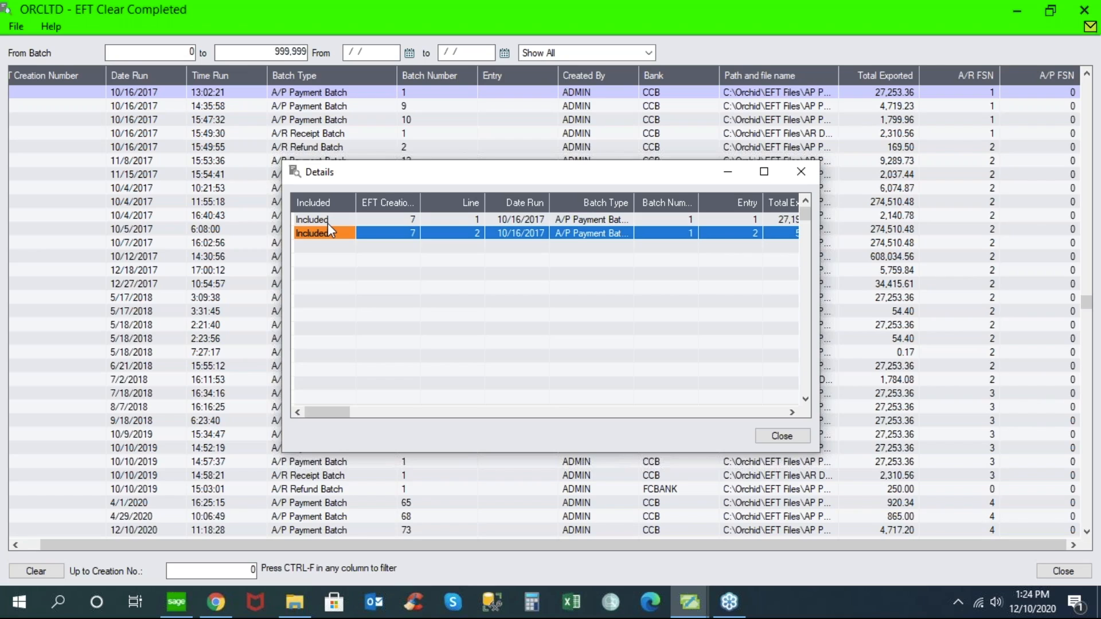
left_click(329, 220)
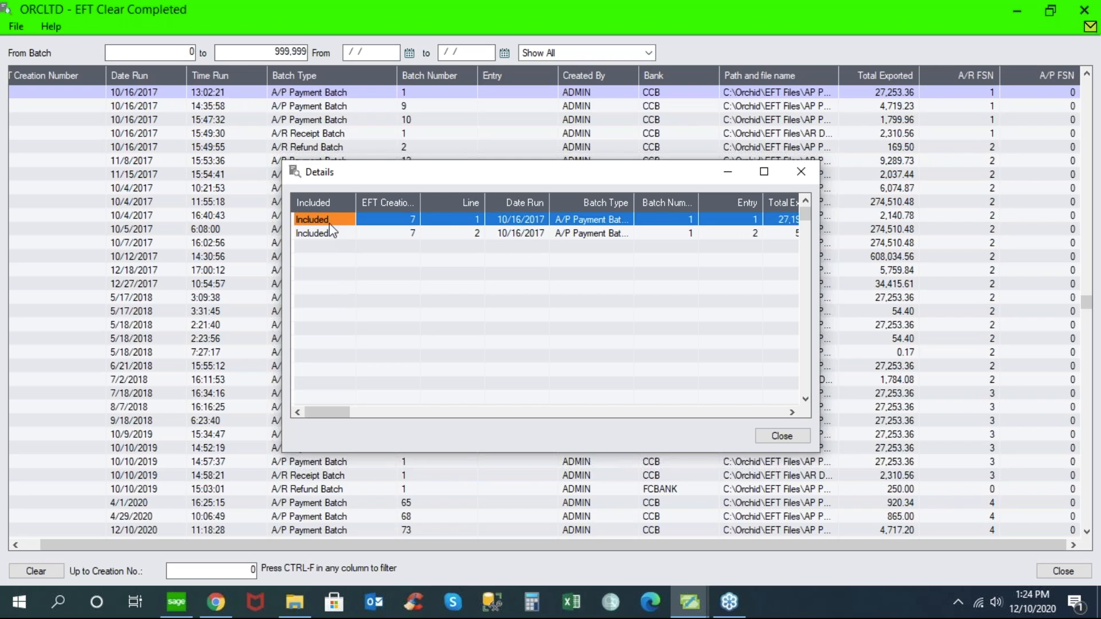
left_click(783, 435)
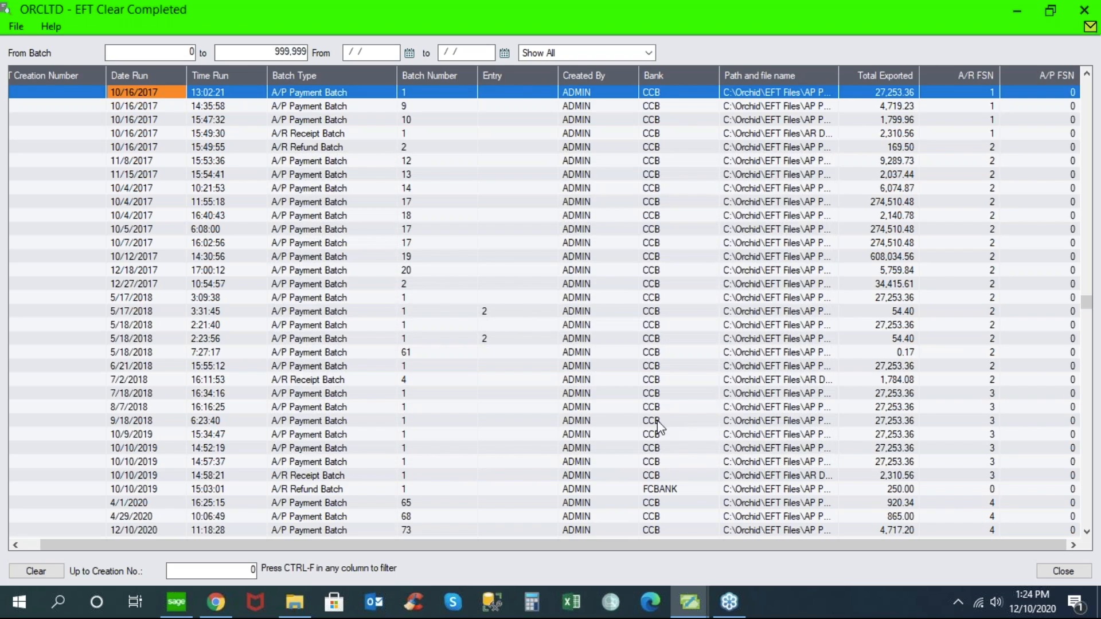
left_click(1062, 571)
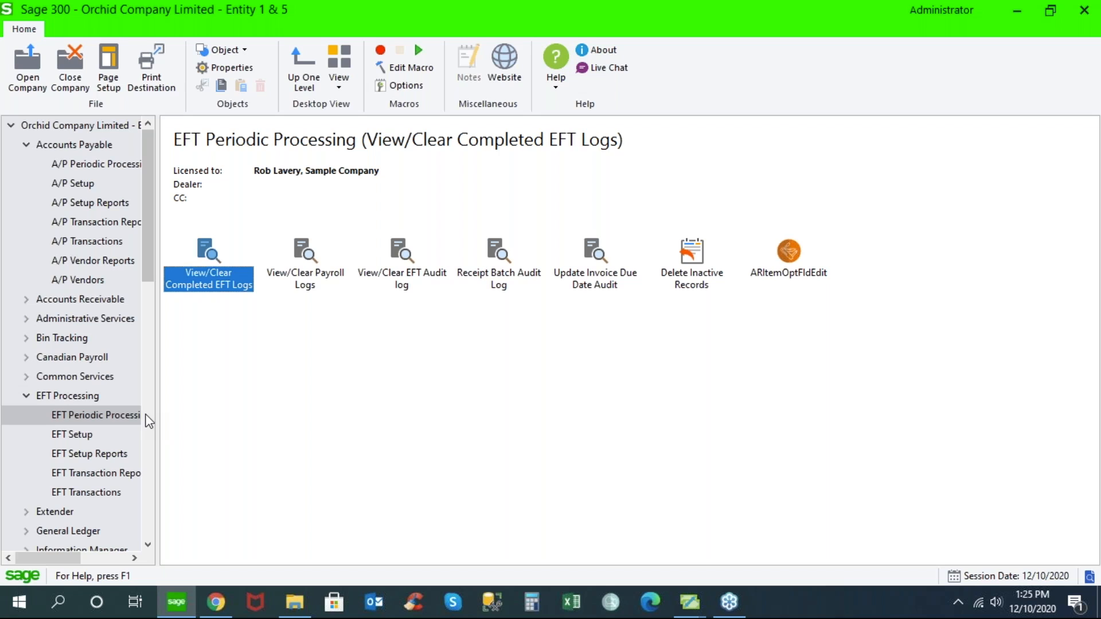
- Print the EFT Transfer Details report from EFT Transaction Reports for creation numbers 1 to 56
left_click_drag(149, 267, 154, 304)
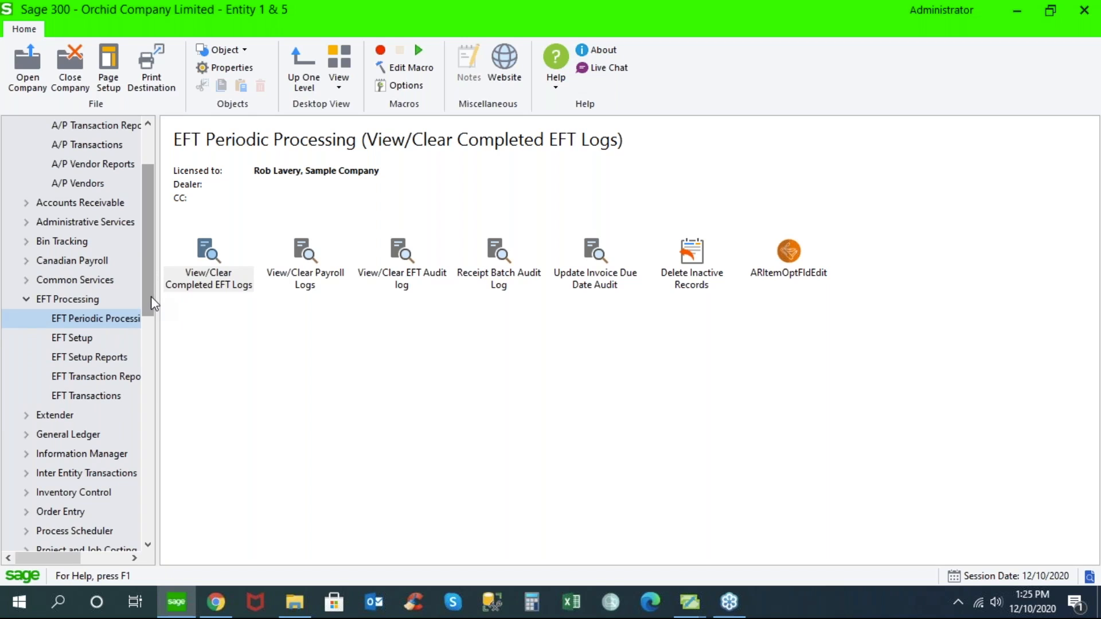
left_click(99, 376)
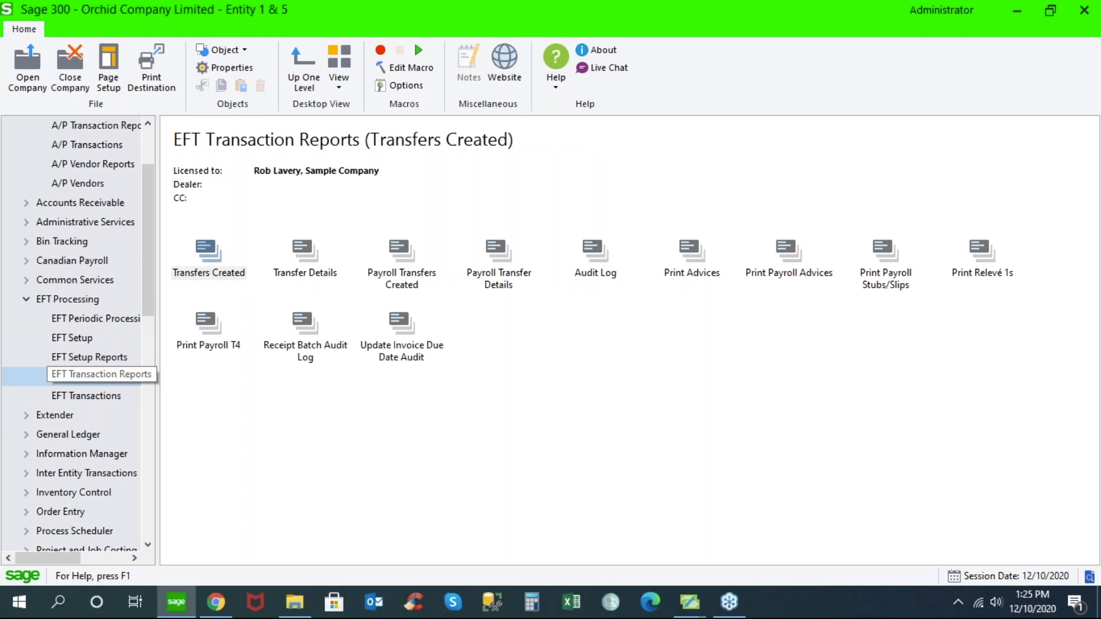
left_click(306, 250)
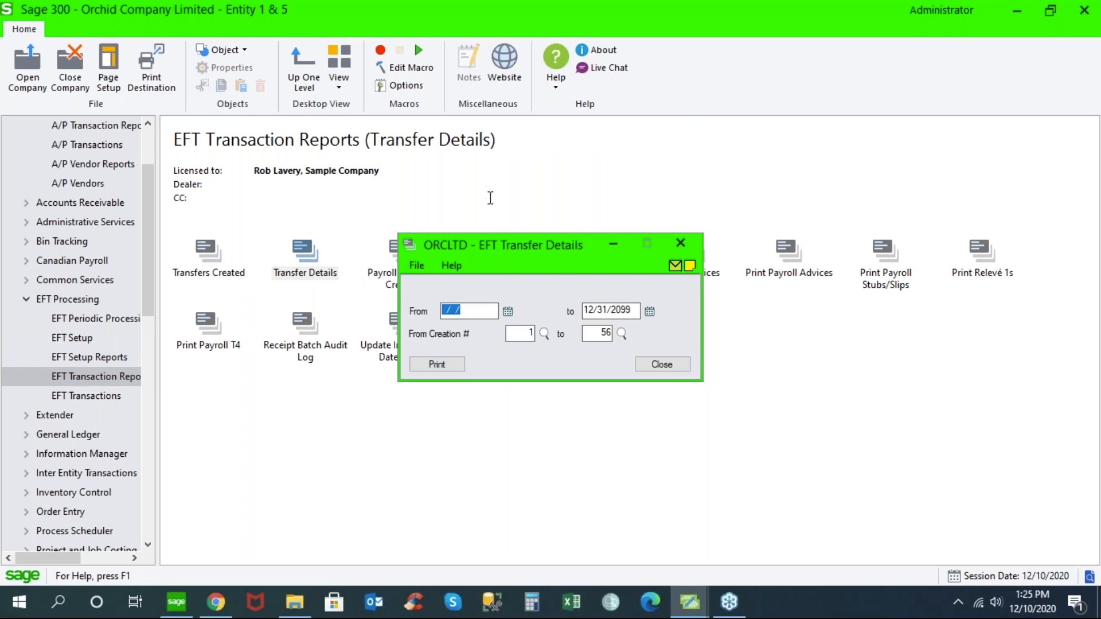
left_click(449, 365)
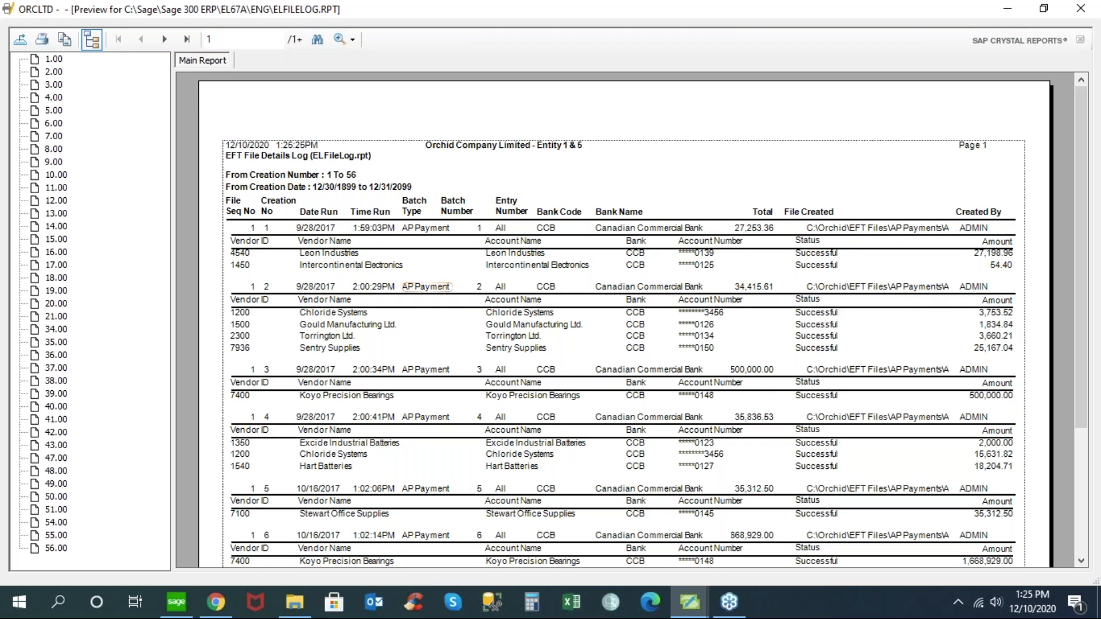
- Examine the first transfer's vendor, run date, batch type, bank code and total in the report preview, and close the report and its window
left_click(388, 254)
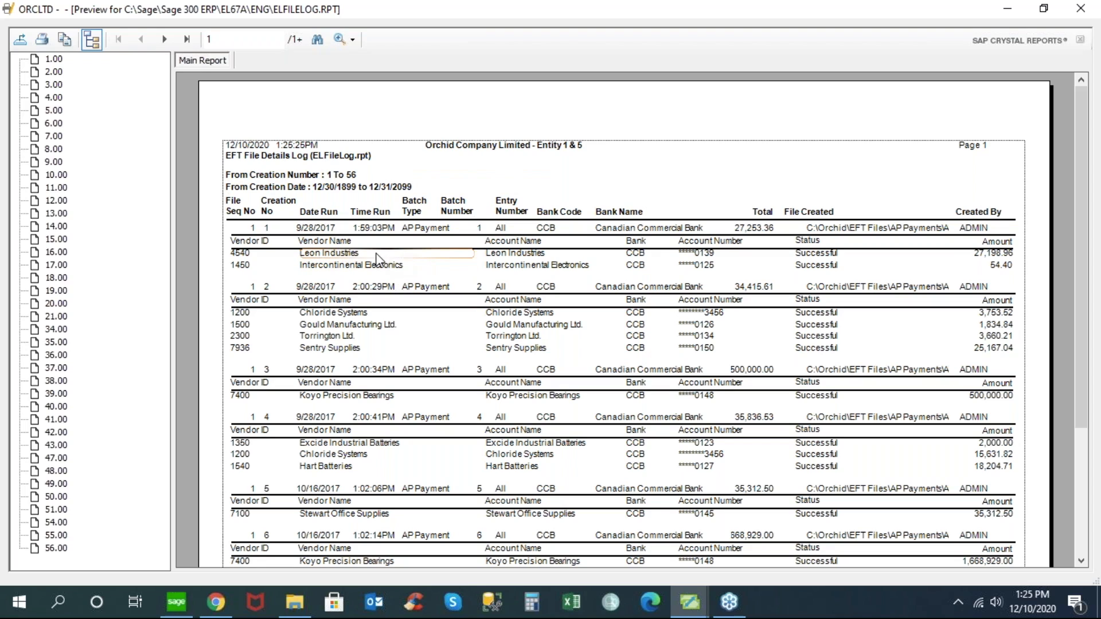
left_click(306, 229)
left_click(308, 230)
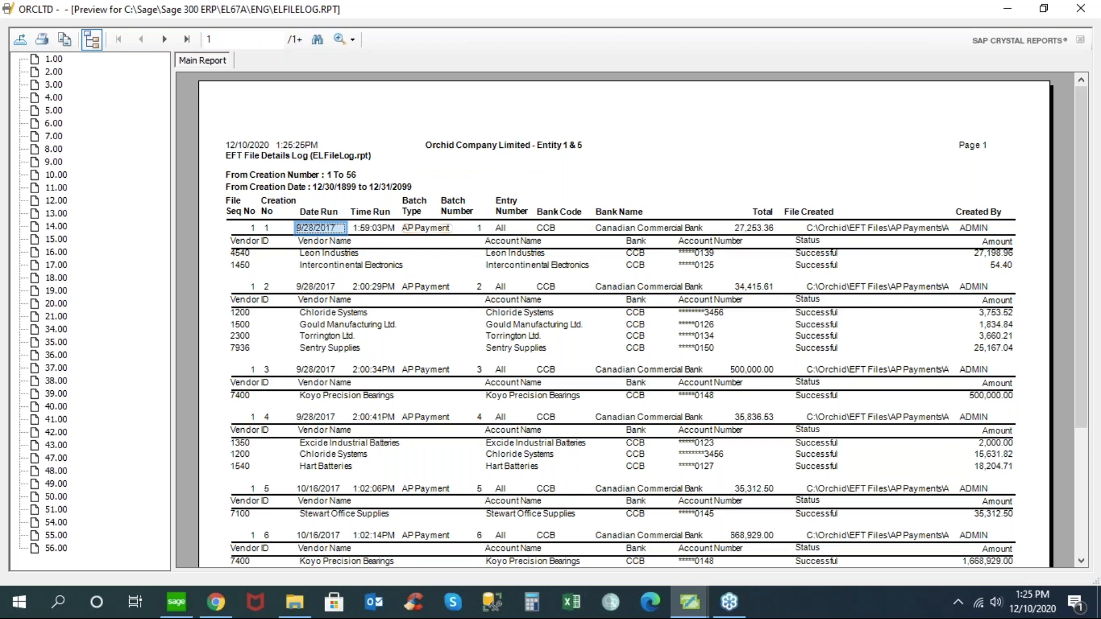
left_click(425, 229)
left_click(548, 226)
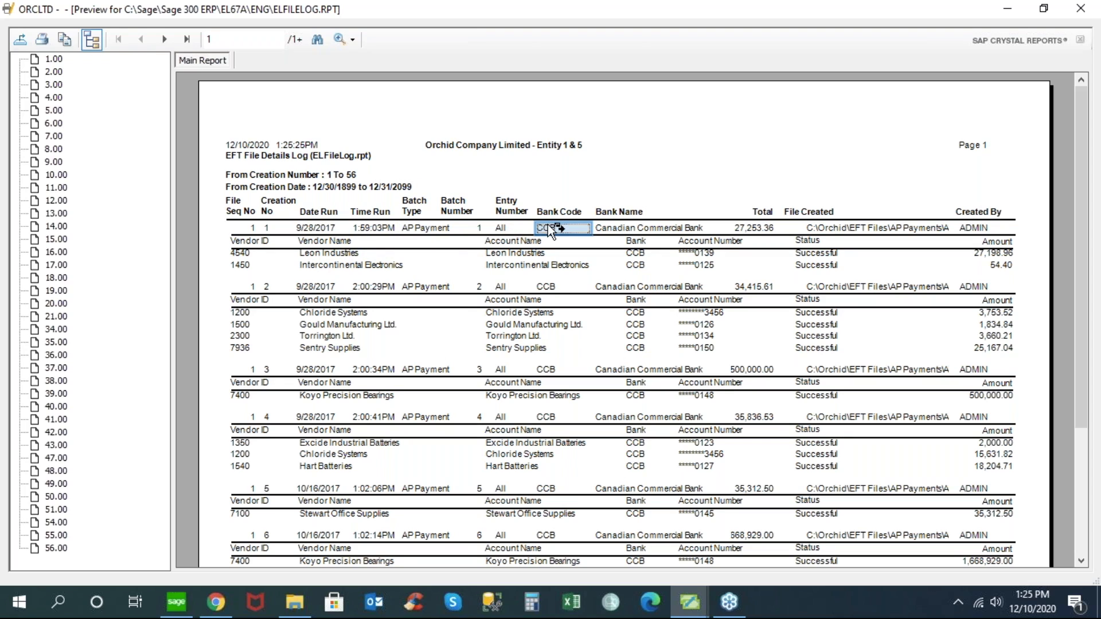
left_click(764, 228)
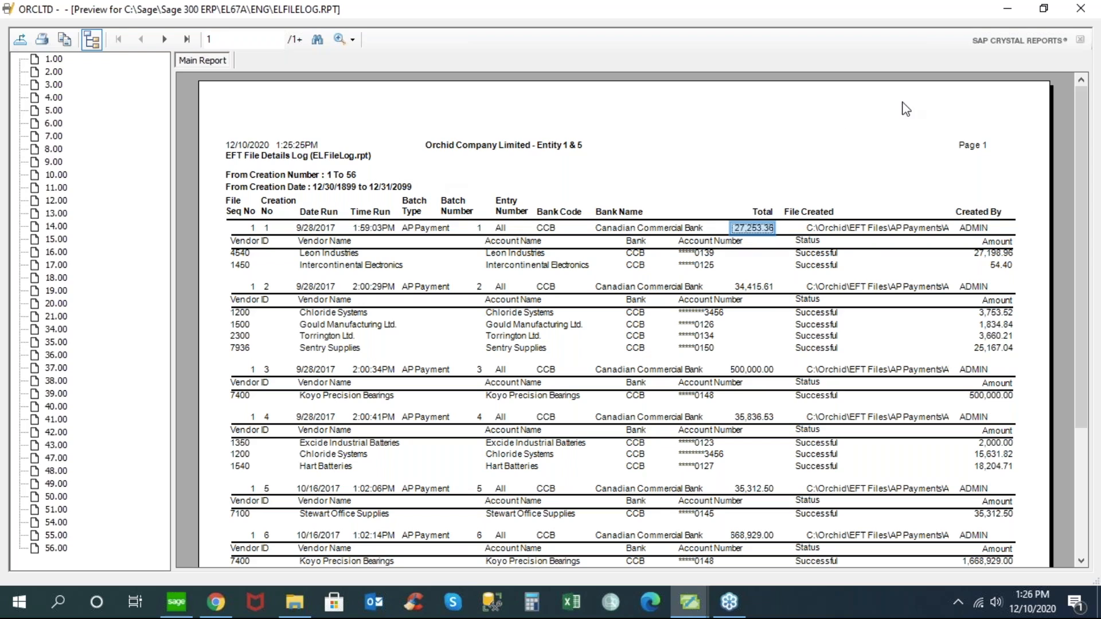
left_click(1078, 9)
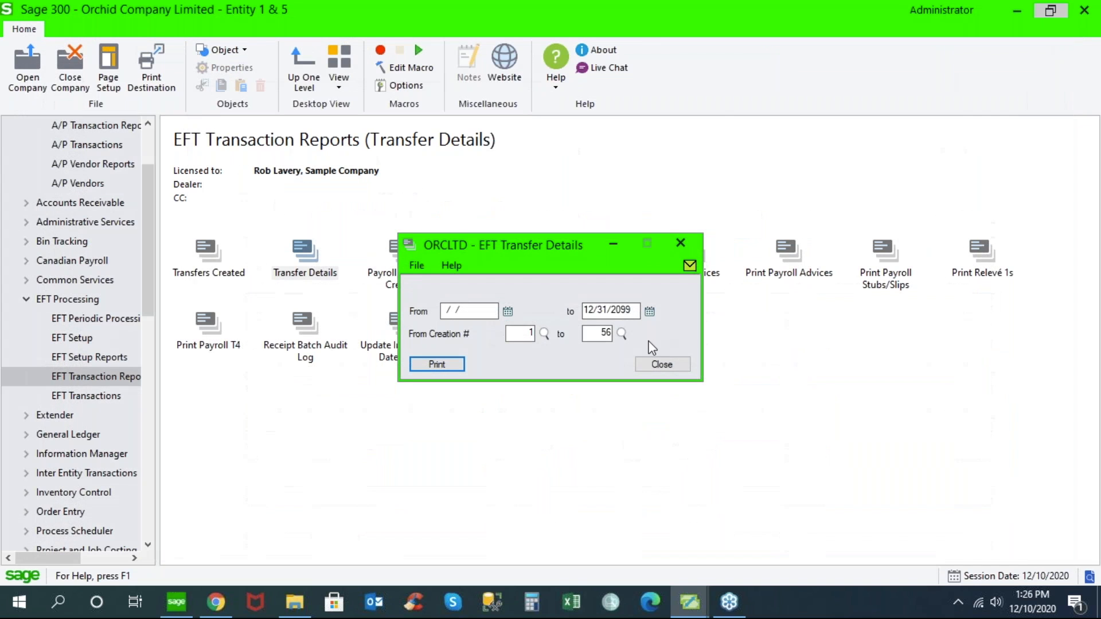
left_click(642, 365)
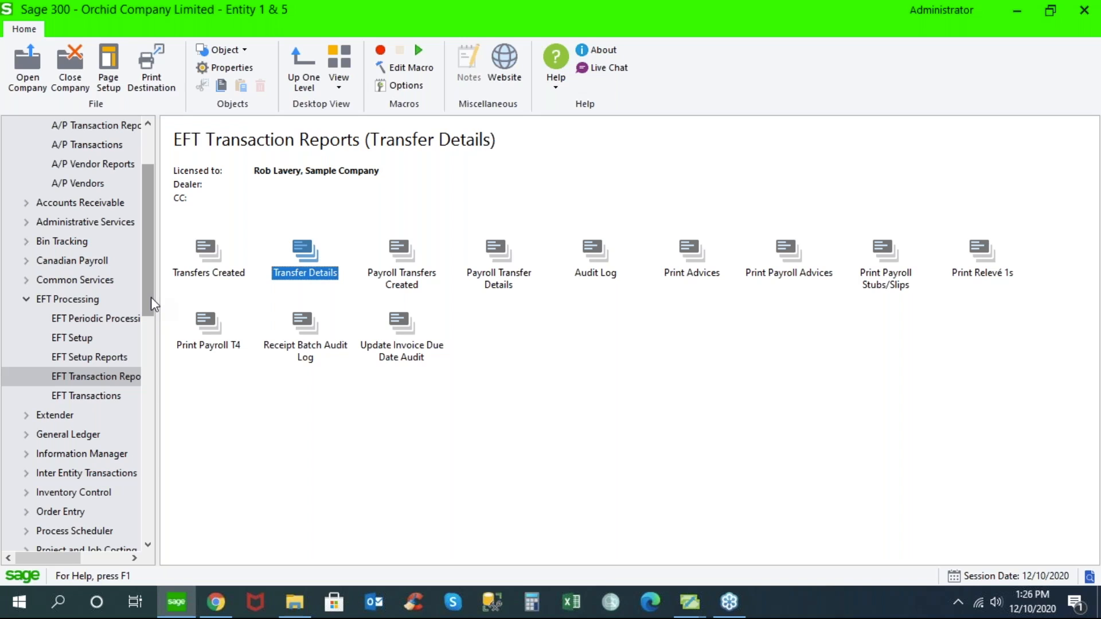
- Open Options in EFT Setup and review the primary file type and the A/P settings
left_click(85, 338)
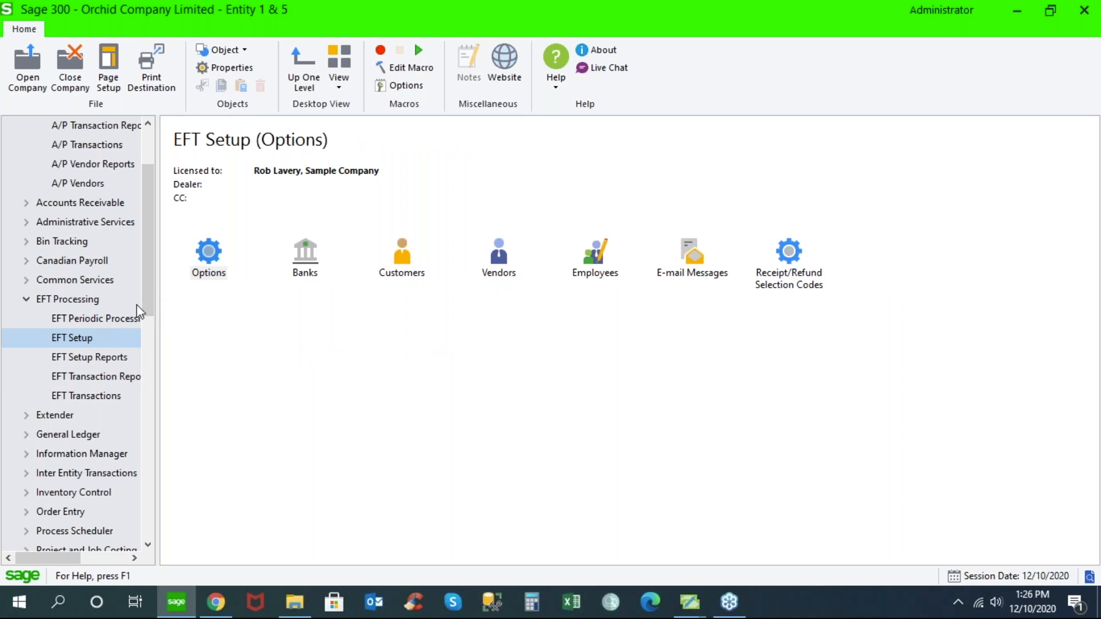
left_click(213, 257)
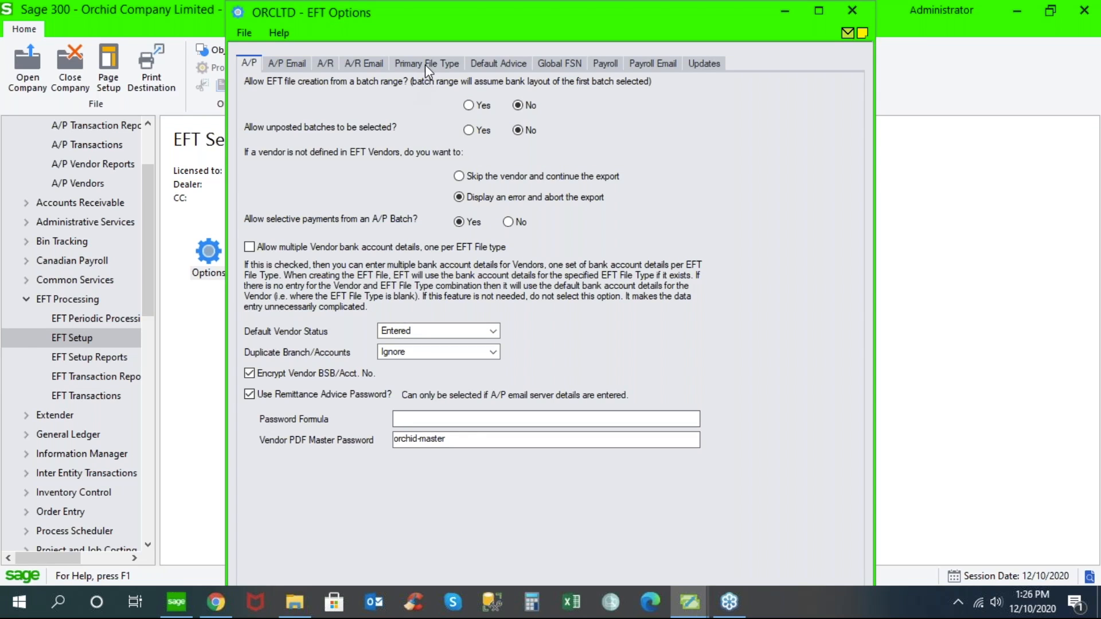
left_click(425, 64)
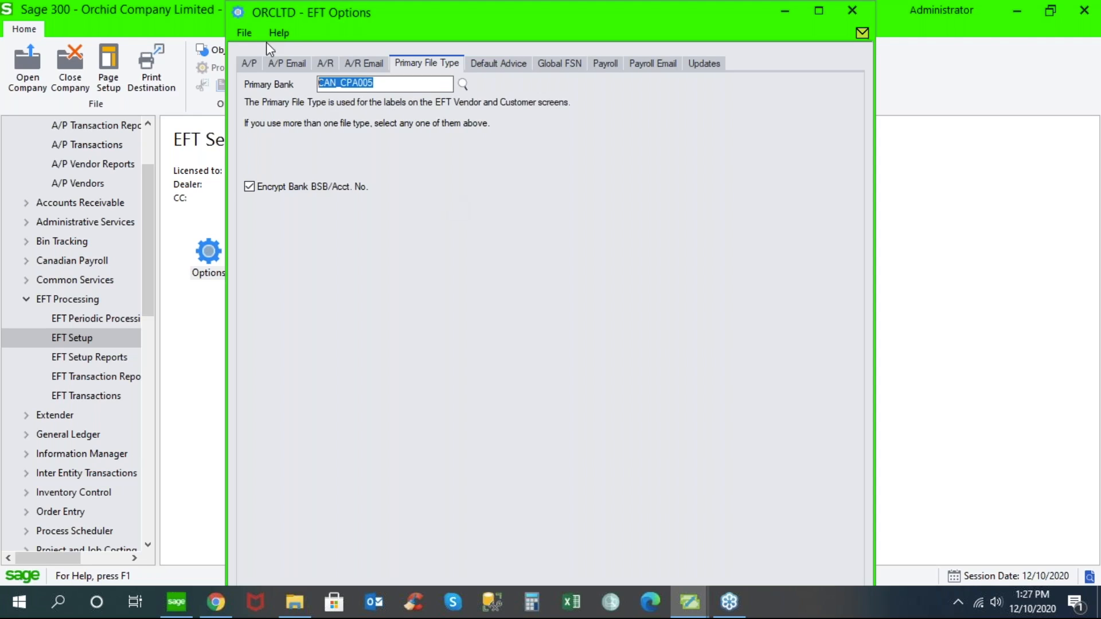
left_click(249, 64)
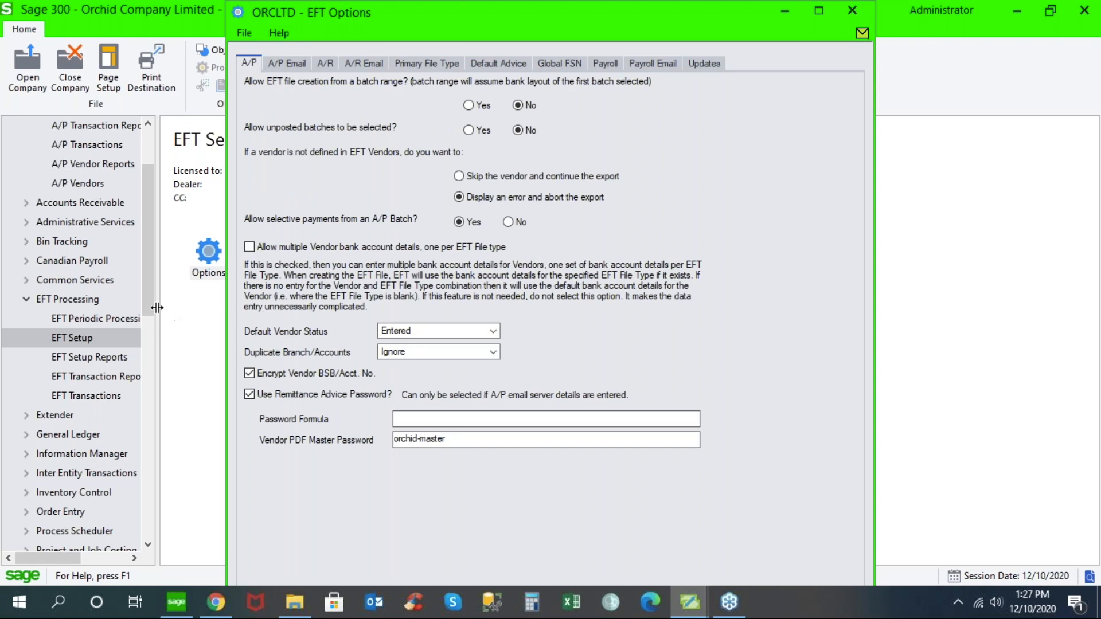
- Open Create Receipt/Refund Batch in EFT Transactions and load the DIRECTDEBIT receipt selection code
left_click_drag(152, 302, 156, 316)
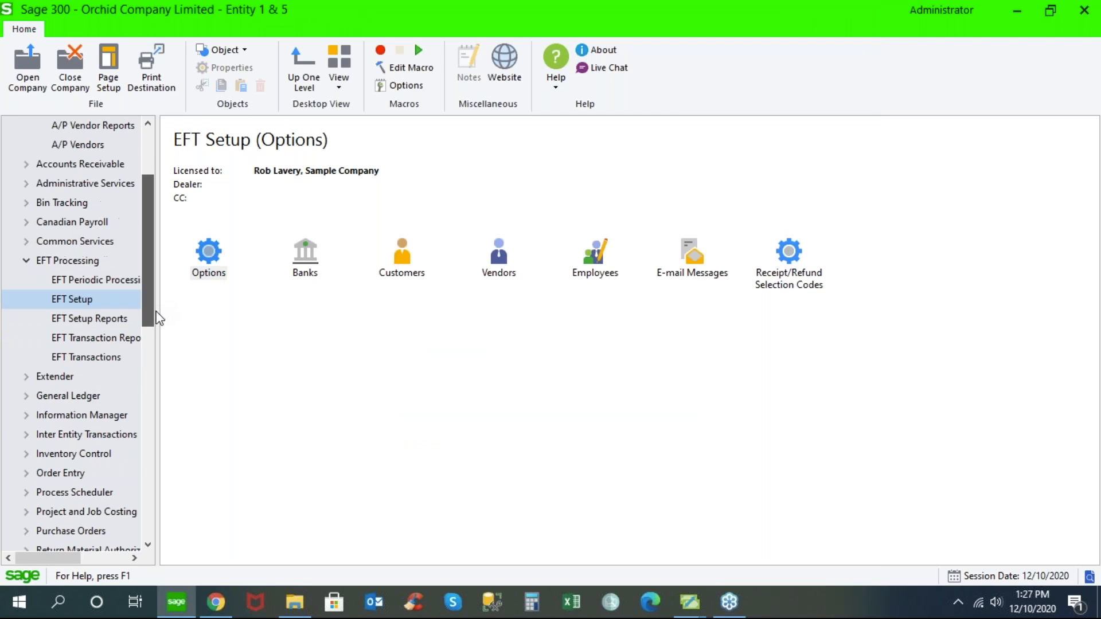
left_click(130, 284)
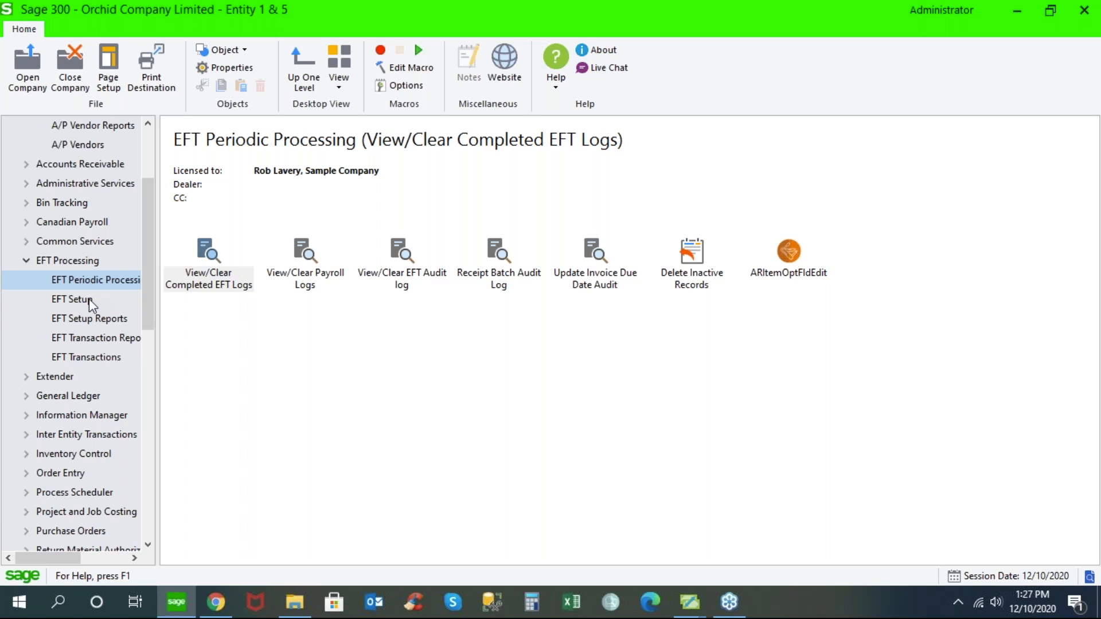
left_click(93, 359)
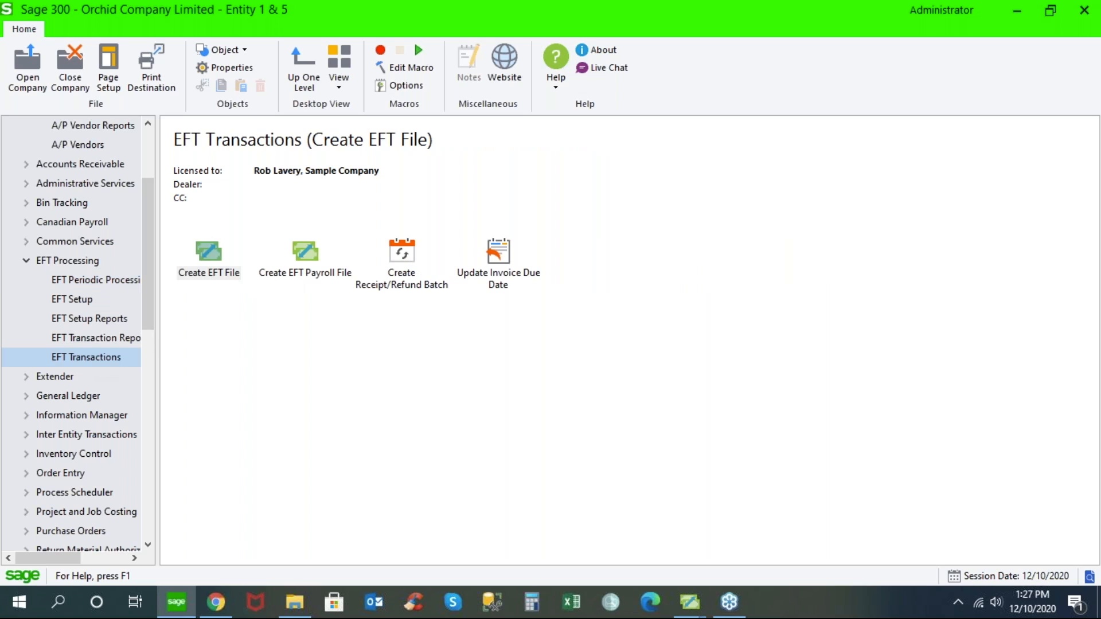
left_click(399, 253)
double_click(399, 252)
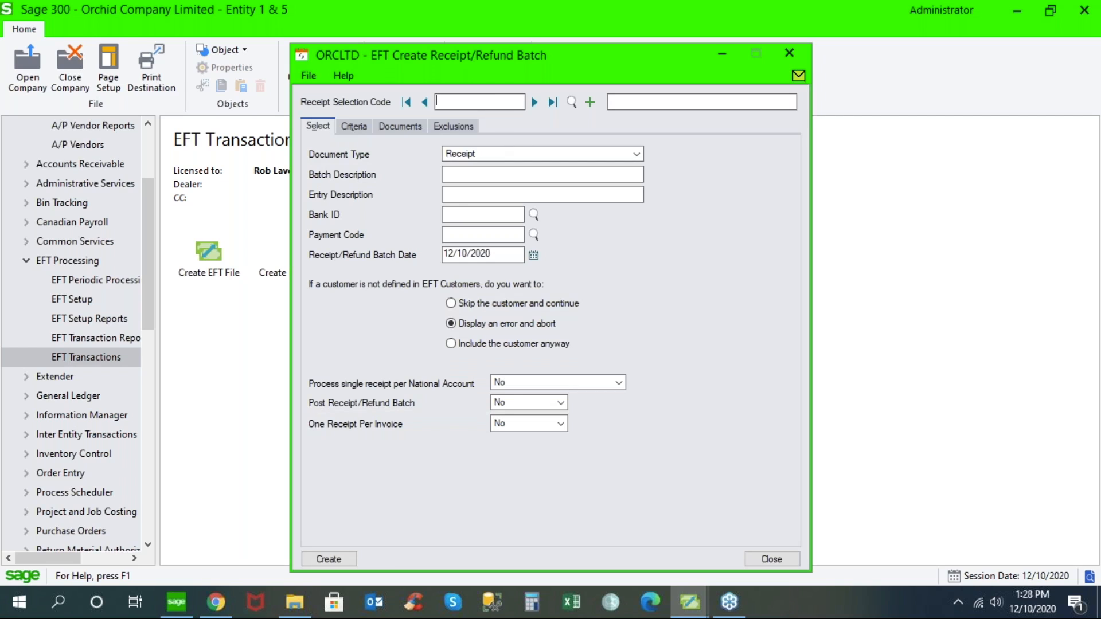
left_click(534, 103)
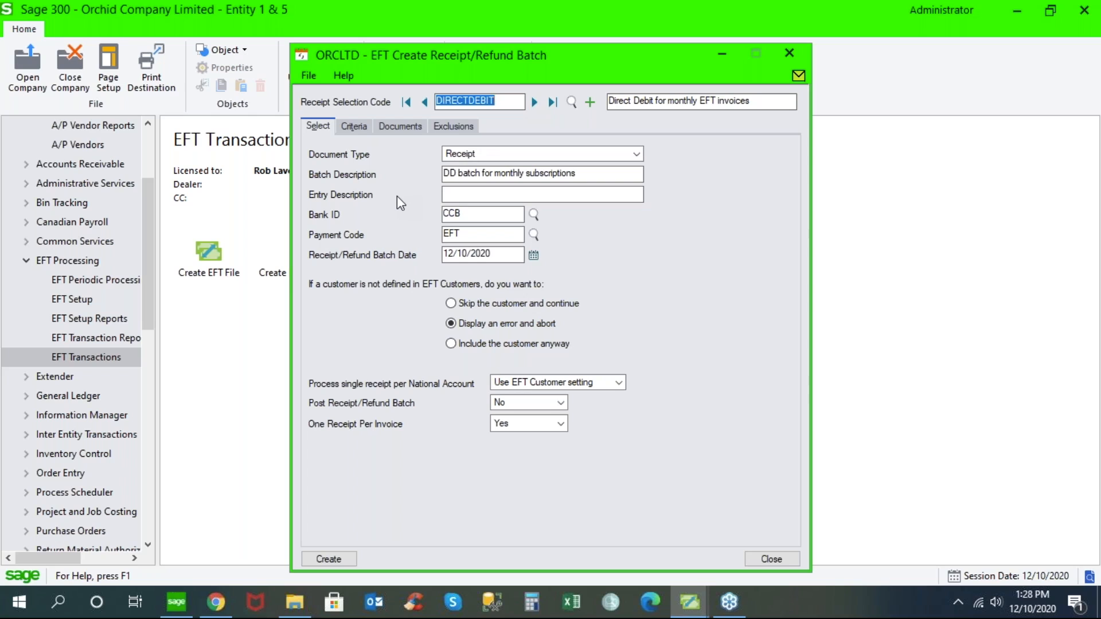
- Review the DIRECTDEBIT code's criteria, general selection settings, included document types and exclusions, and close the receipt batch window
left_click(354, 125)
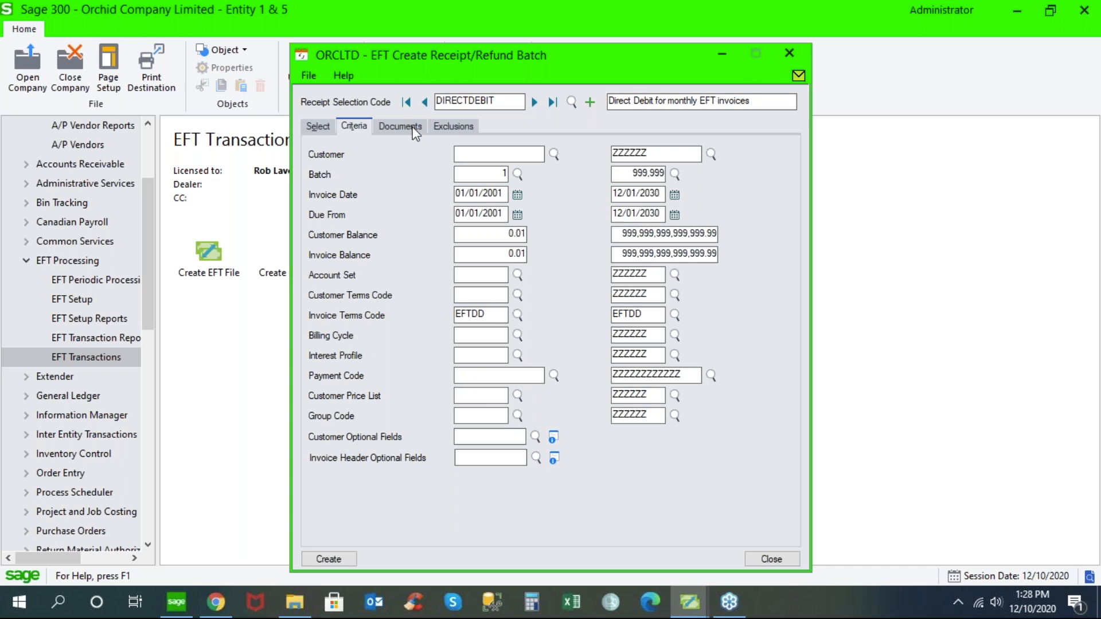
left_click(318, 127)
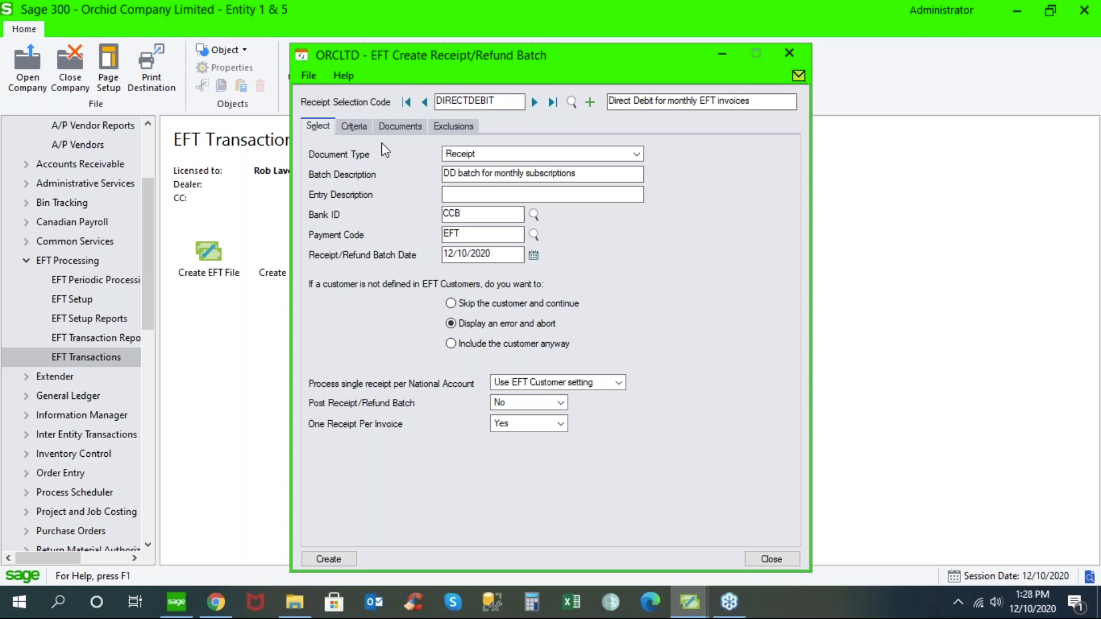
left_click(366, 128)
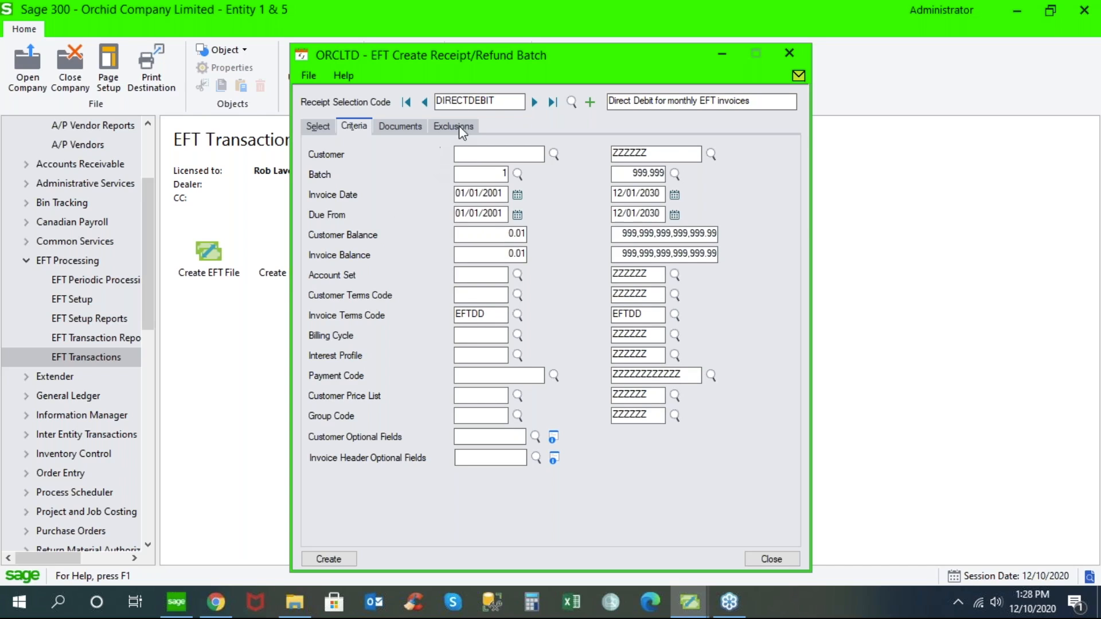
left_click(415, 126)
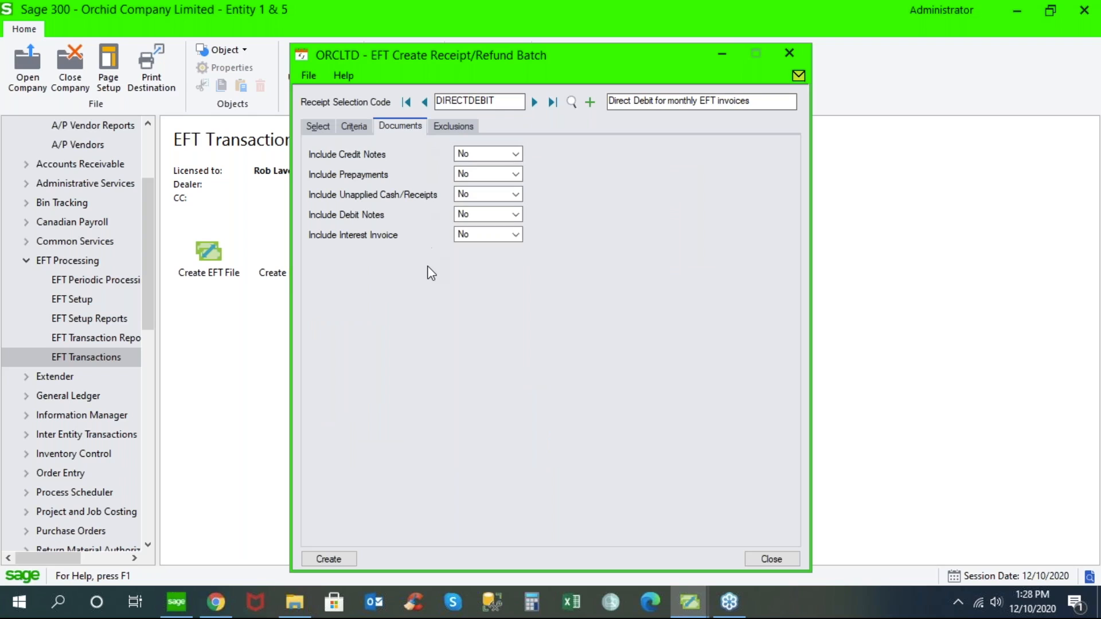
left_click(453, 126)
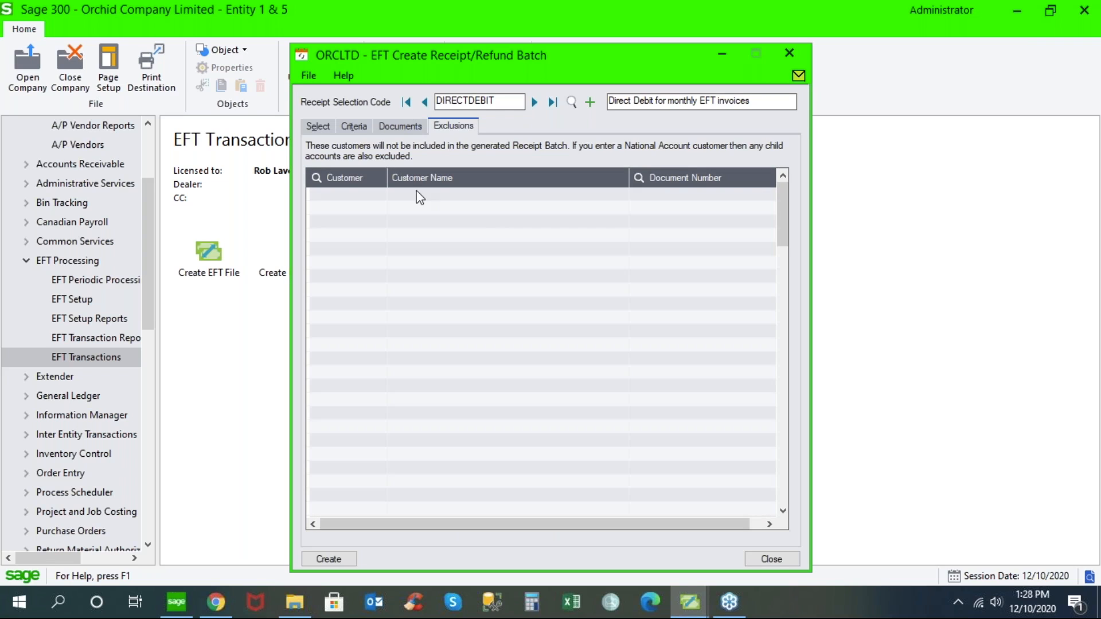
left_click(325, 127)
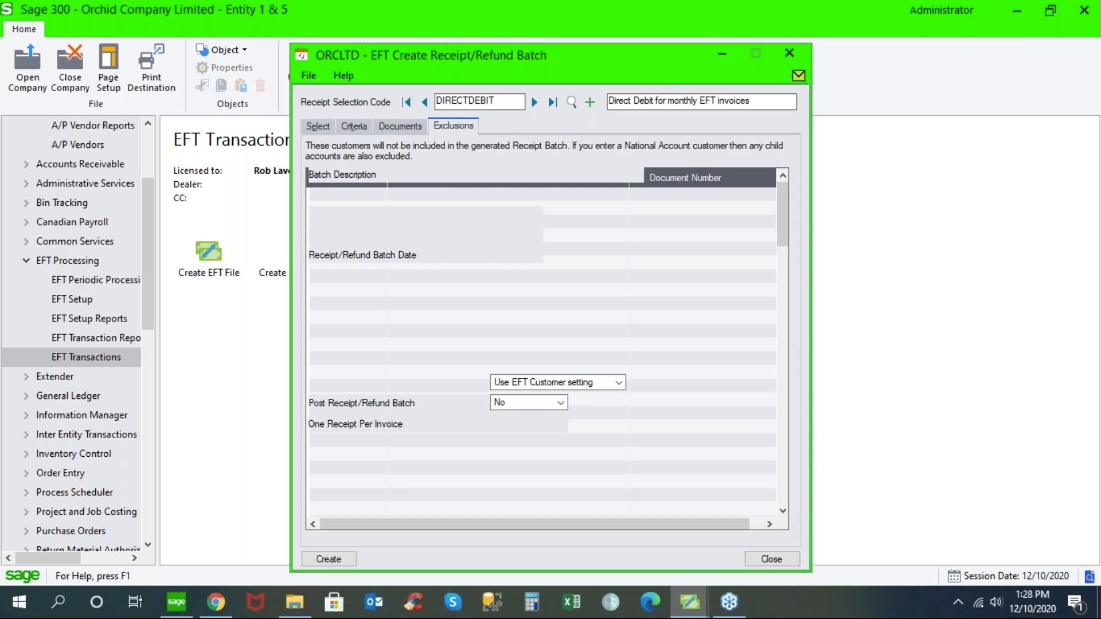
left_click(773, 557)
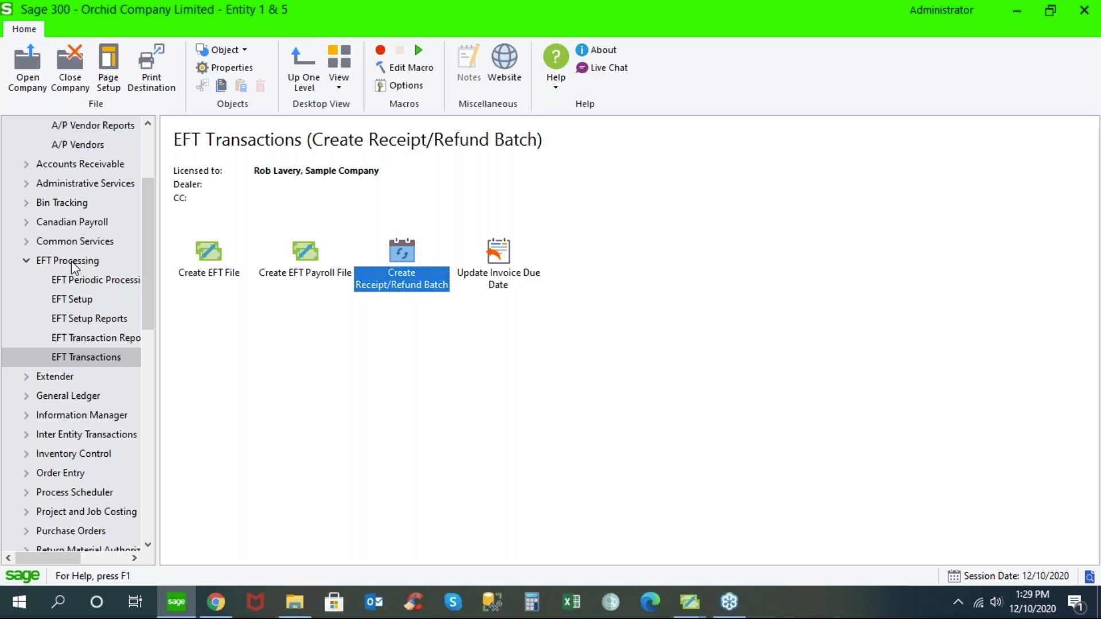
- Display the EFT Processing - A/P and A/R visual process flow
left_click_drag(150, 287, 149, 413)
left_click(103, 357)
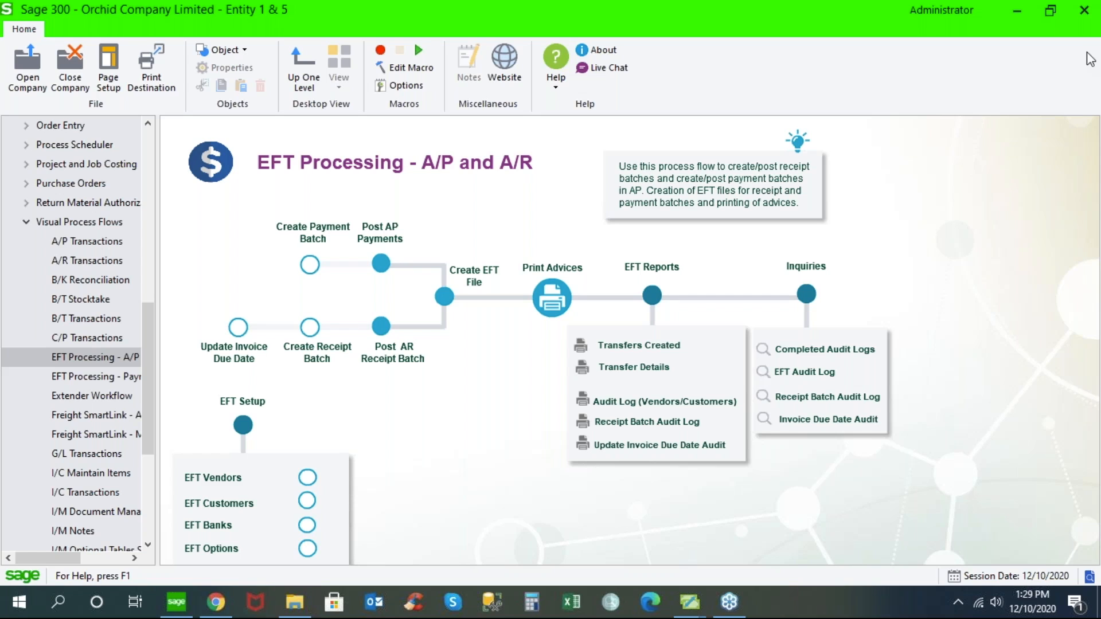
left_click_drag(151, 316, 150, 229)
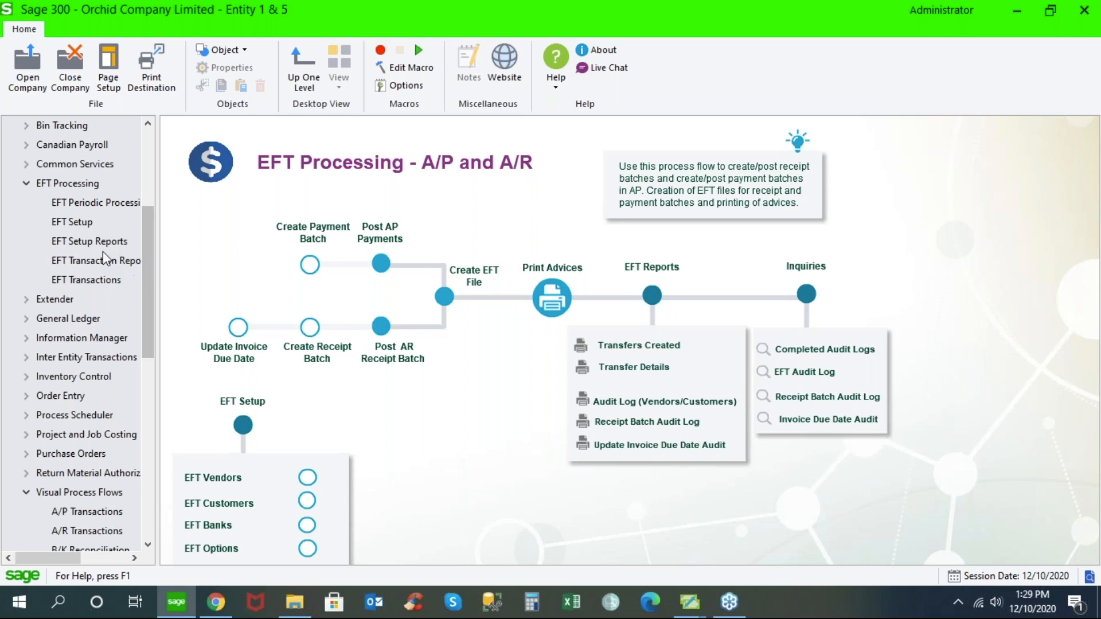
- Switch to the open A/P Vendors window and examine the bank and payment codes of Chloride Systems
mouse_move(695, 606)
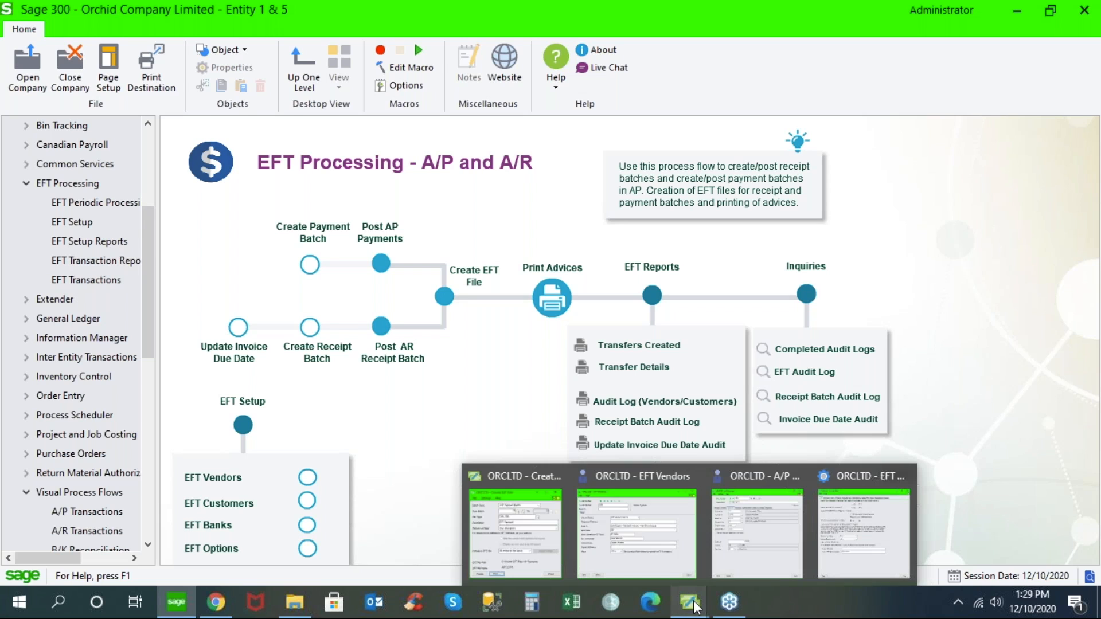
mouse_move(642, 557)
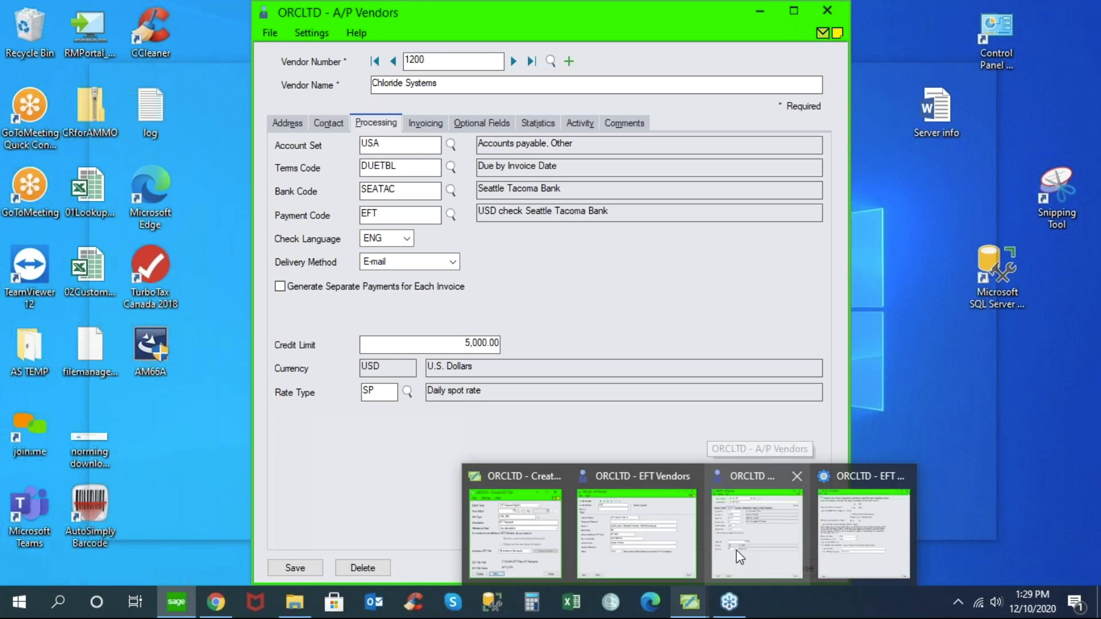
left_click(740, 556)
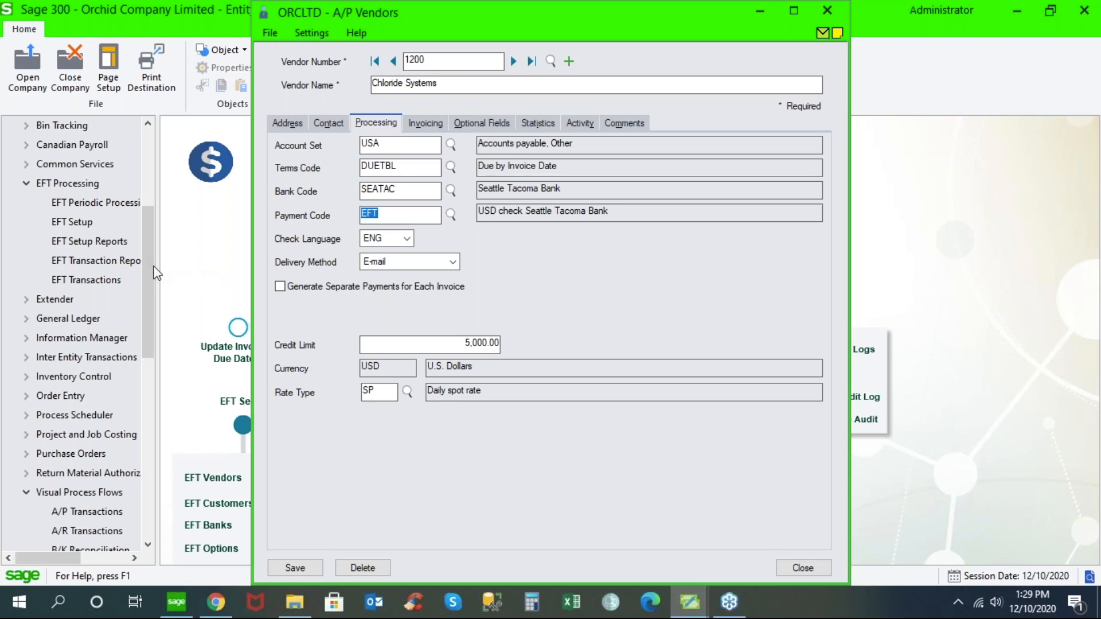
- Open Banks in Common Services, load bank CCB, review its check stocks, and close the bank record
left_click(23, 161)
left_click(72, 184)
double_click(208, 253)
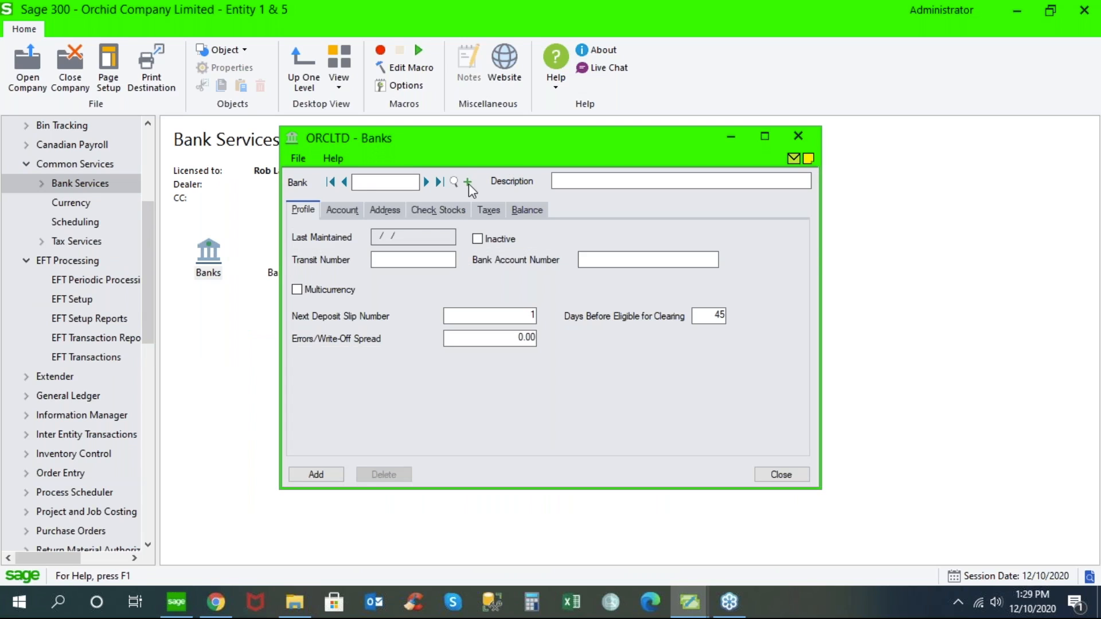
left_click(427, 183)
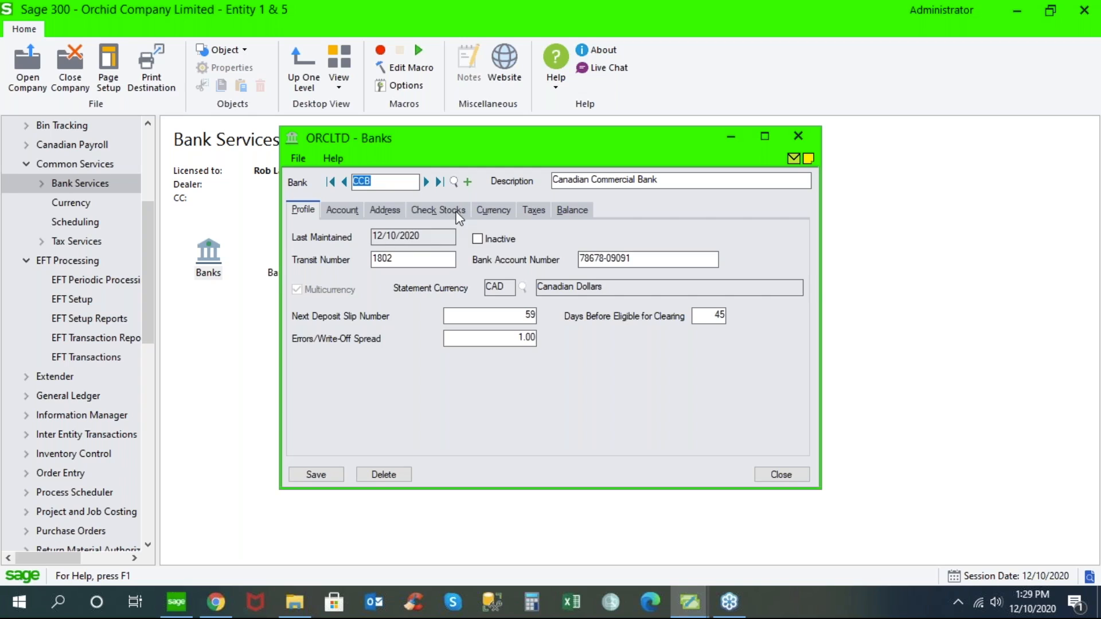
left_click(438, 210)
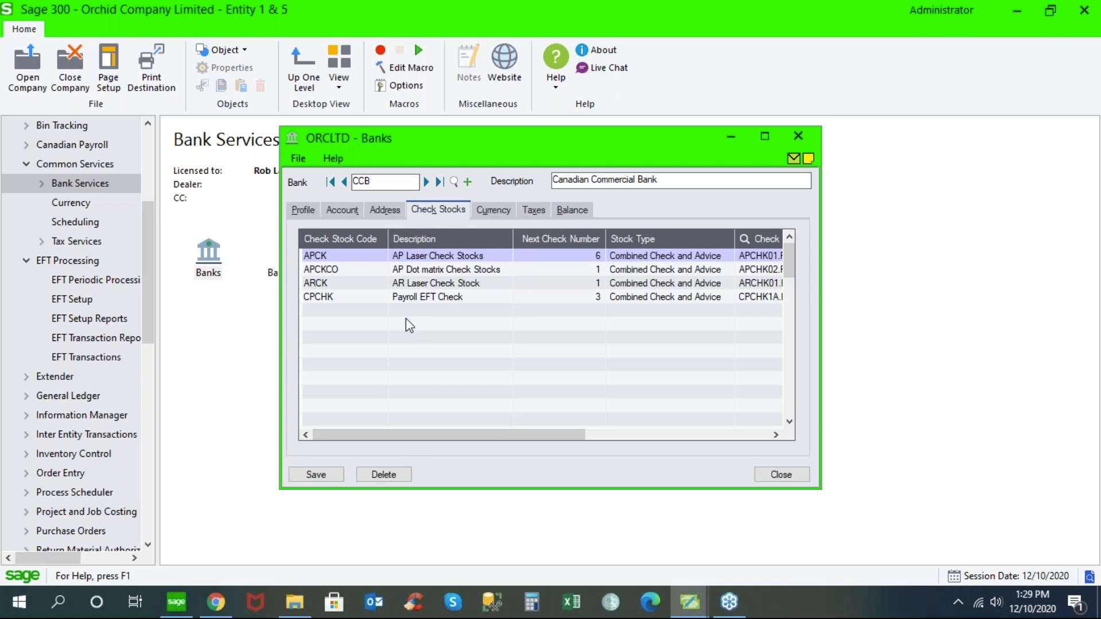
left_click(781, 475)
- Open Options in EFT Setup, browse the available EFT file types for the primary bank without choosing one, and close the options
left_click_drag(149, 301, 156, 228)
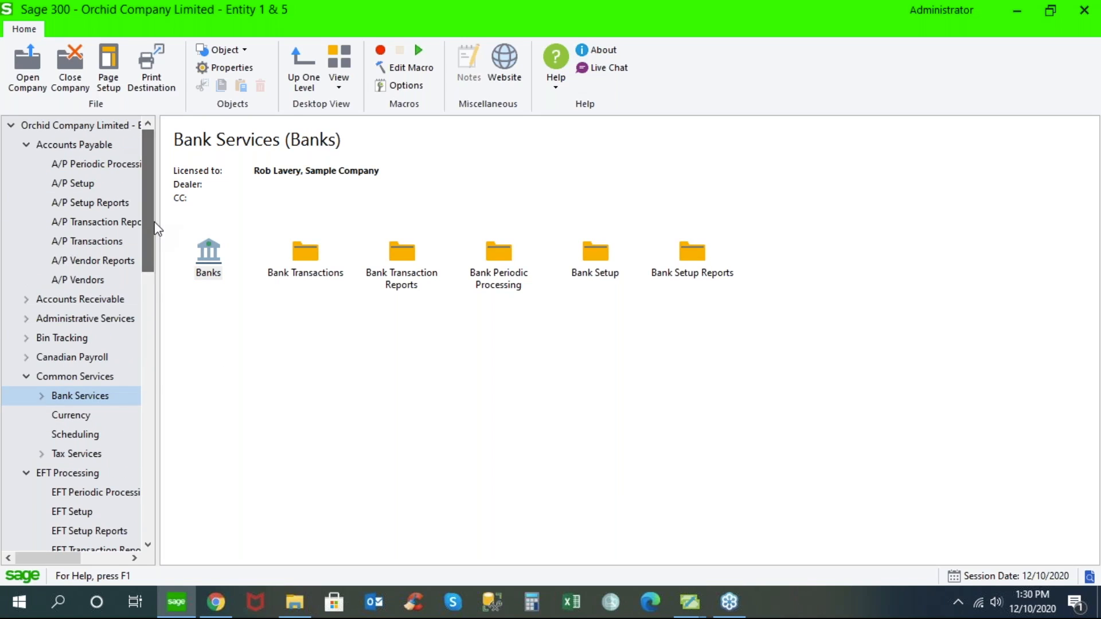
left_click(25, 146)
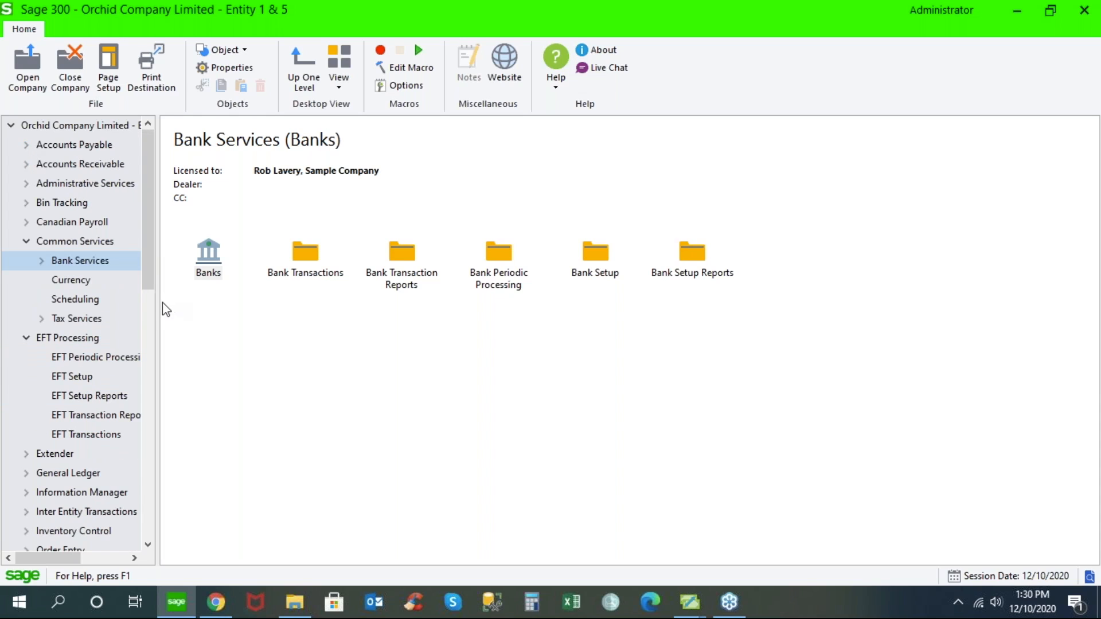
left_click(80, 377)
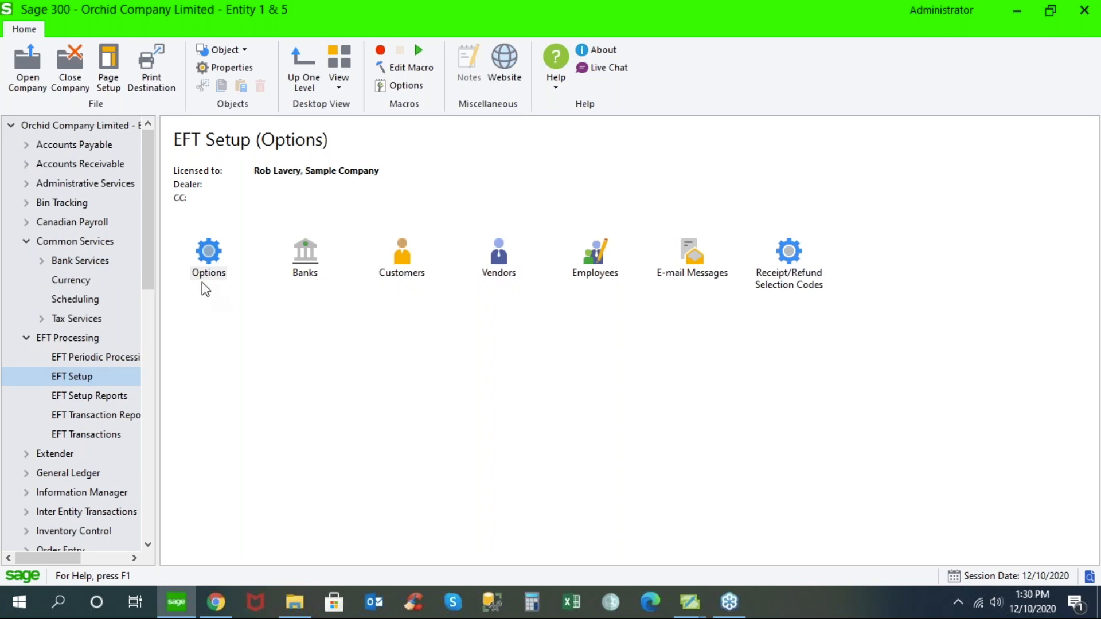
double_click(211, 256)
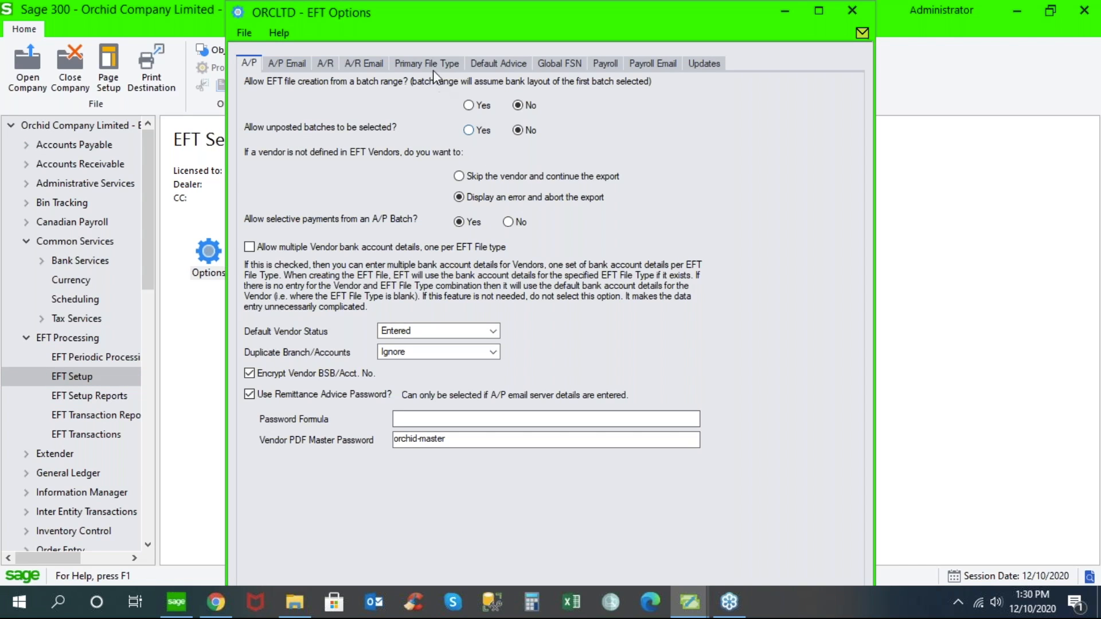
left_click(440, 64)
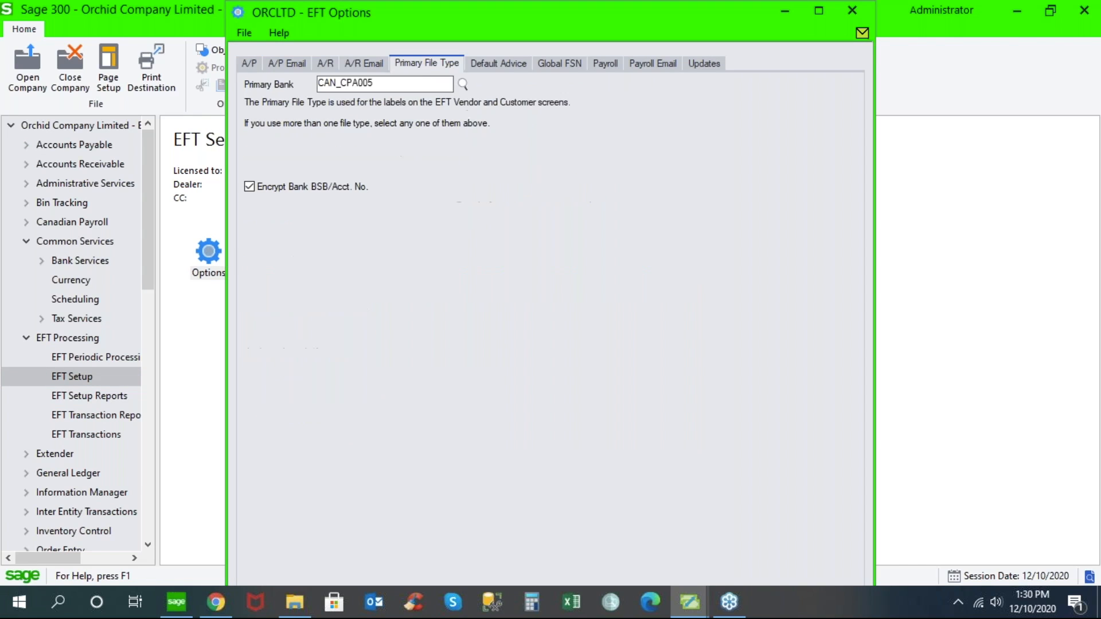
left_click(463, 84)
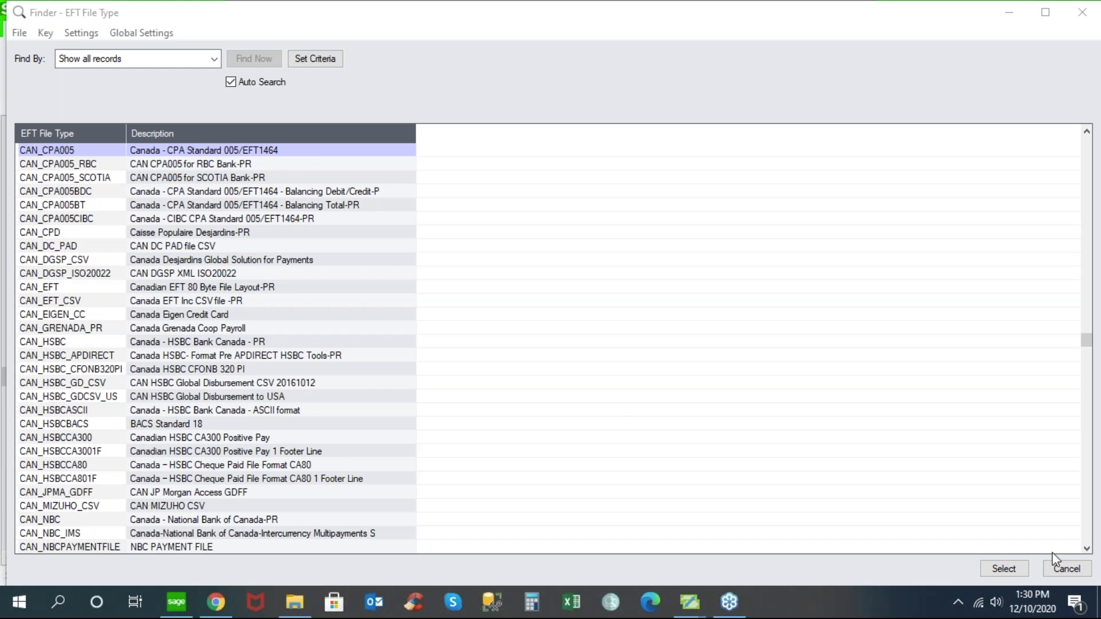
left_click(1066, 569)
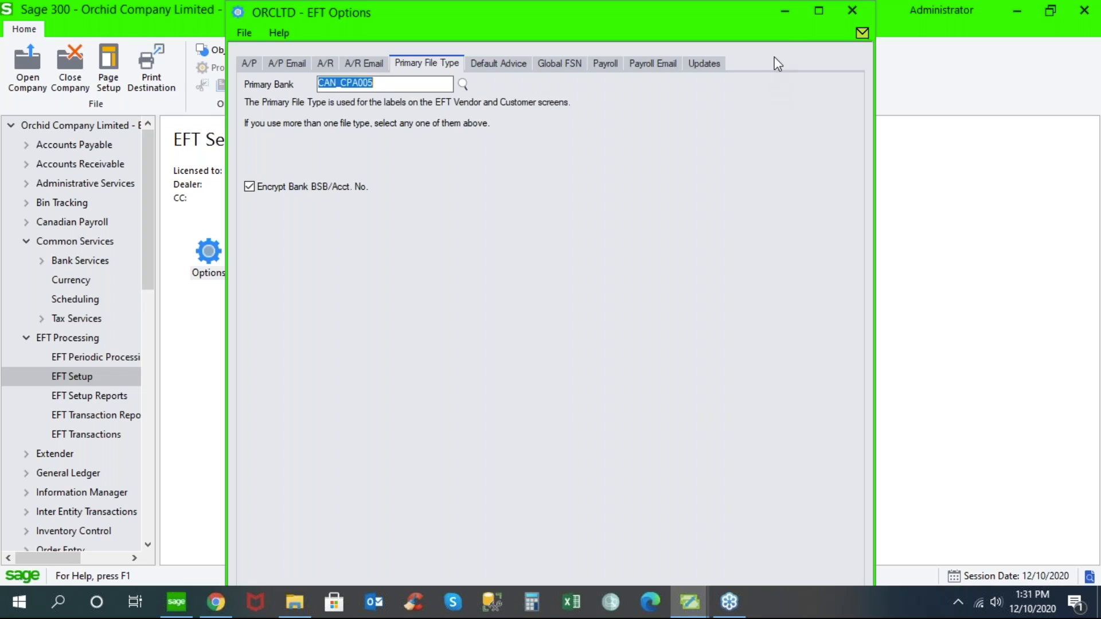
left_click(853, 12)
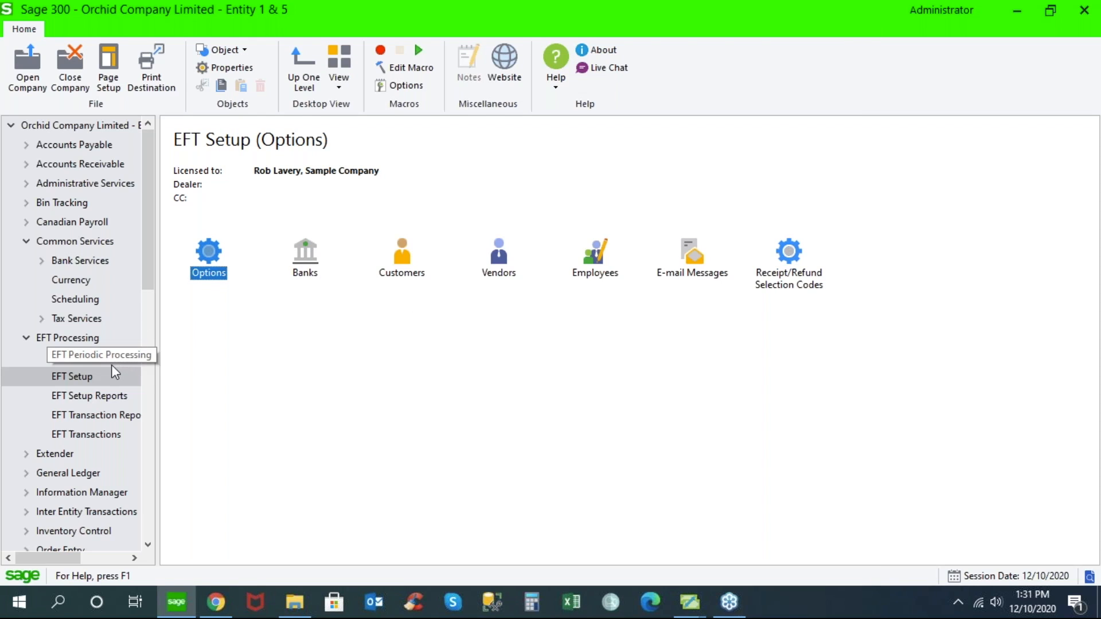
- View the available EFT transaction reports, examine the Create EFT File settings in EFT Transactions, and close that window
left_click(106, 417)
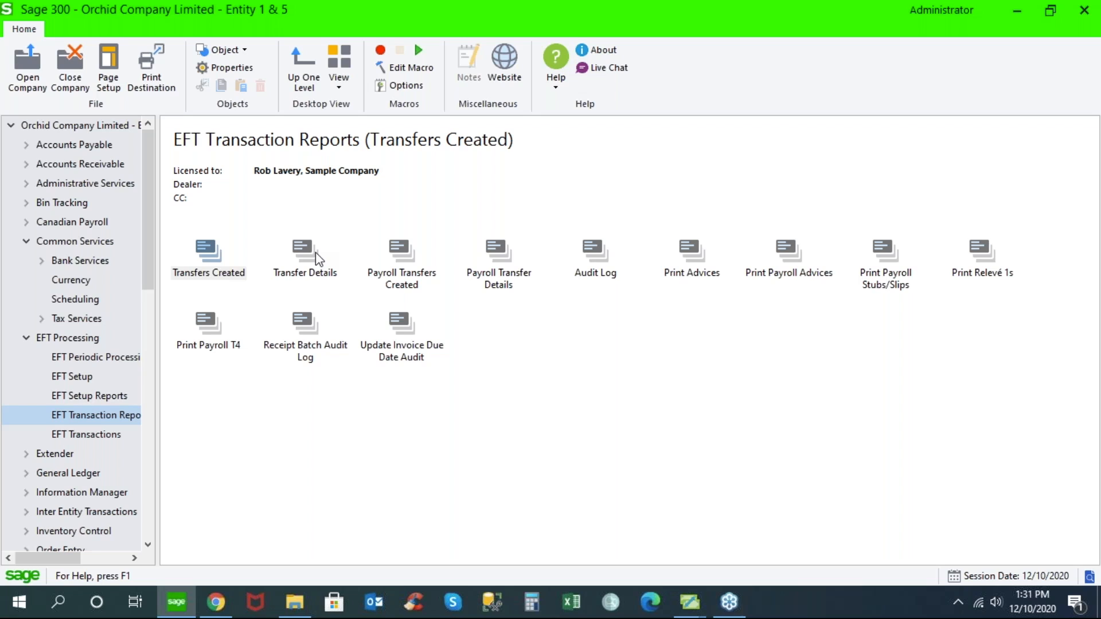
left_click(98, 435)
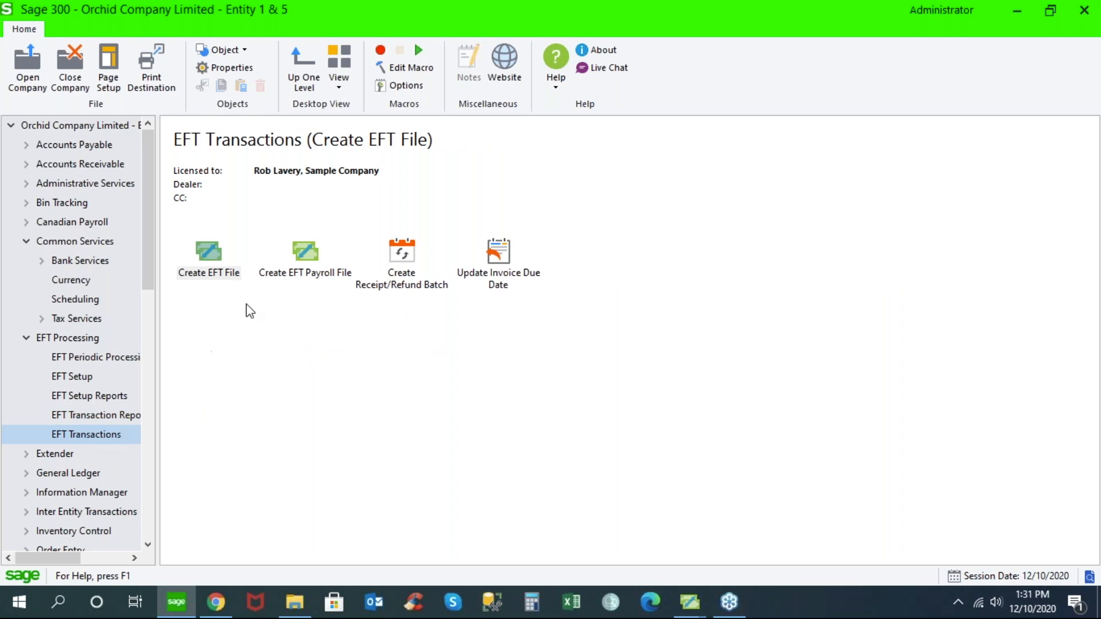
double_click(209, 253)
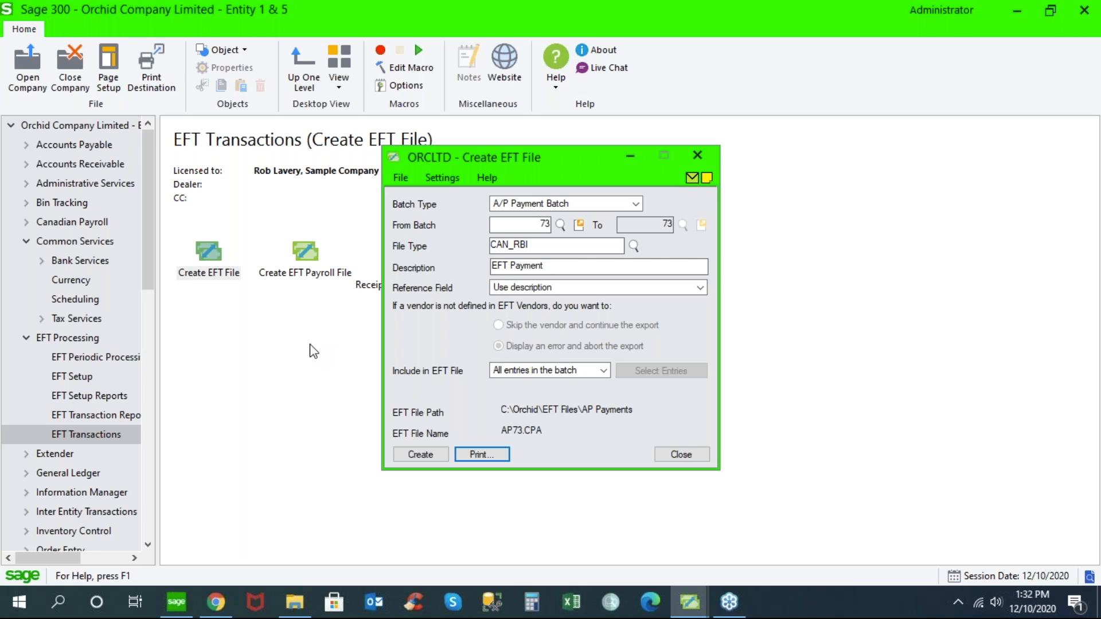
left_click(680, 454)
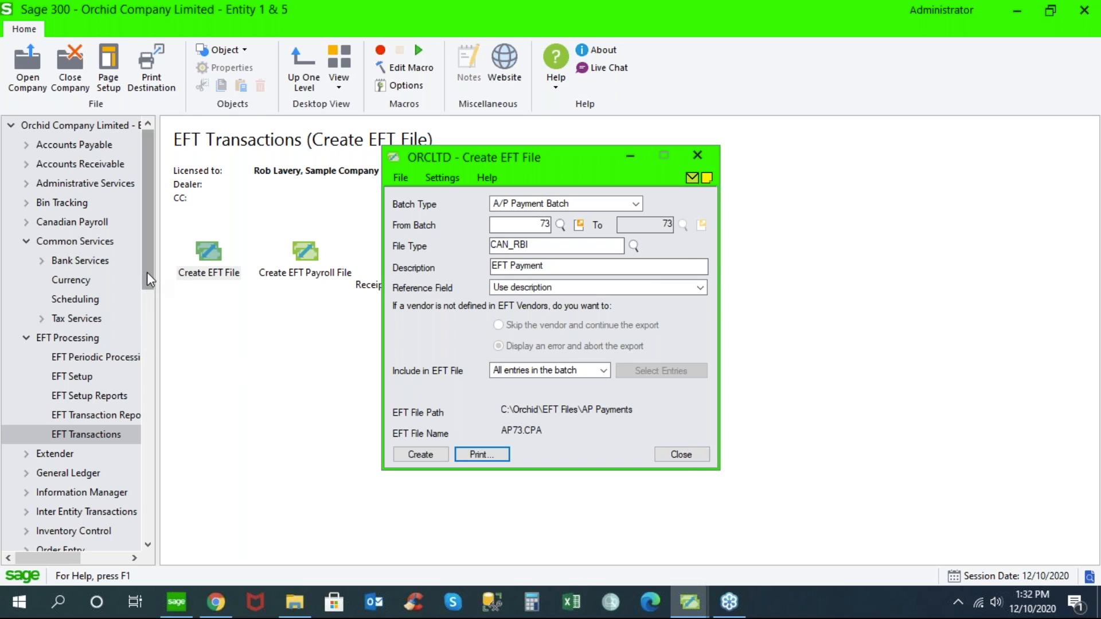
- Open Employees in EFT Setup, load an employee record, examine its remittance password and bank account lines, and close it
left_click_drag(146, 271, 150, 294)
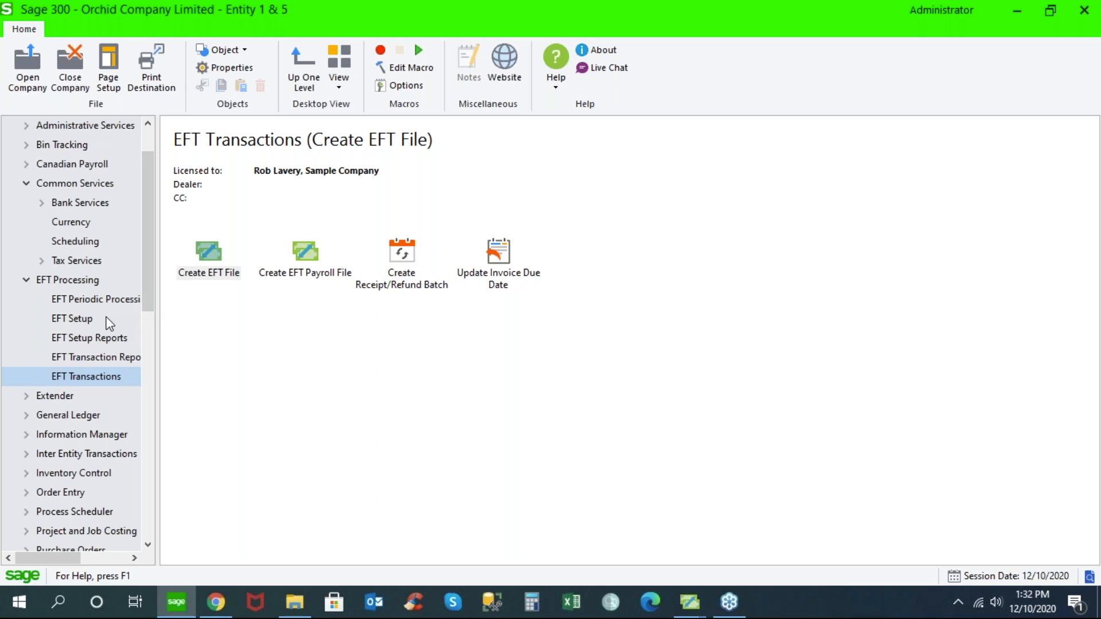
left_click(84, 318)
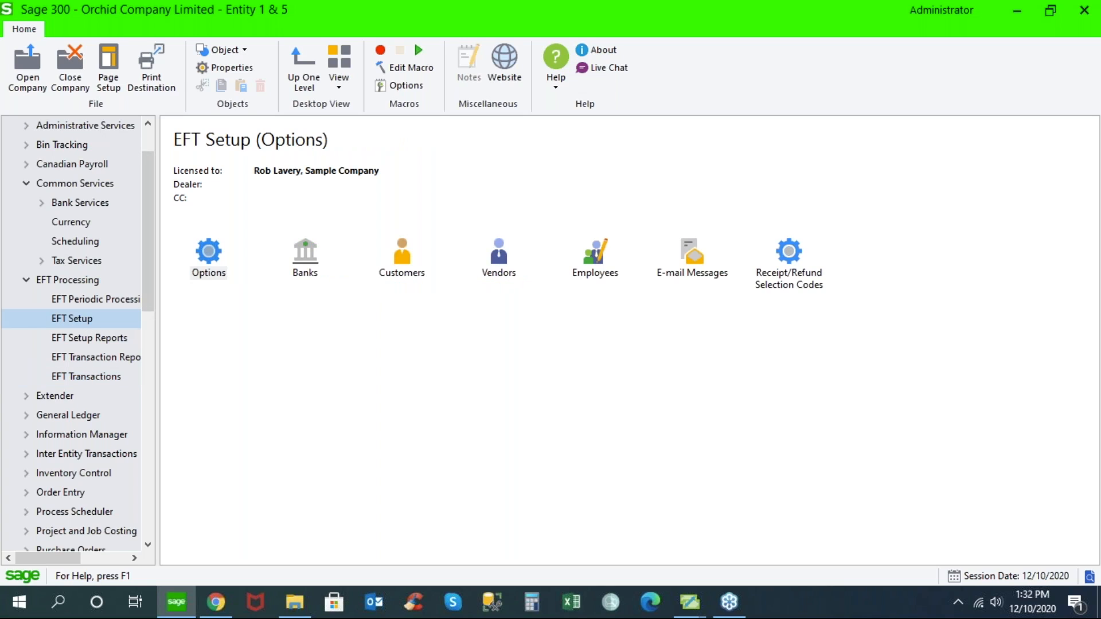
left_click(596, 261)
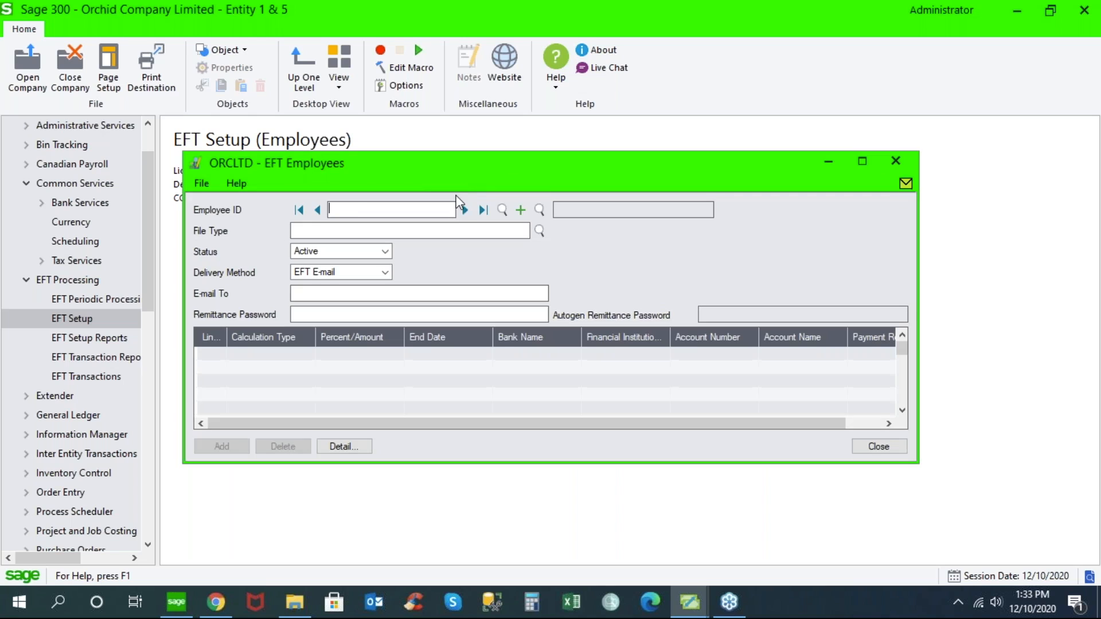
left_click(465, 210)
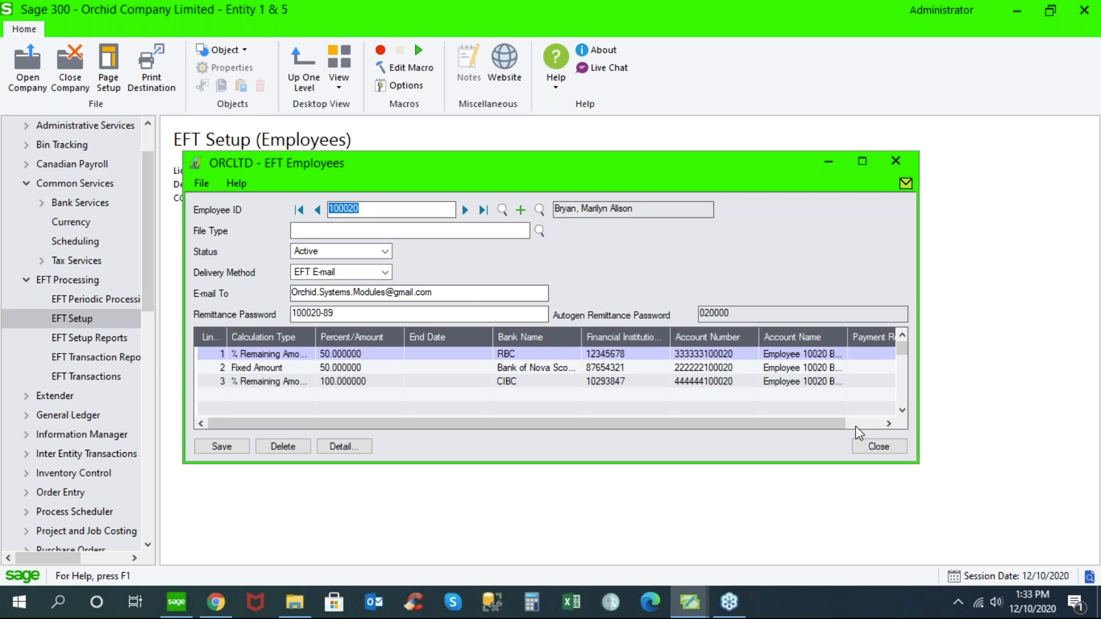
left_click(365, 312)
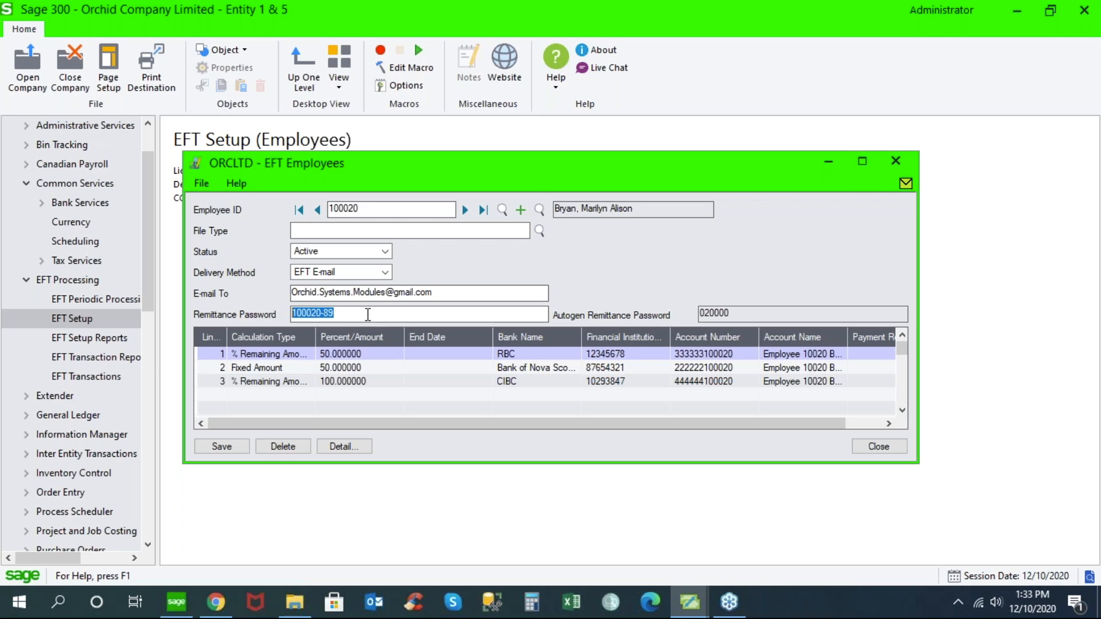
left_click(879, 447)
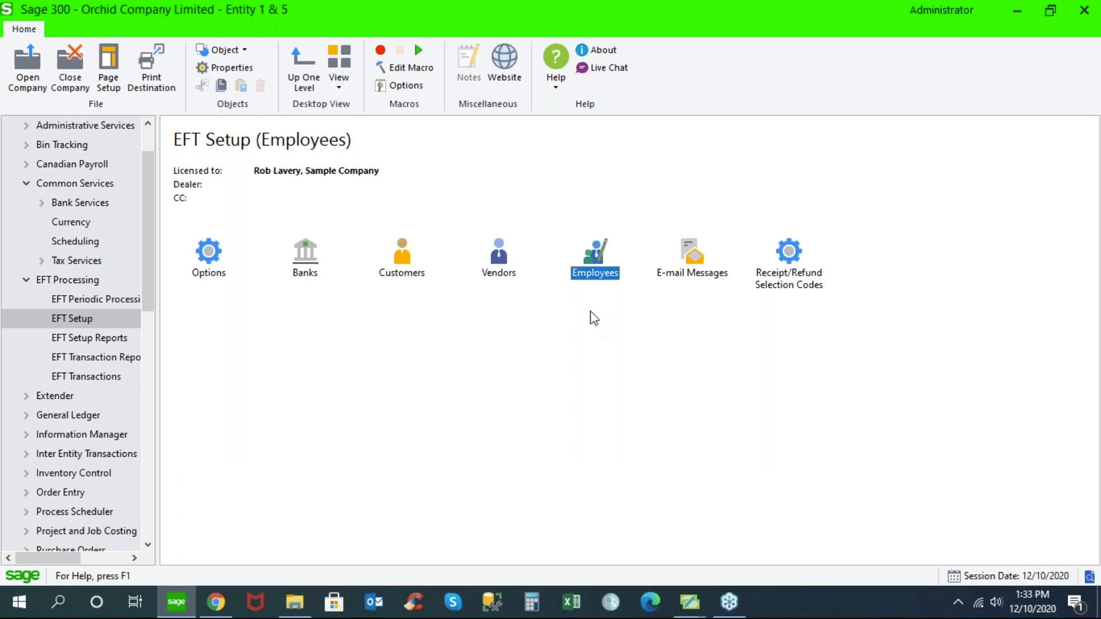
- Open E-mail Messages in EFT Setup, browse to the PAYROLLREMITT message, close it, and collapse Common Services in the navigation tree
double_click(689, 259)
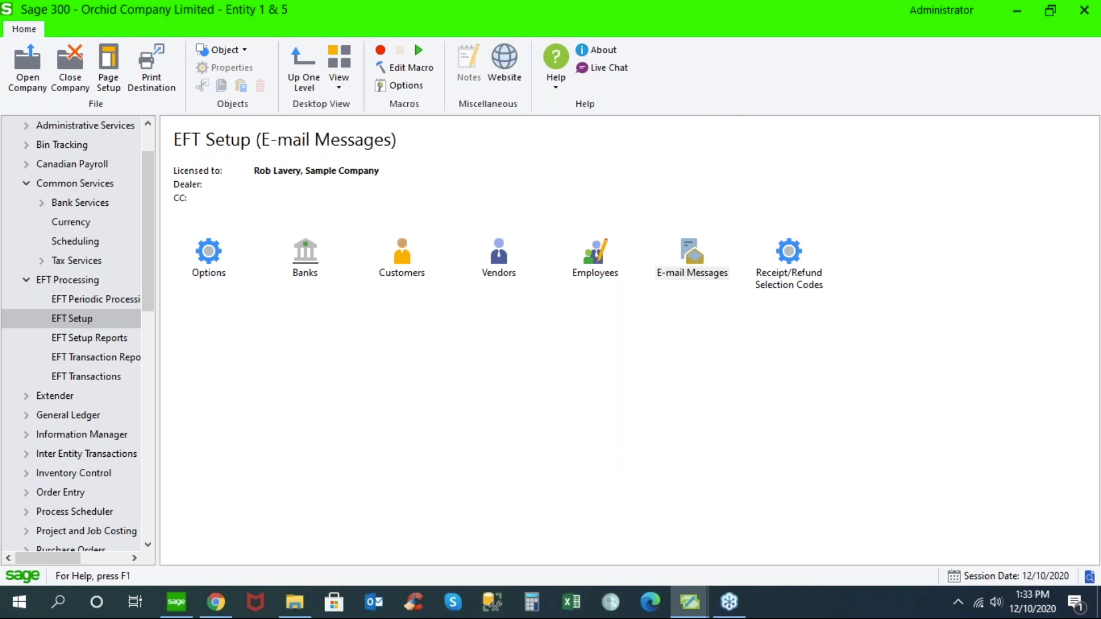
left_click(673, 184)
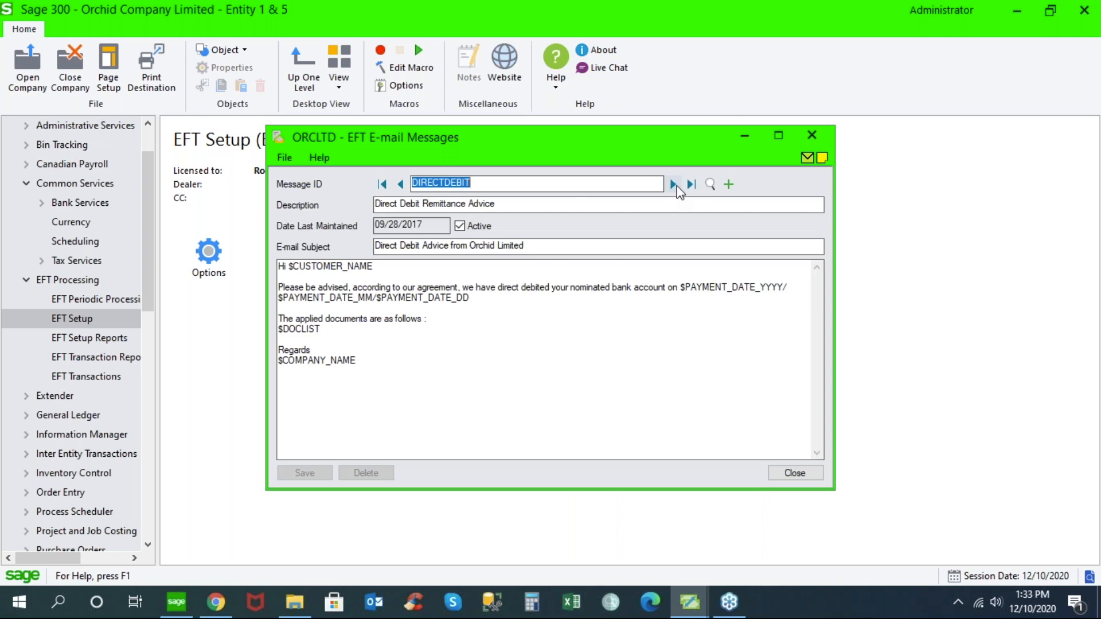
left_click(674, 184)
left_click(673, 184)
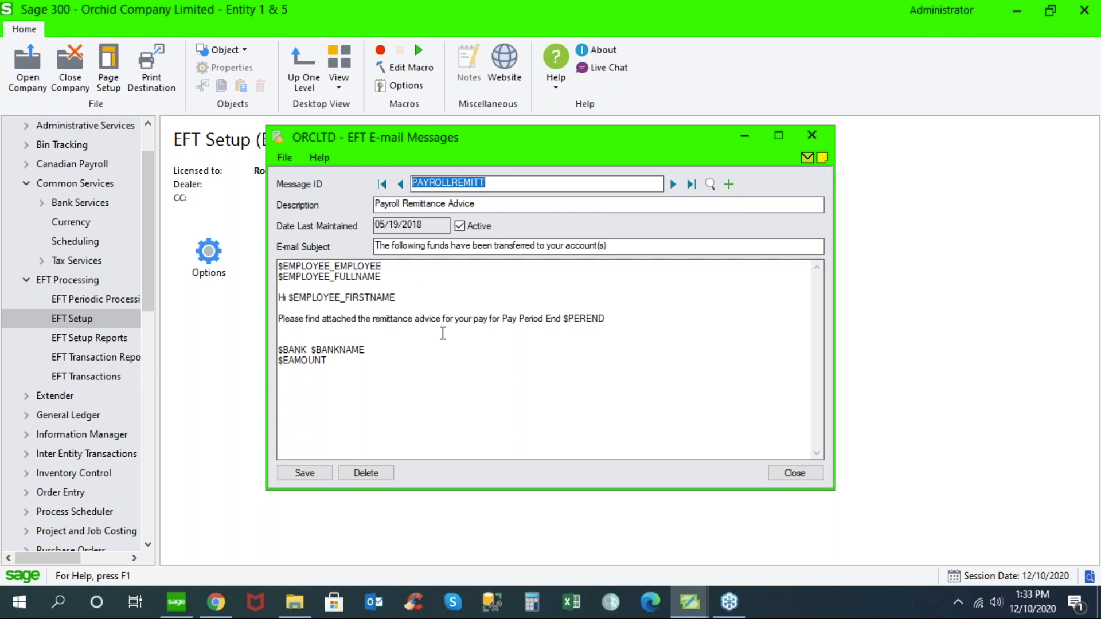
left_click(792, 473)
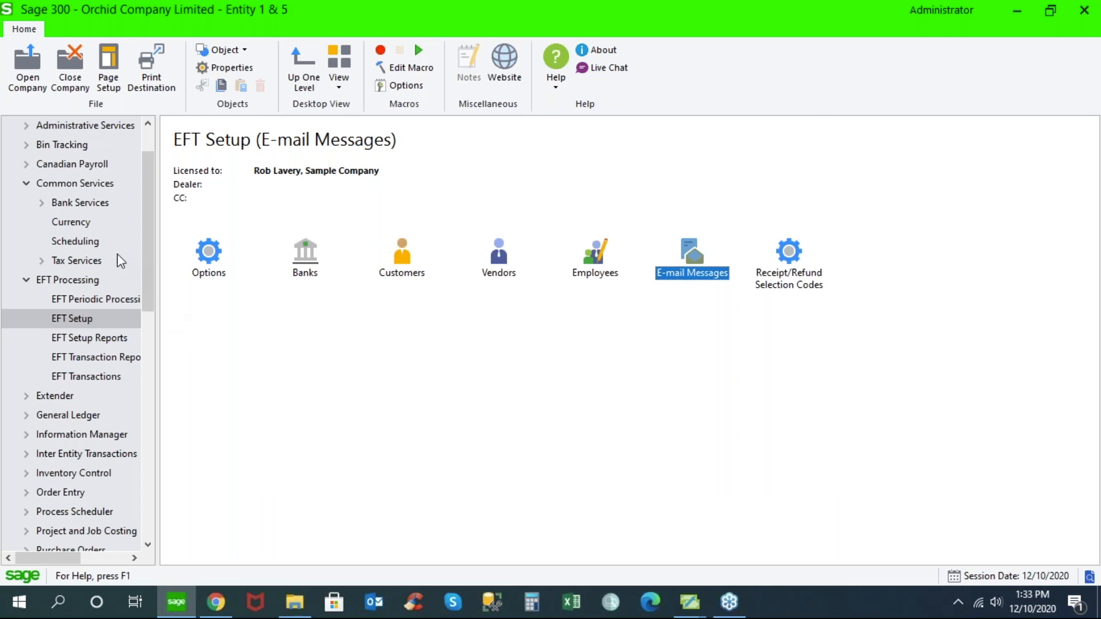
left_click(29, 184)
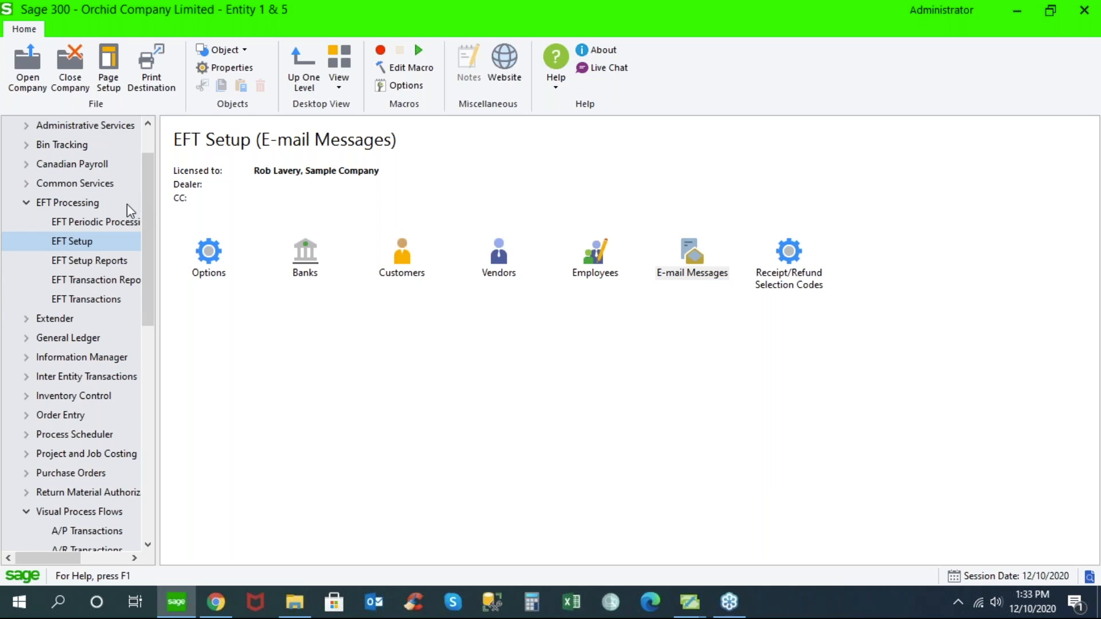